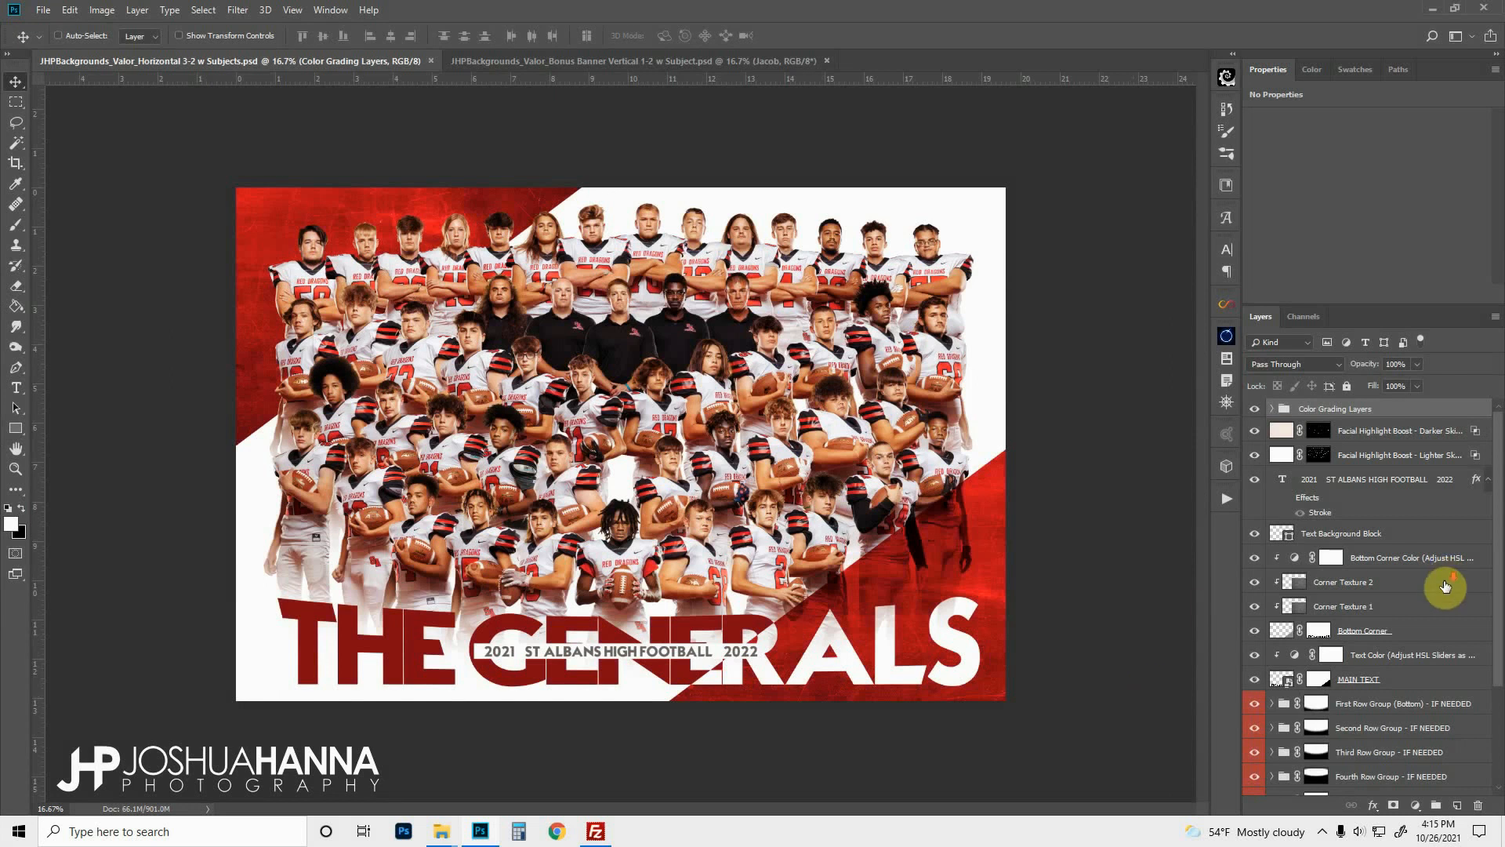
Step: Check what the Top Corner layer contributes to the poster by hiding it and showing it again
scroll(1445, 584, "down", 3)
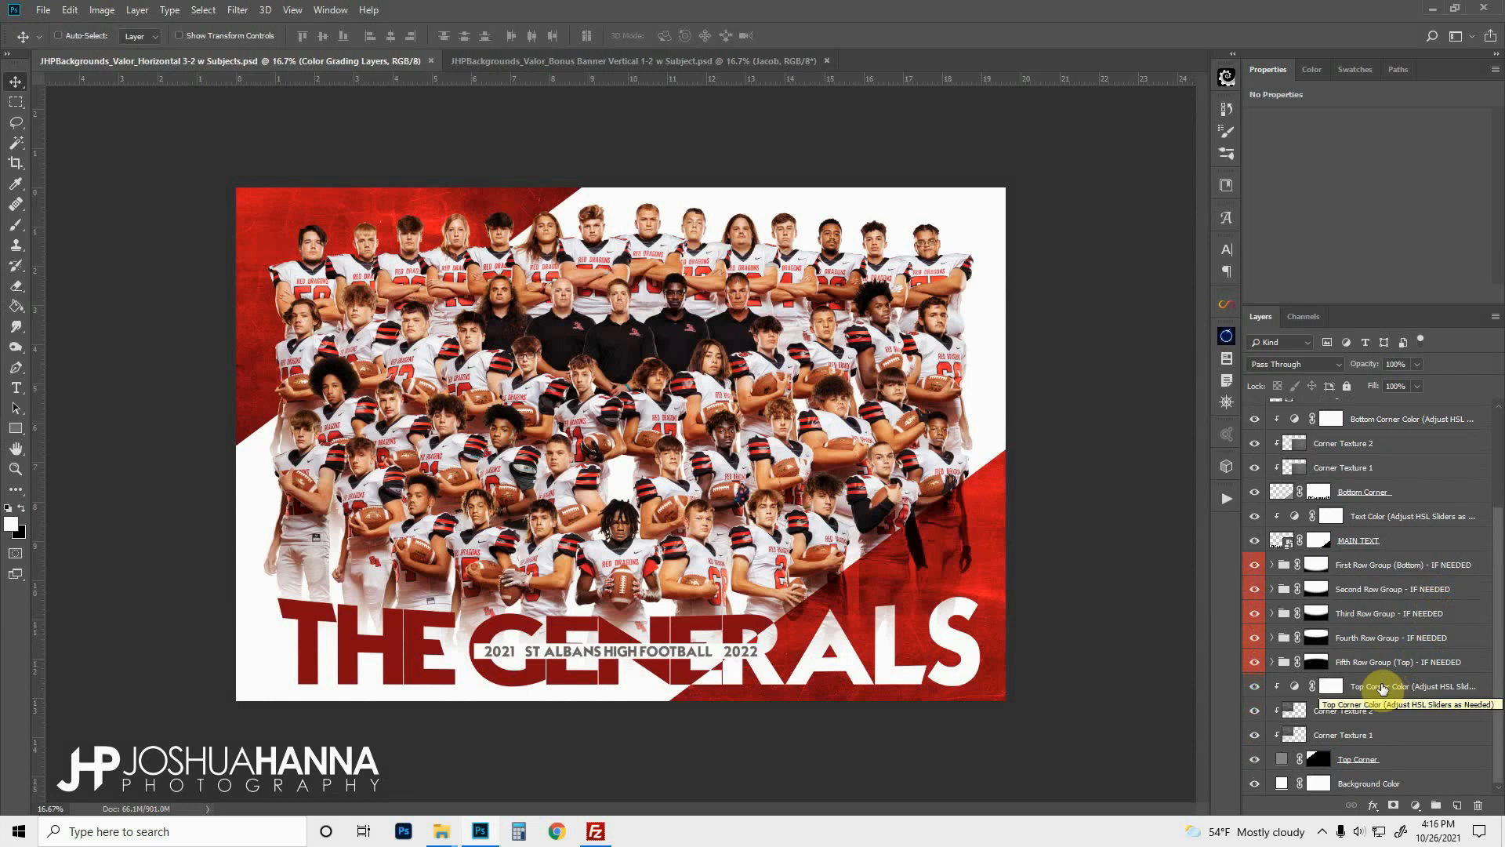
left_click(1356, 758)
left_click(1254, 760)
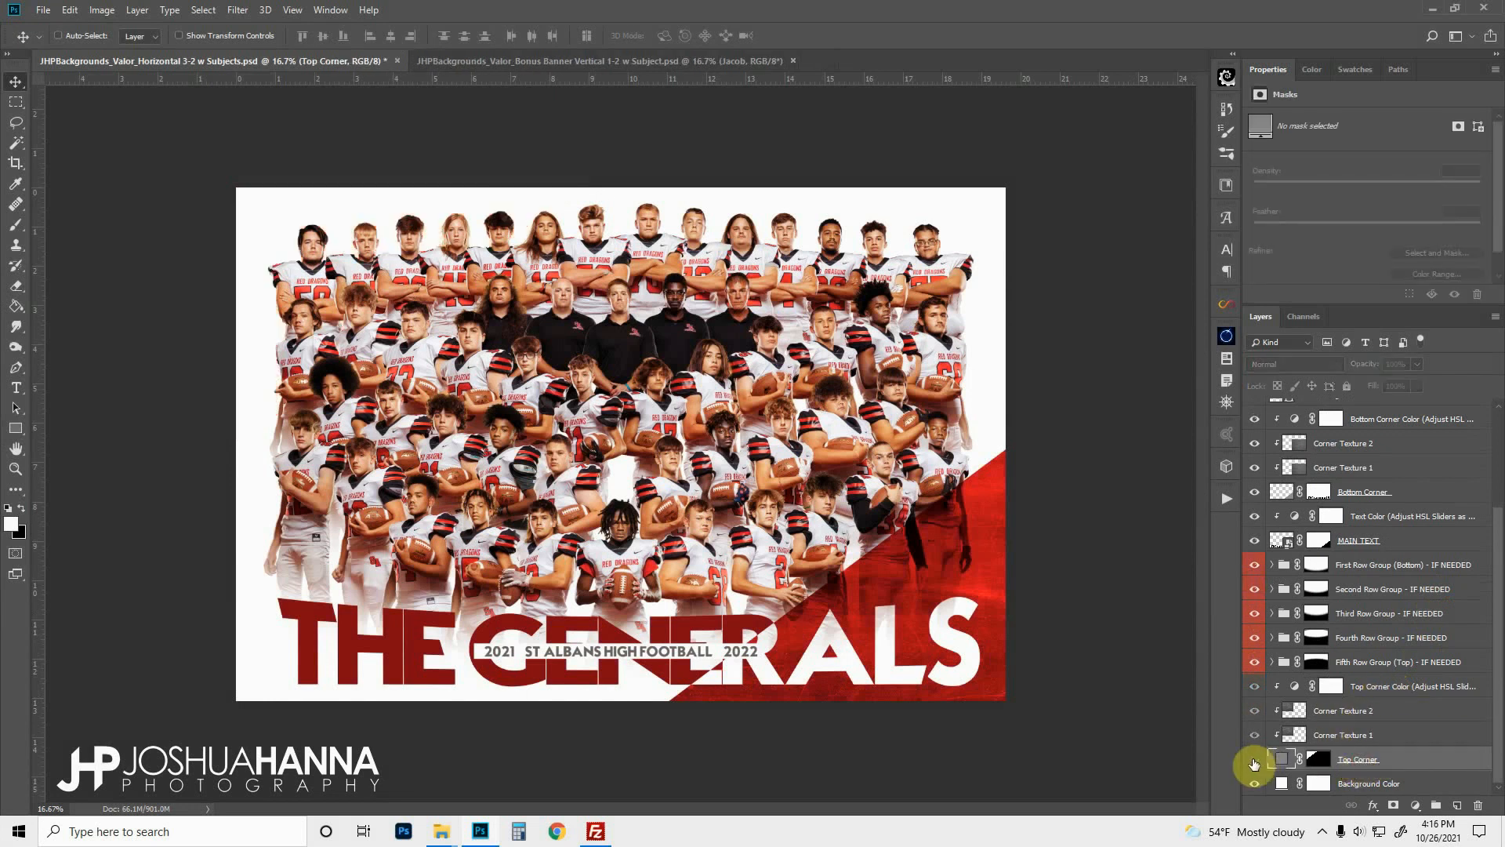
left_click(1255, 761)
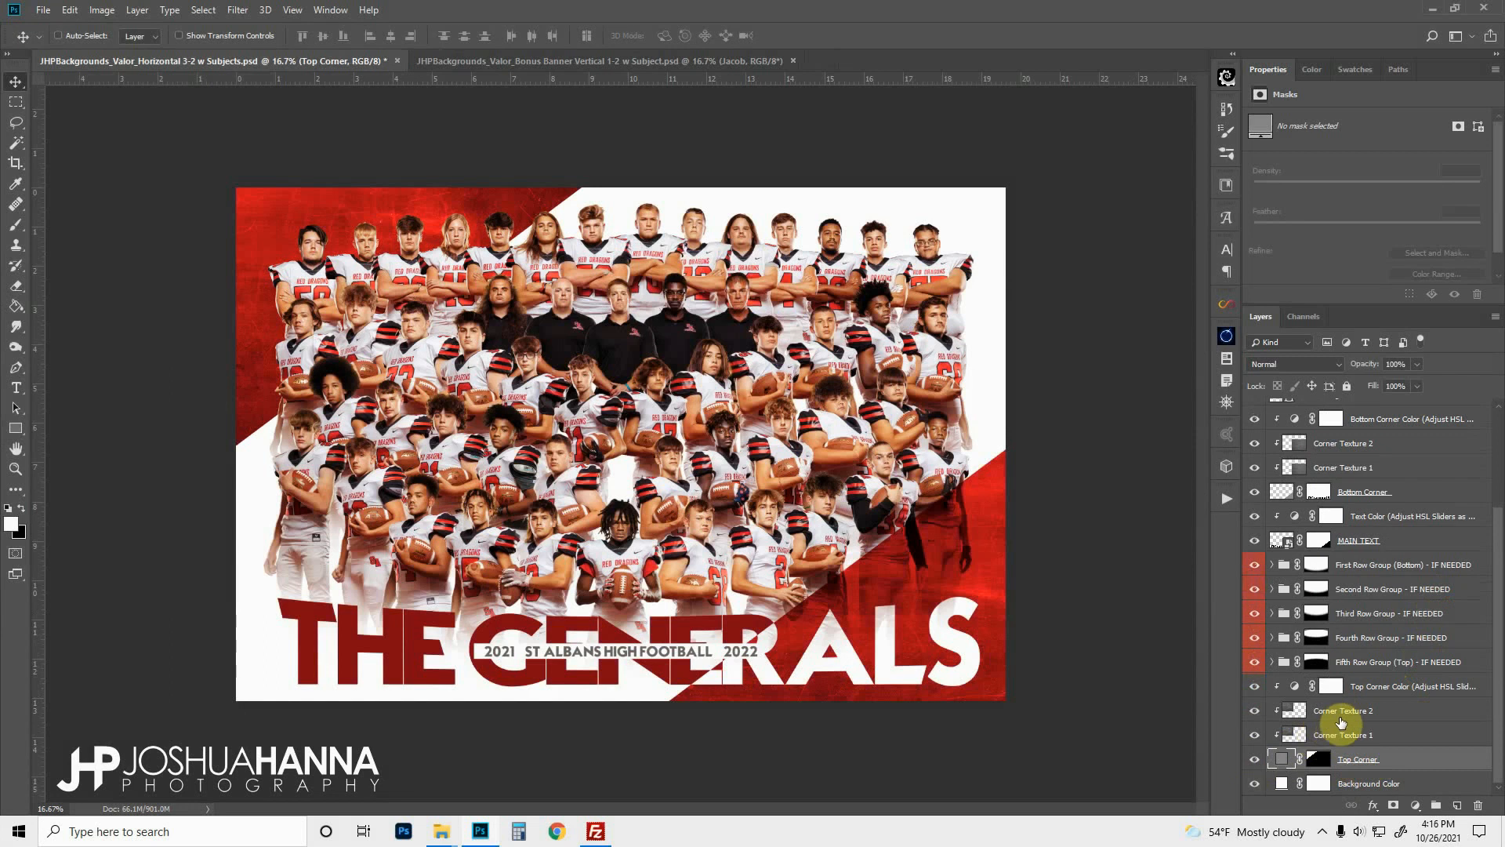
Step: Try recoloring the top corner green with its Hue/Saturation adjustment at hue 166 and saturation 72, then undo it
left_click(1369, 688)
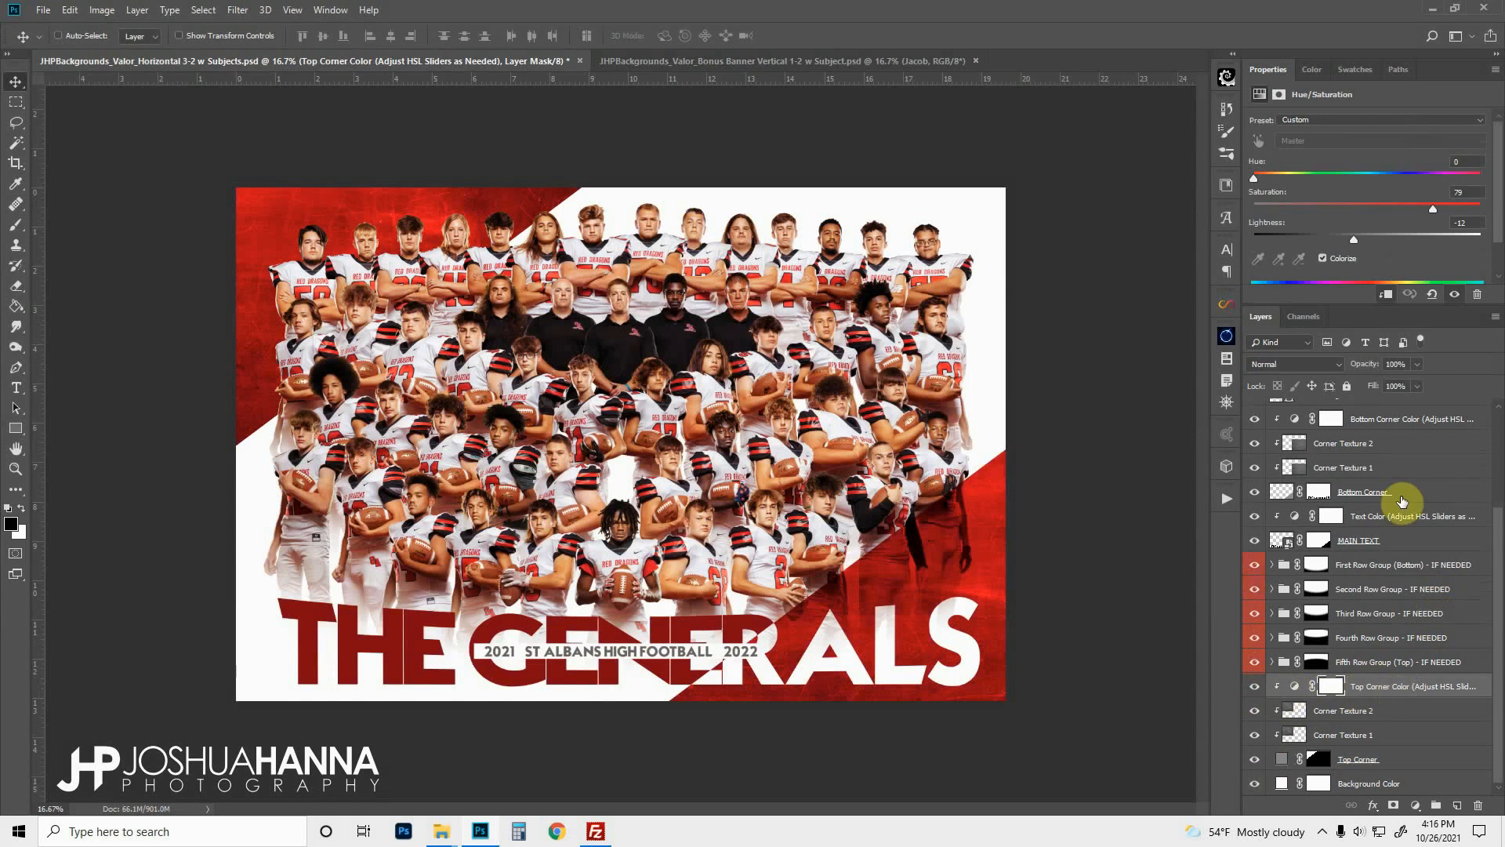
left_click_drag(1253, 182, 1358, 180)
mouse_move(1435, 213)
left_mouse_down()
mouse_move(1383, 214)
mouse_move(1420, 211)
left_mouse_up()
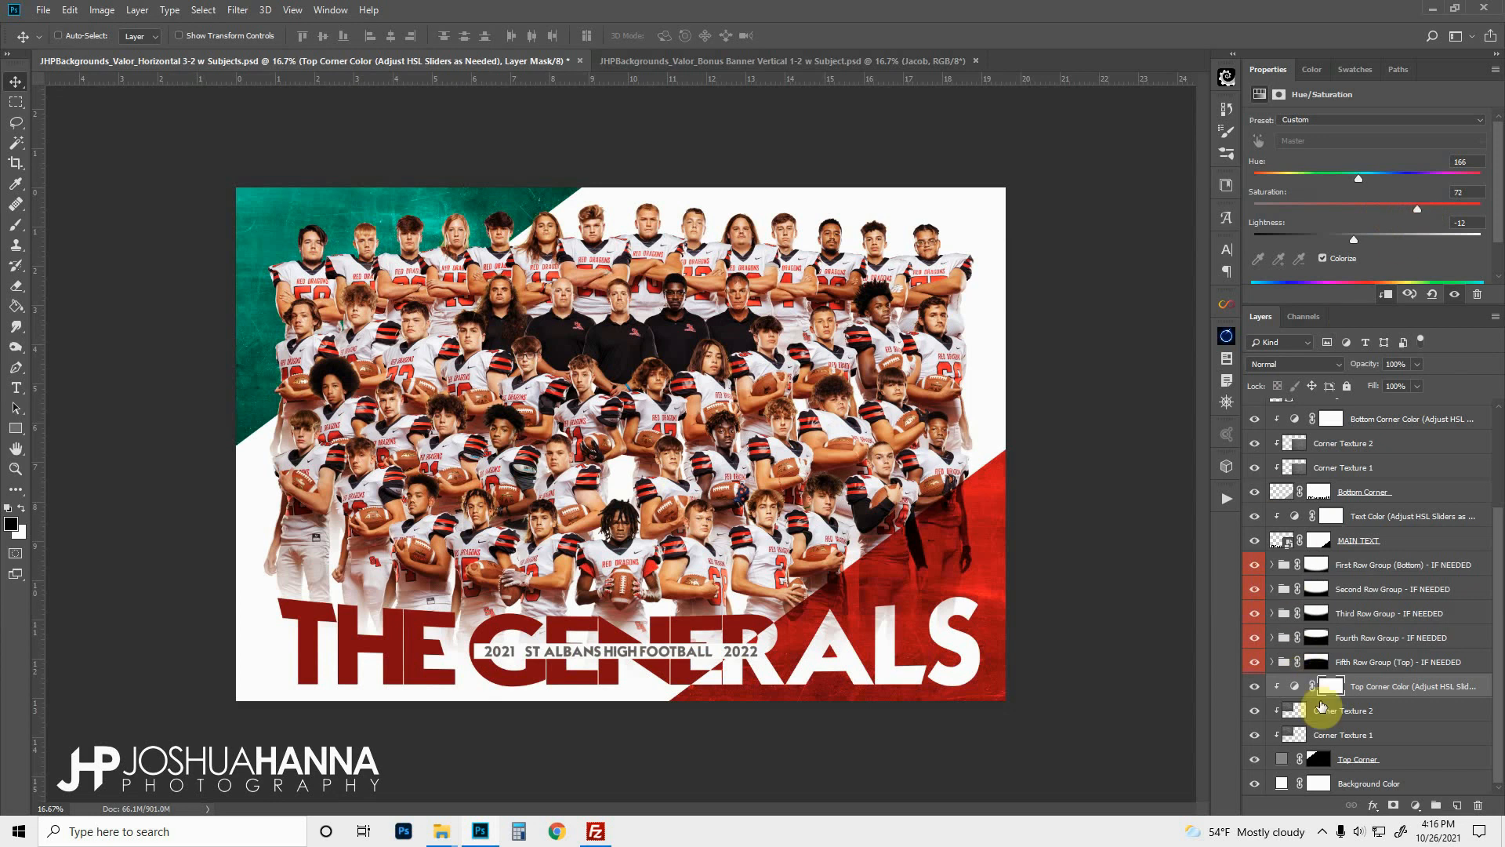
key("ctrl+z")
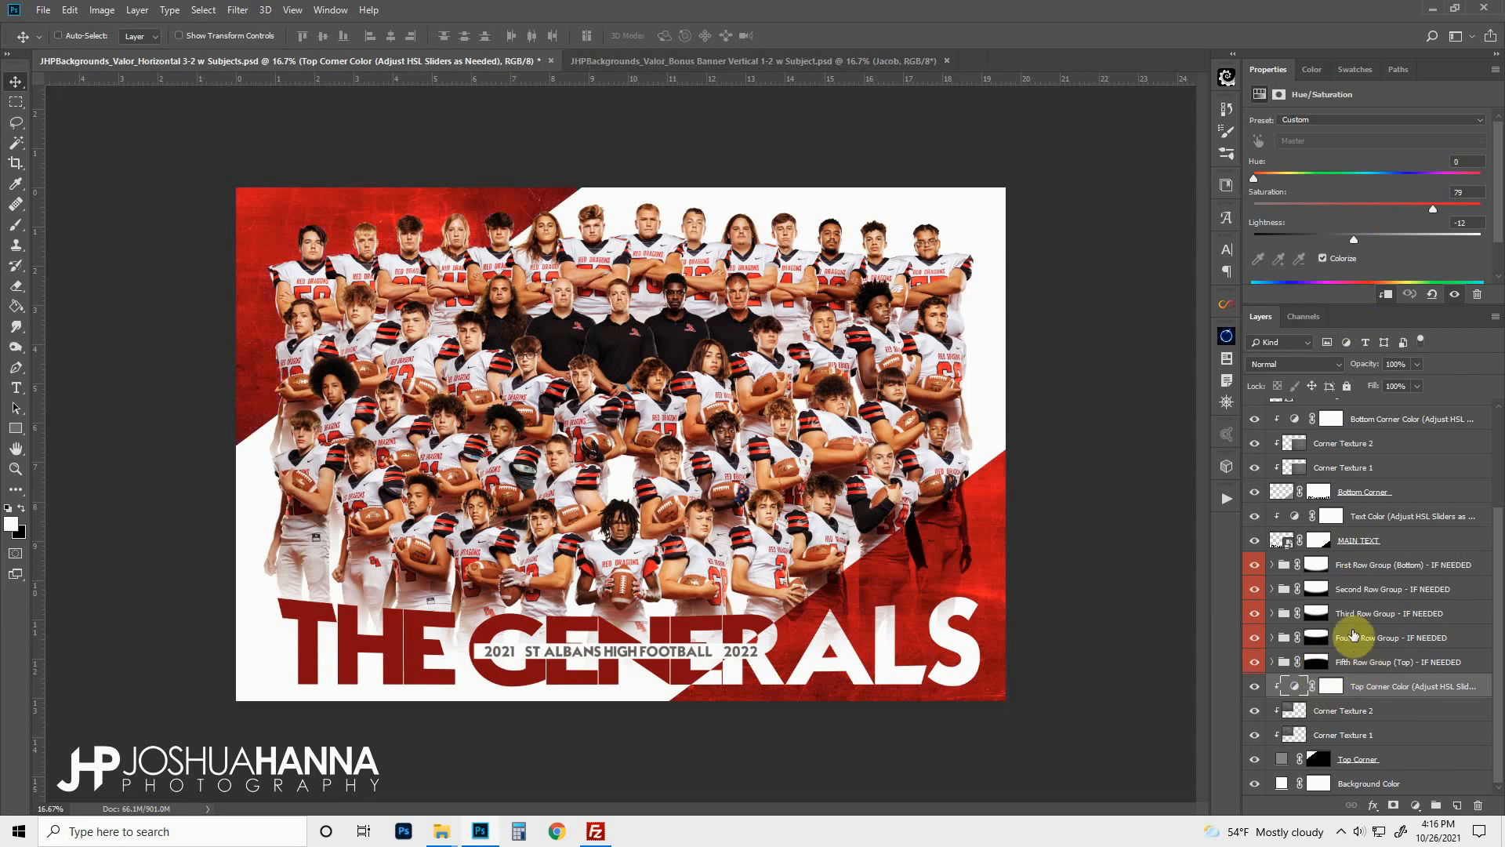
Step: Examine the five player row groups, hiding the first through fourth rows one by one and showing them all again
left_click(1345, 662)
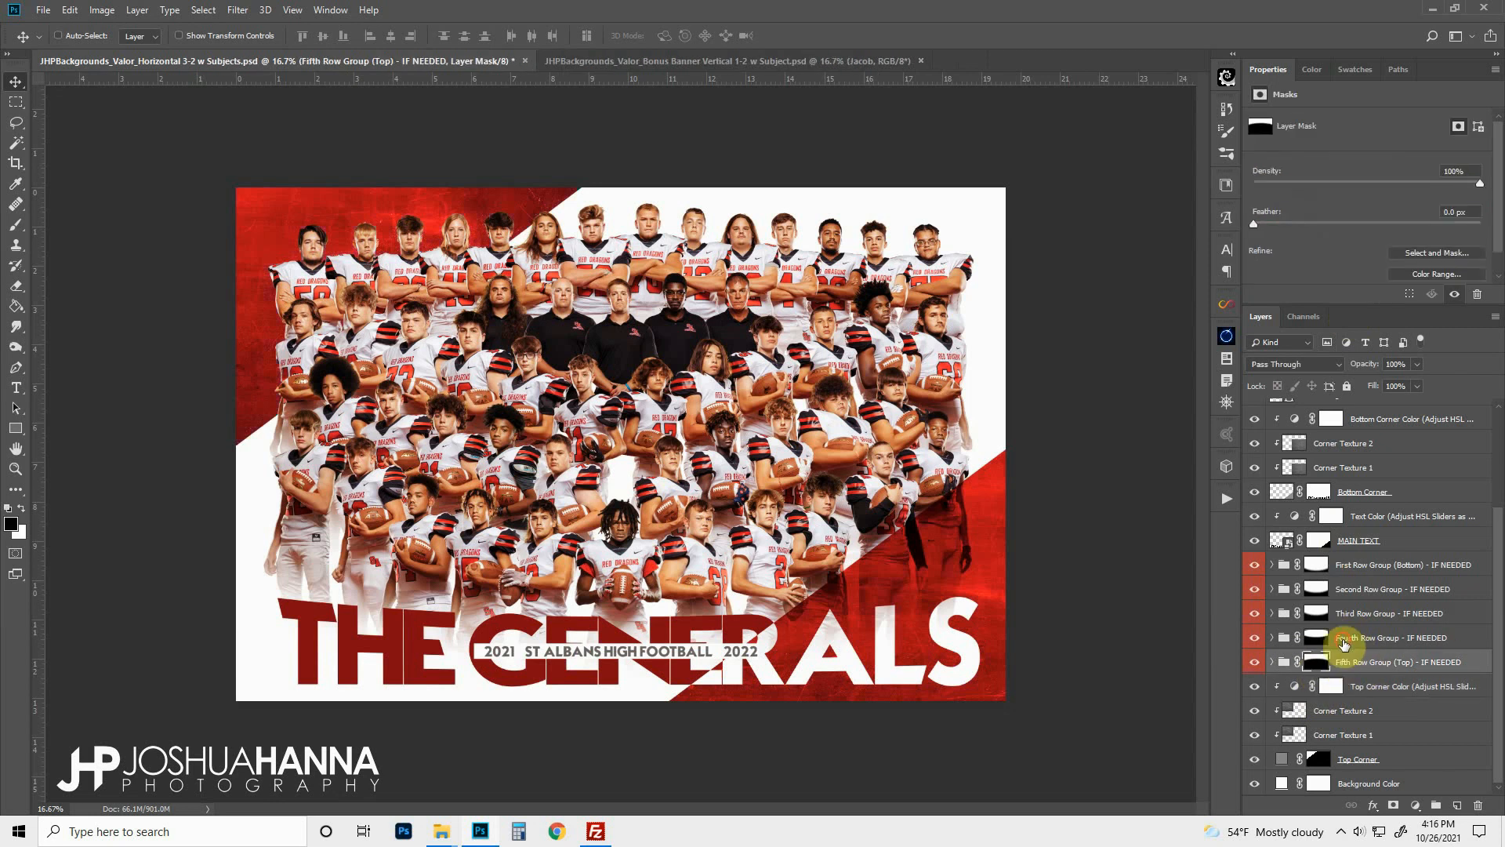
left_click(1345, 639)
left_click(1345, 614)
left_click(1346, 590)
left_click(1345, 566)
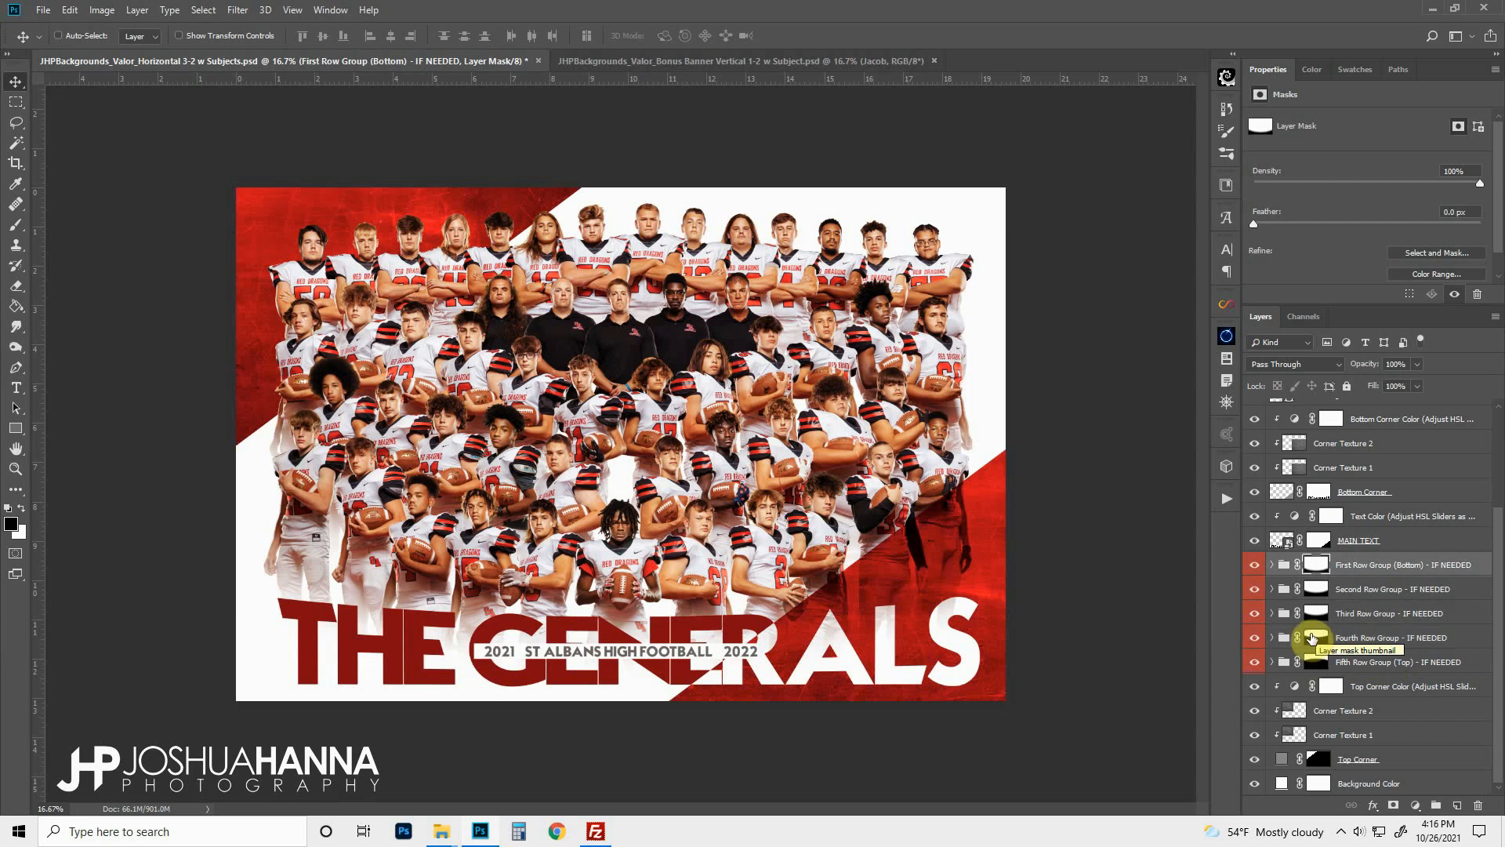
left_click(1254, 565)
left_click(1254, 589)
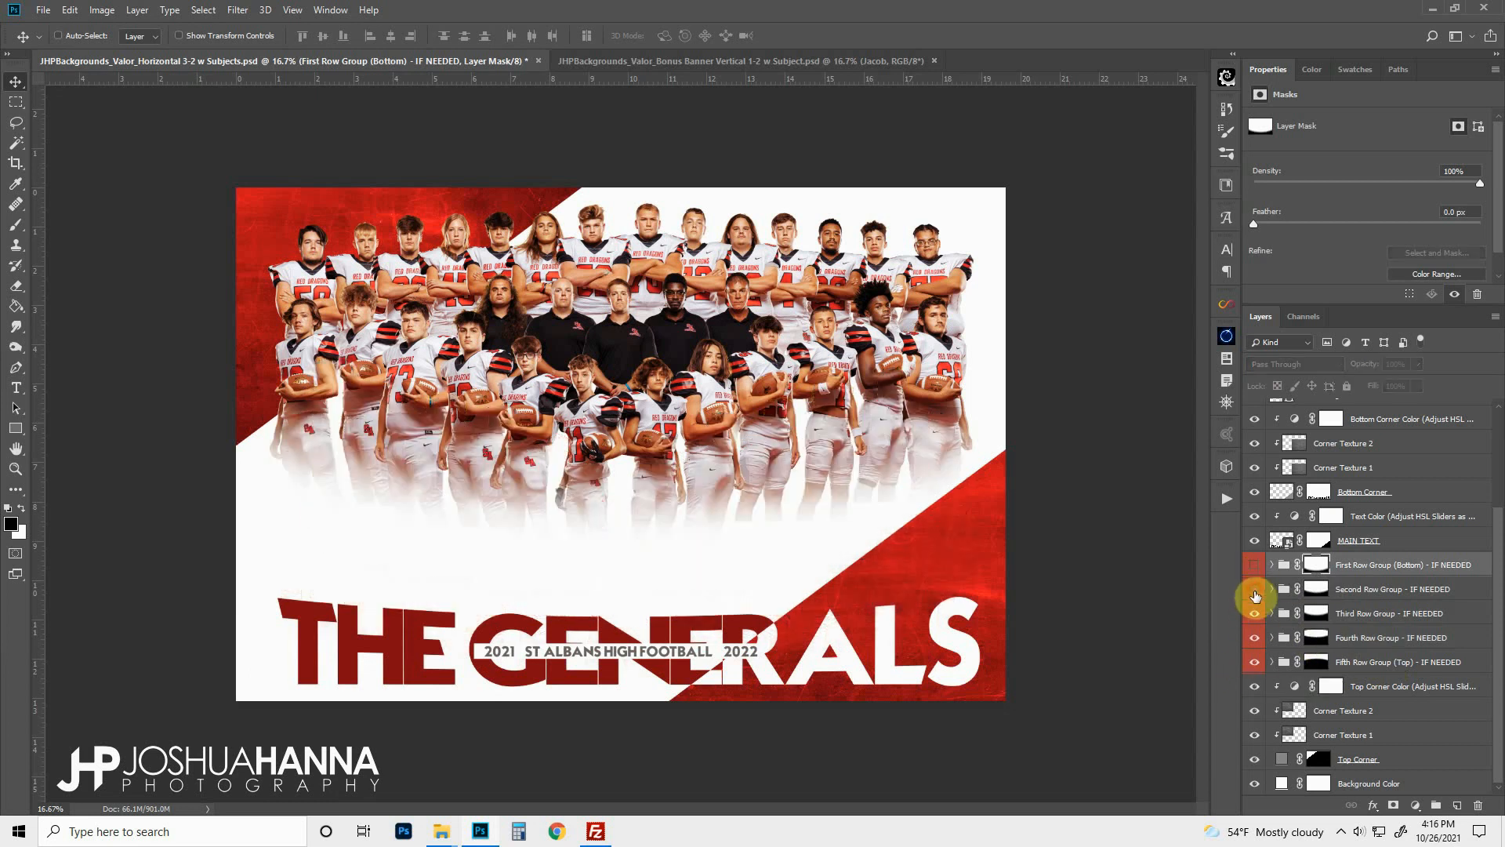
left_click(1254, 613)
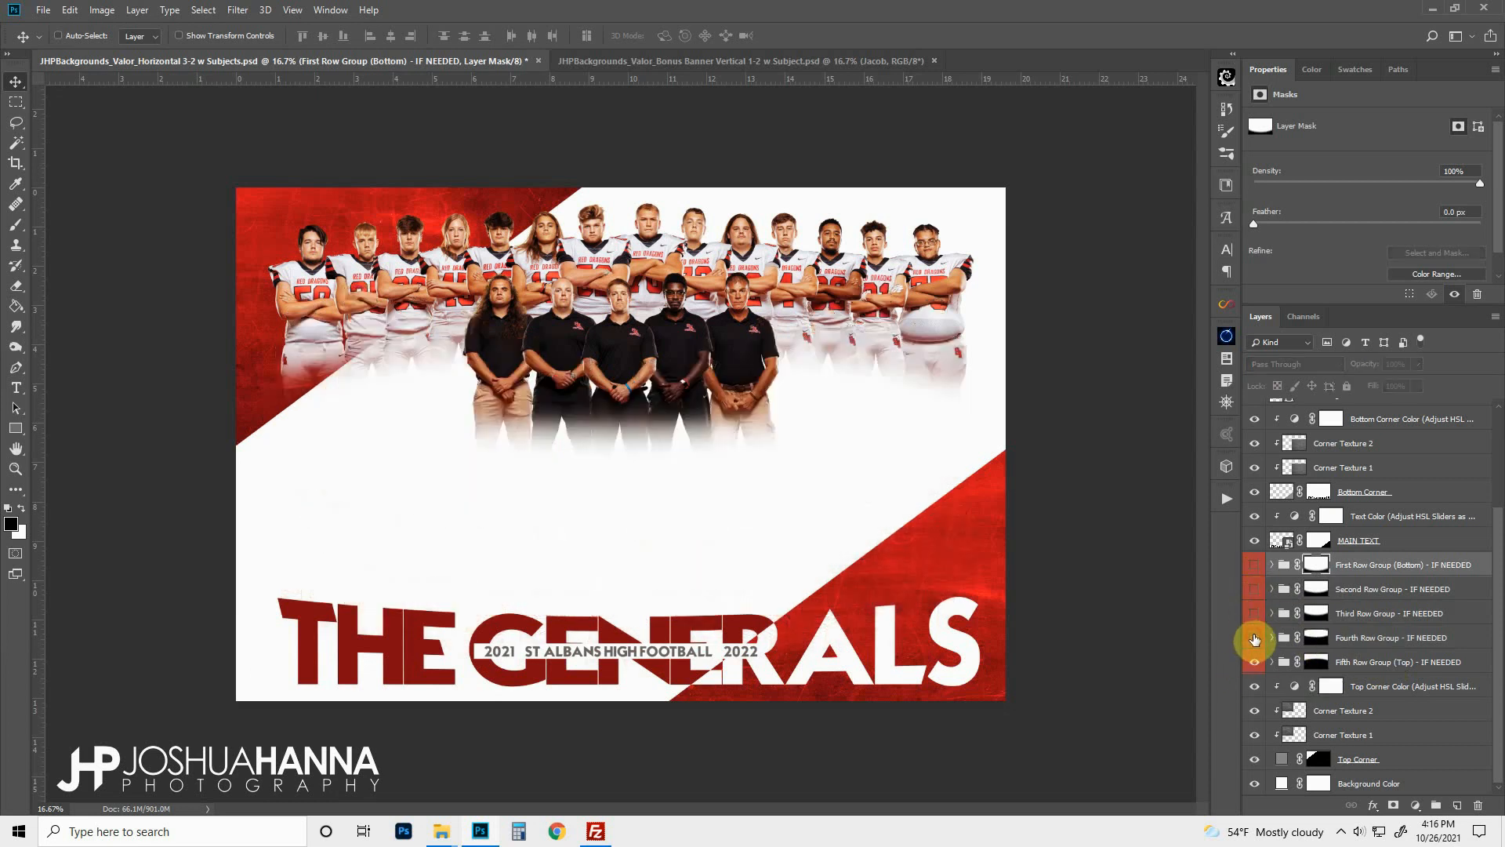
left_click(1254, 637)
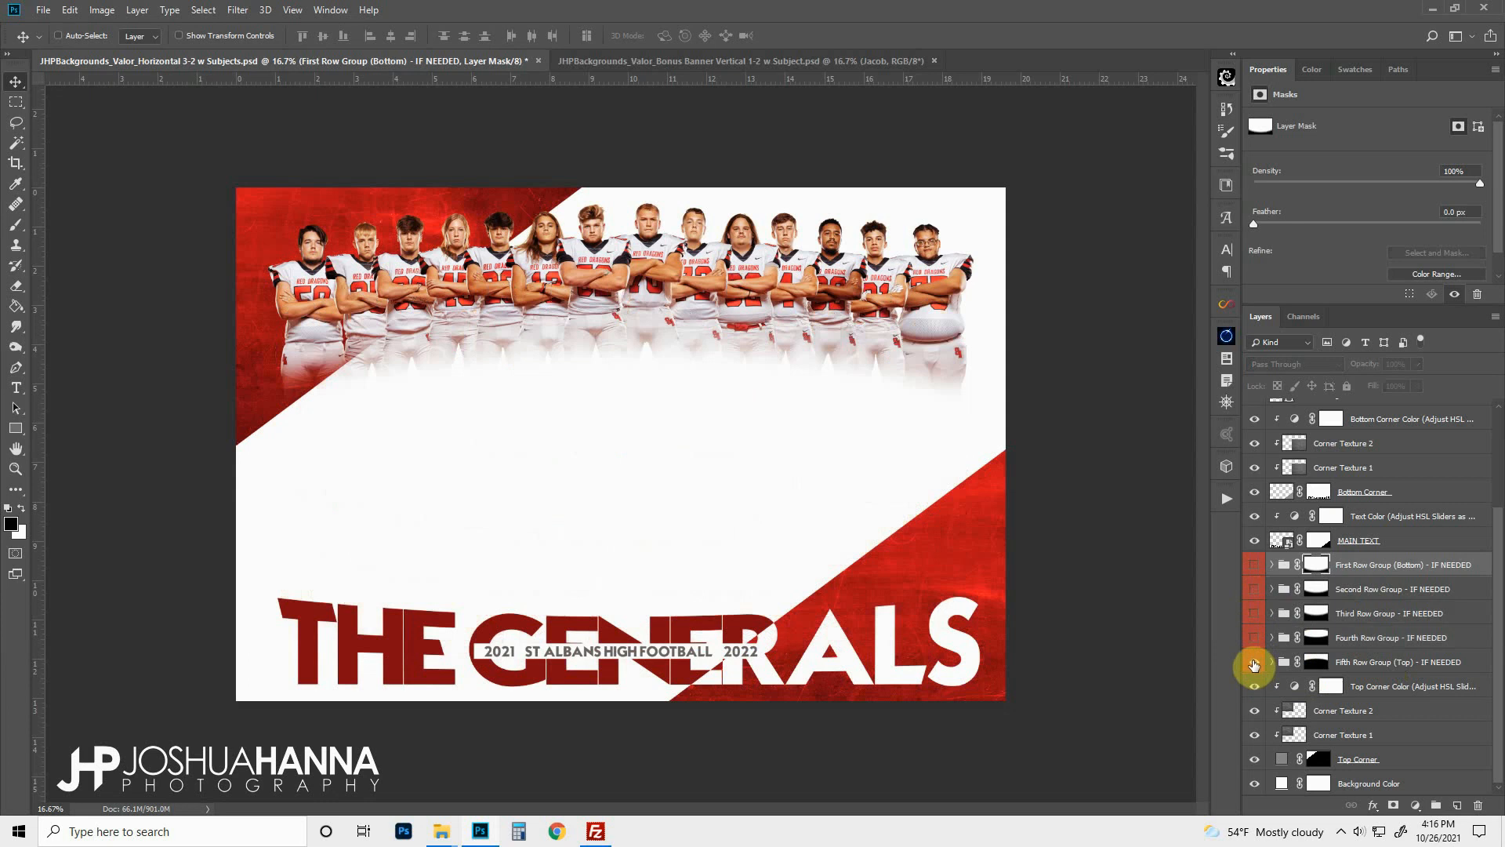
left_click_drag(1254, 637, 1255, 568)
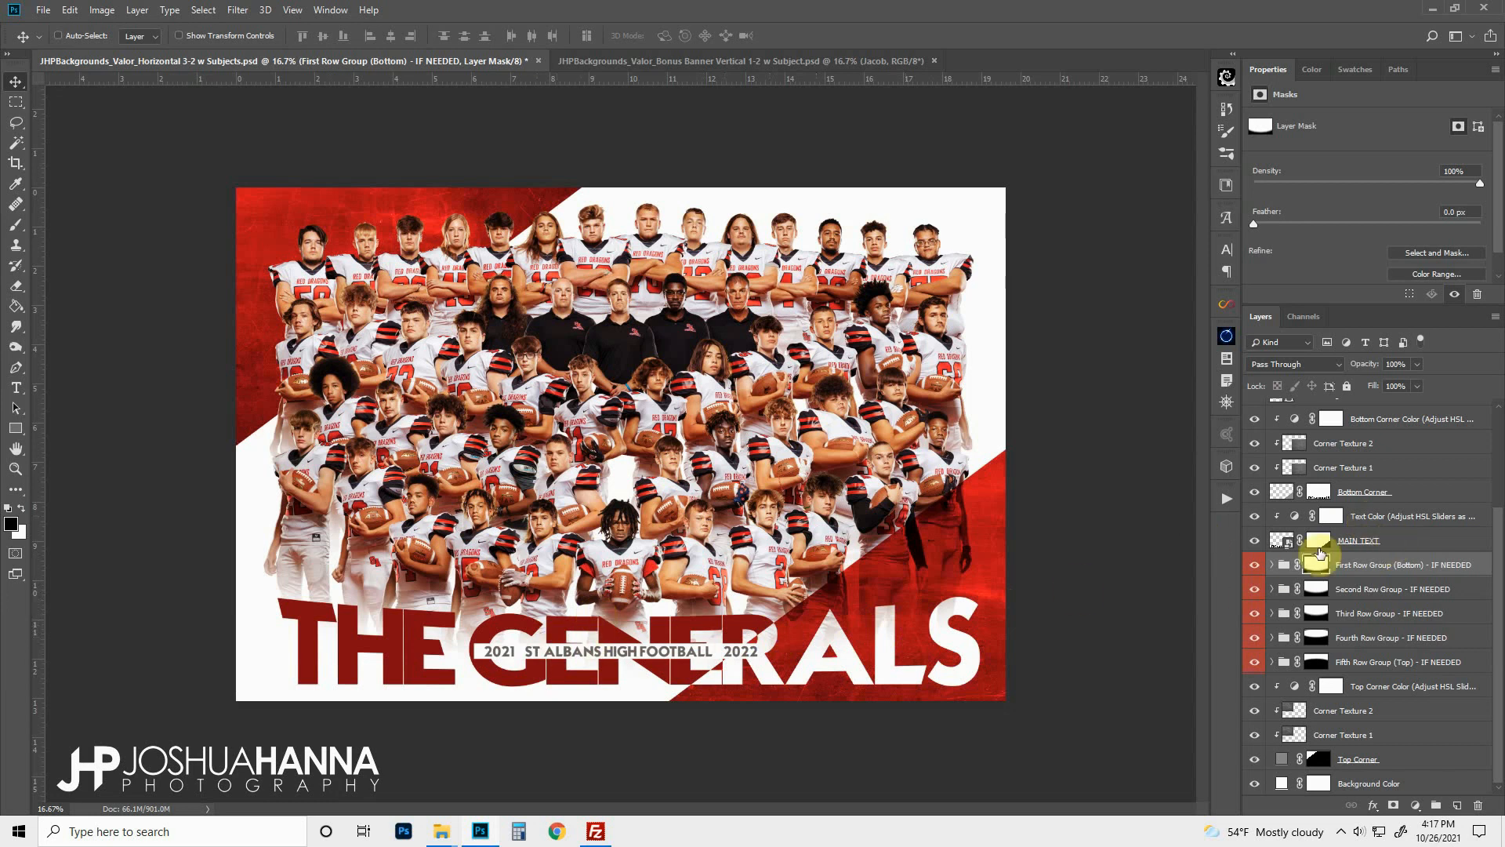
Step: Change the MAIN TEXT smart object's wording to RED DRAGONS, then save and close its contents
left_click(1392, 549)
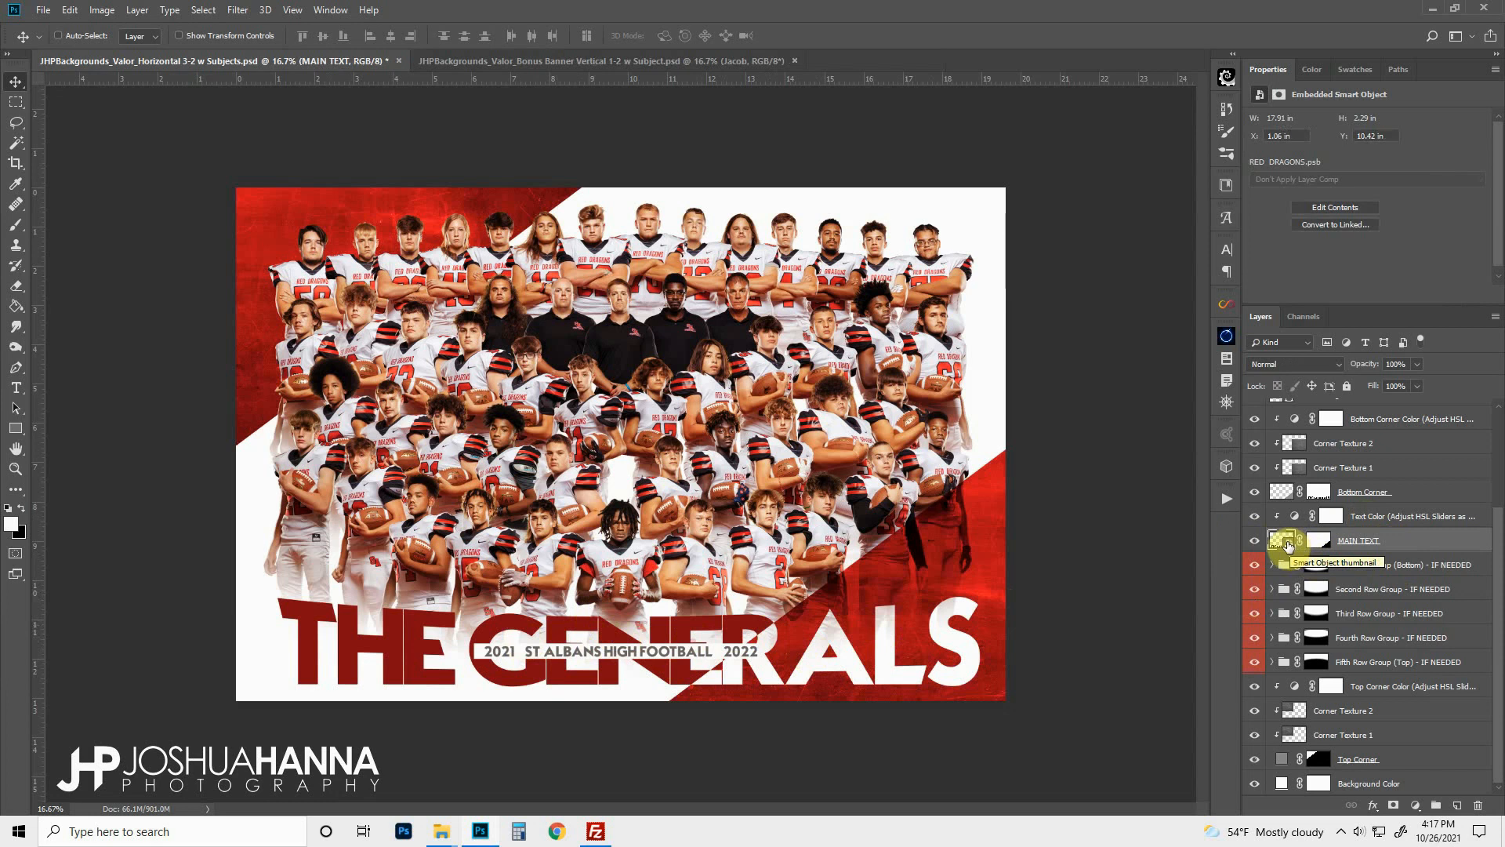
double_click(1286, 543)
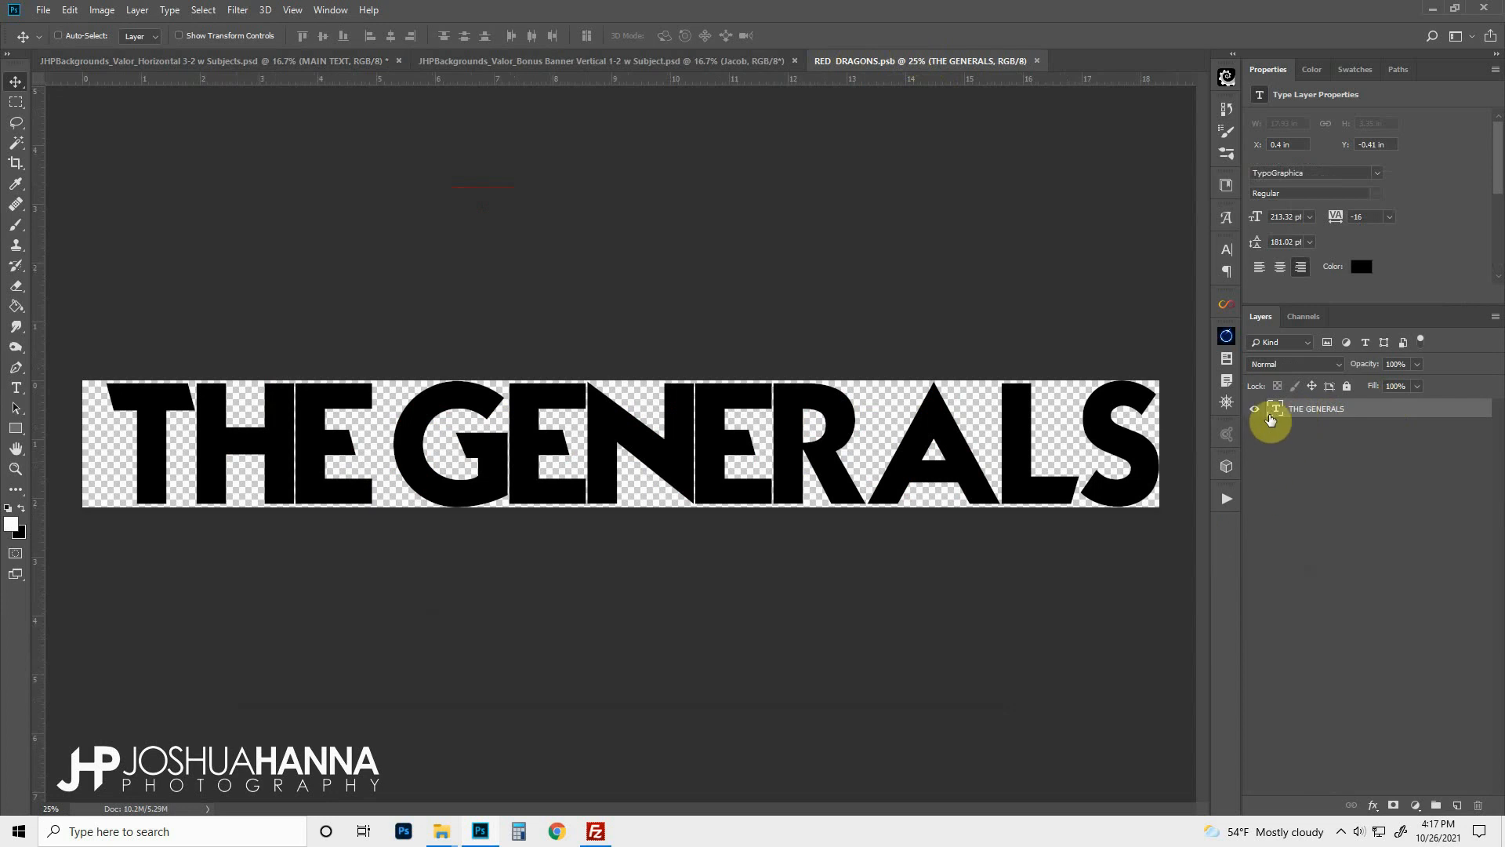
double_click(1275, 409)
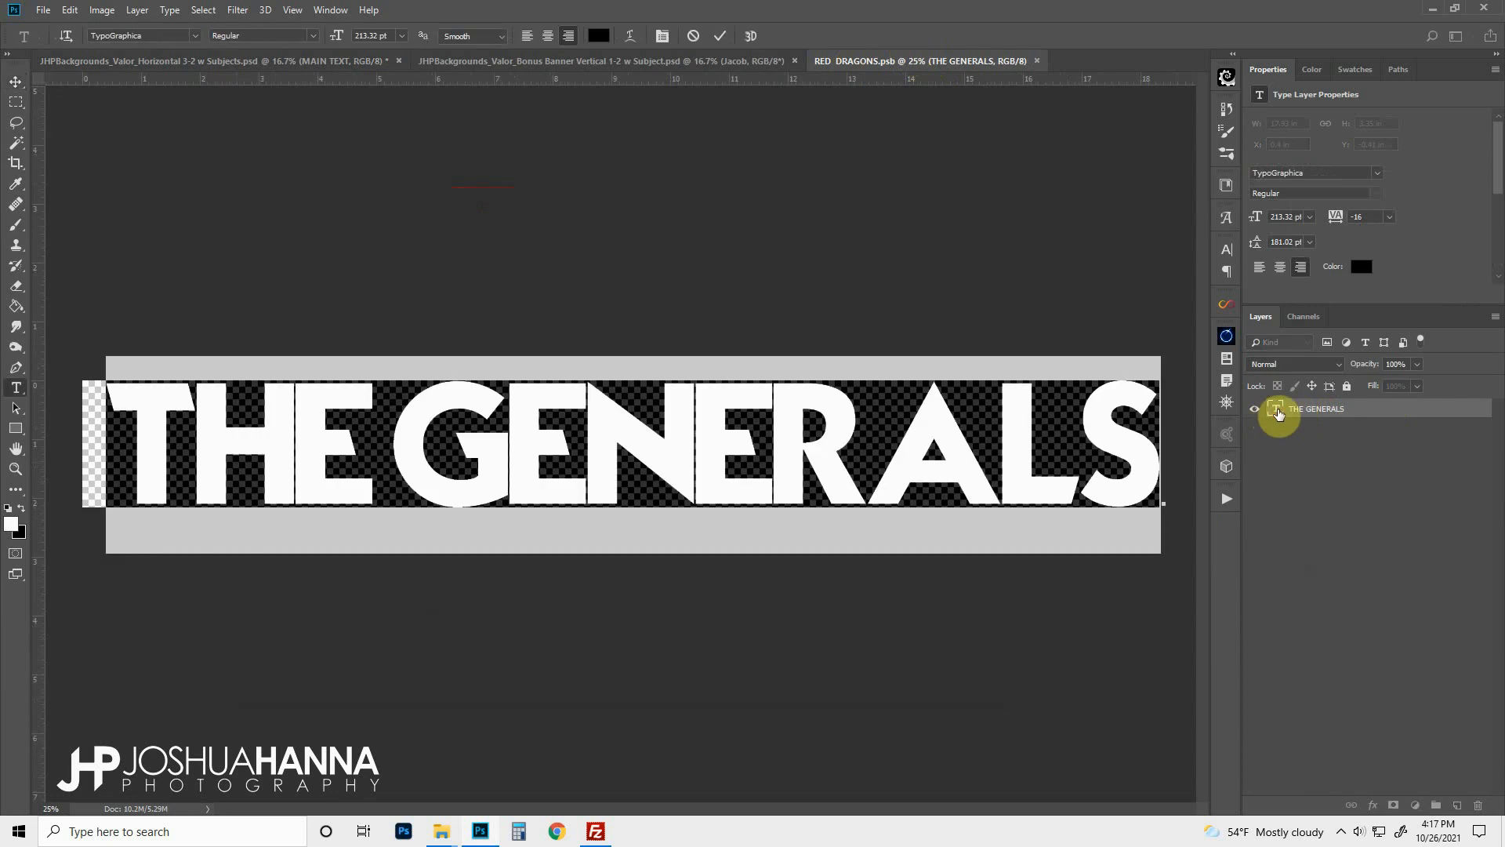
type("RED")
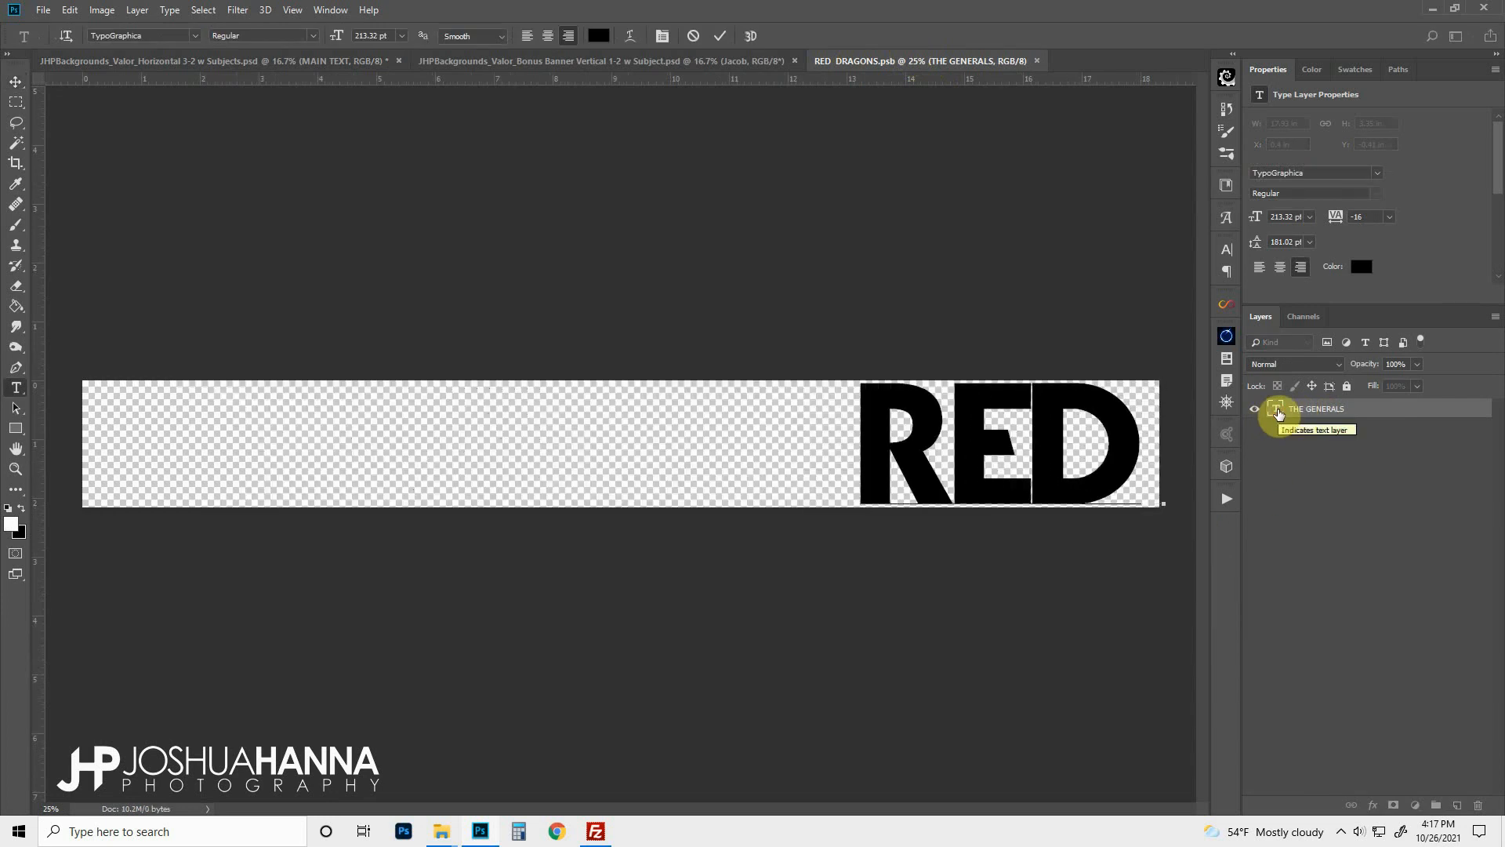
type(" DRAGONS")
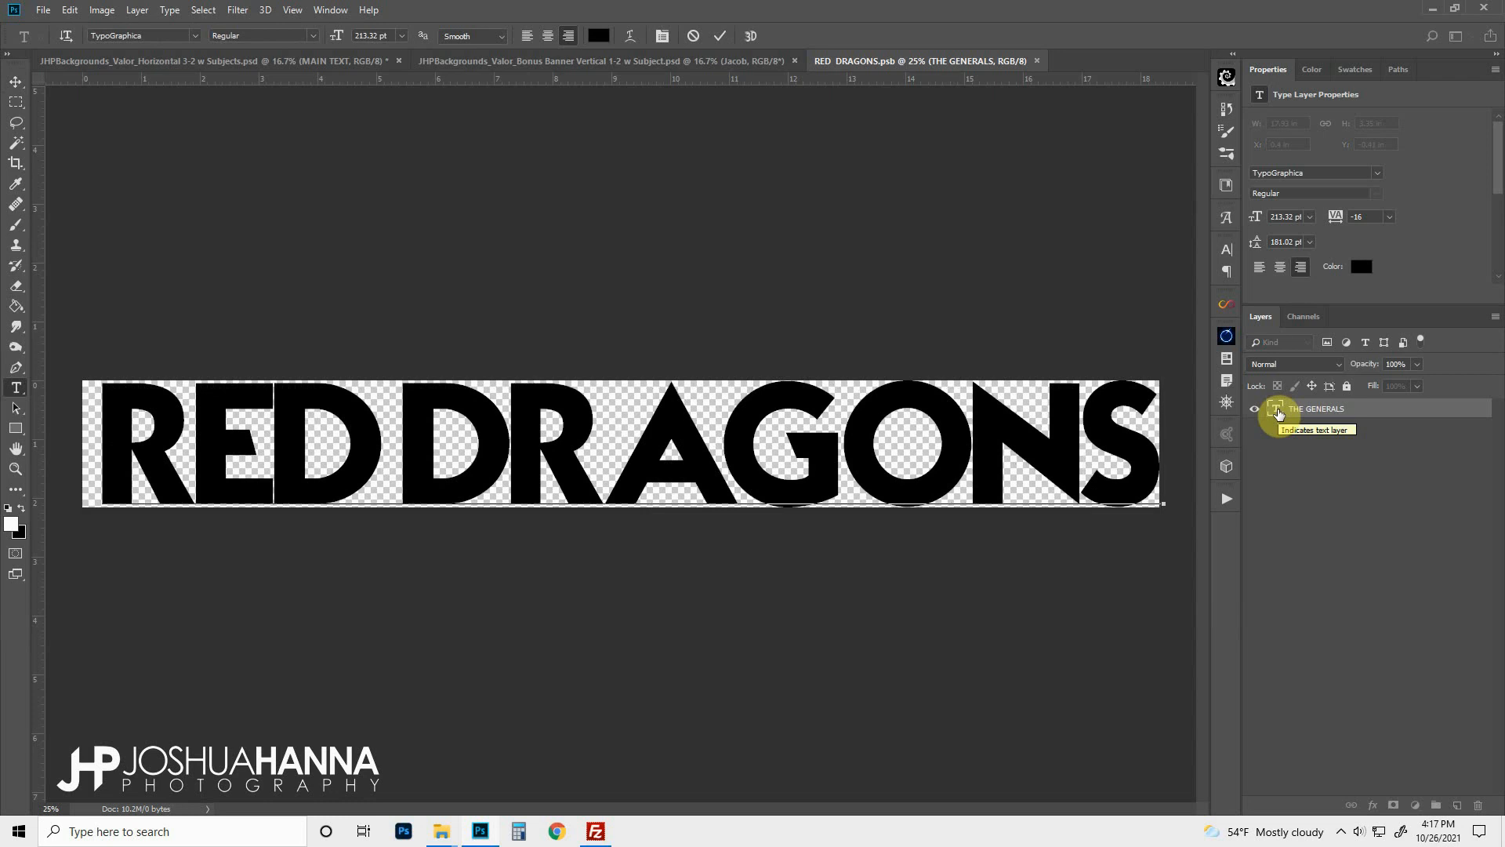
left_click(720, 36)
key("v")
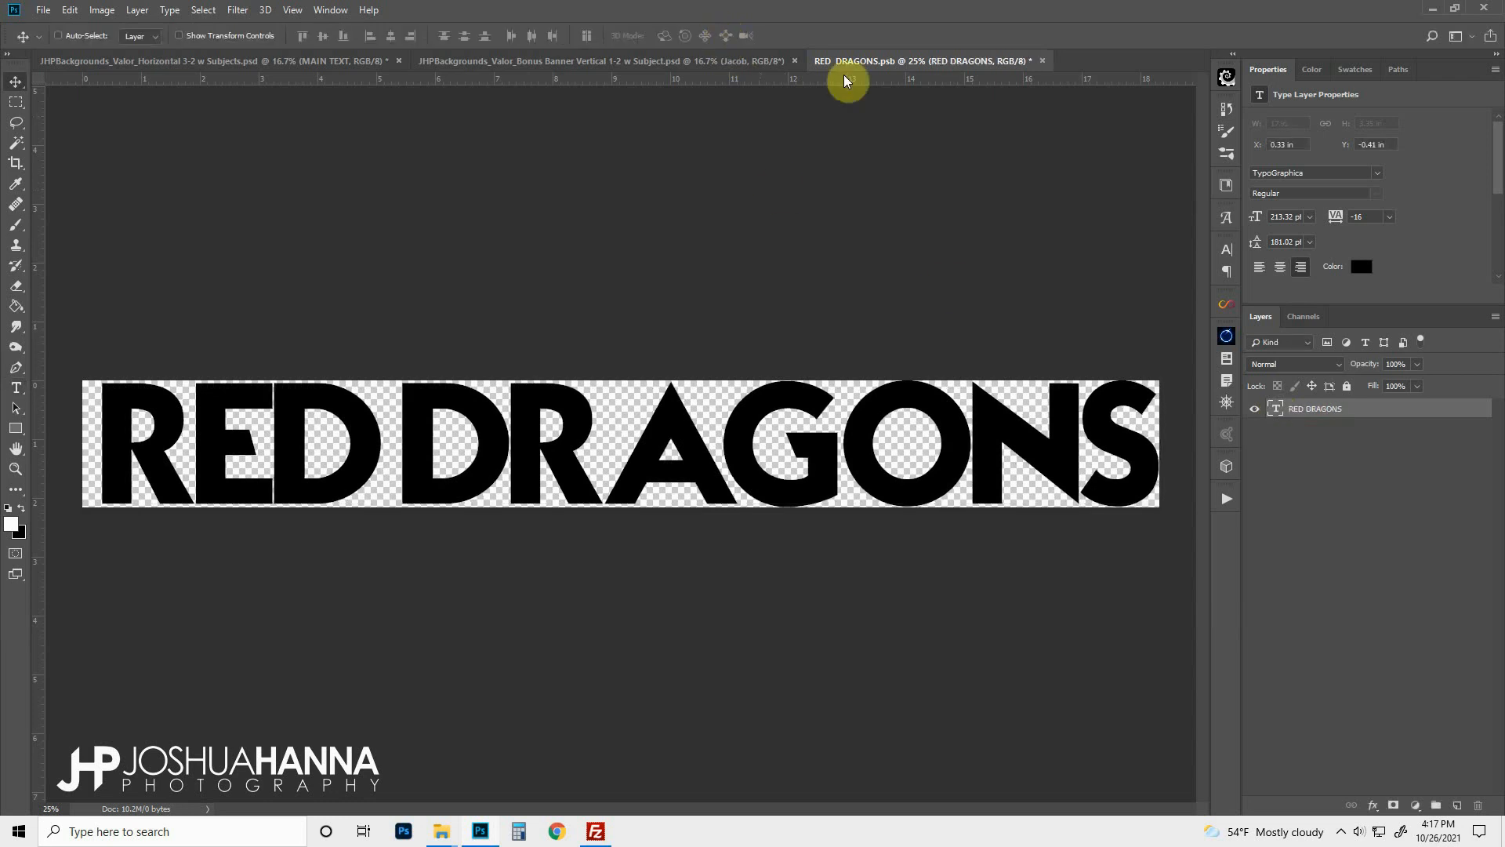
left_click(1042, 62)
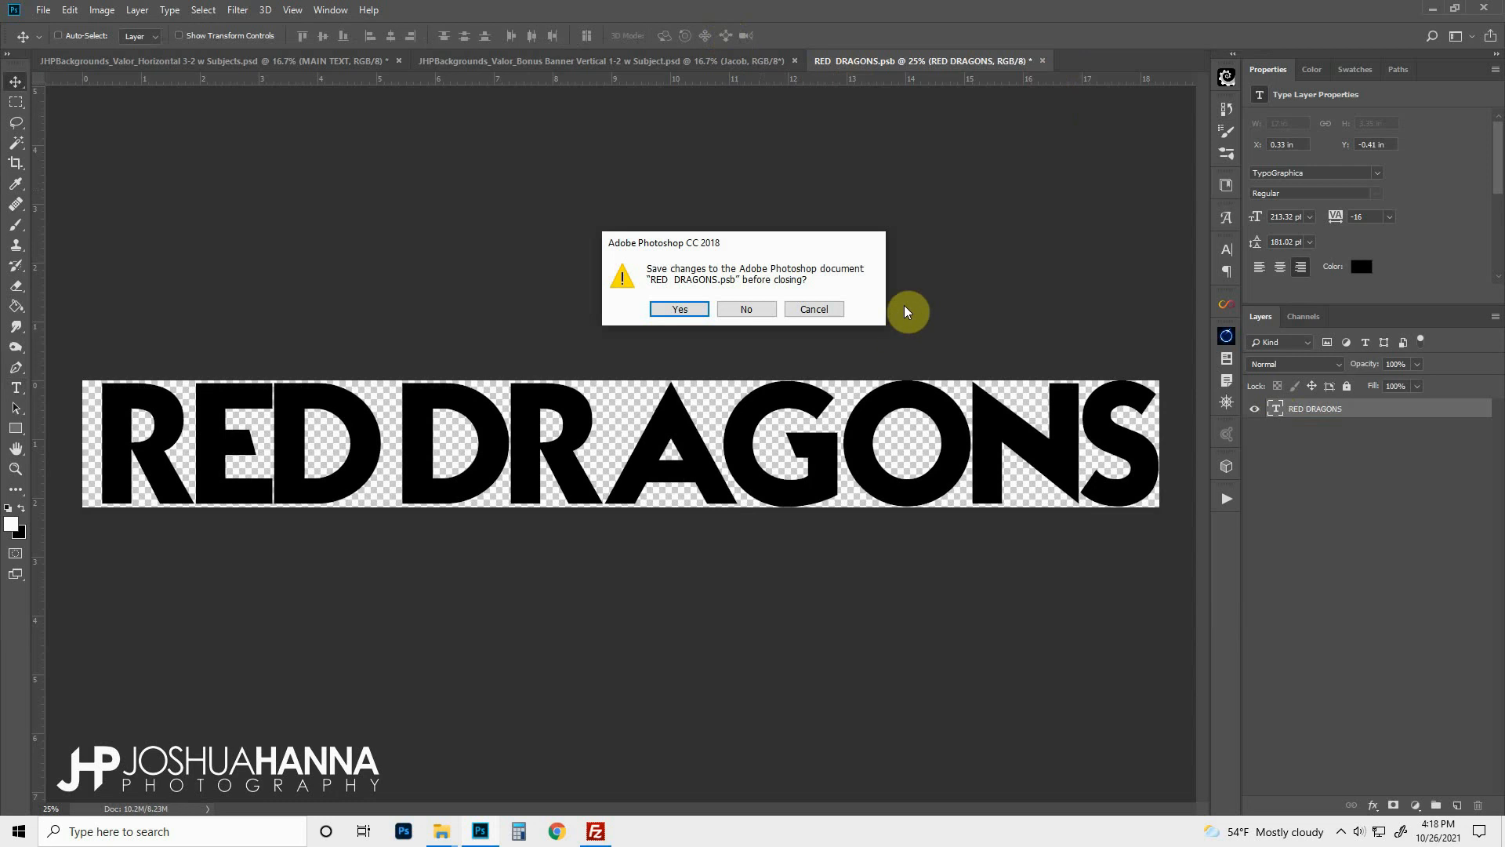
left_click(680, 309)
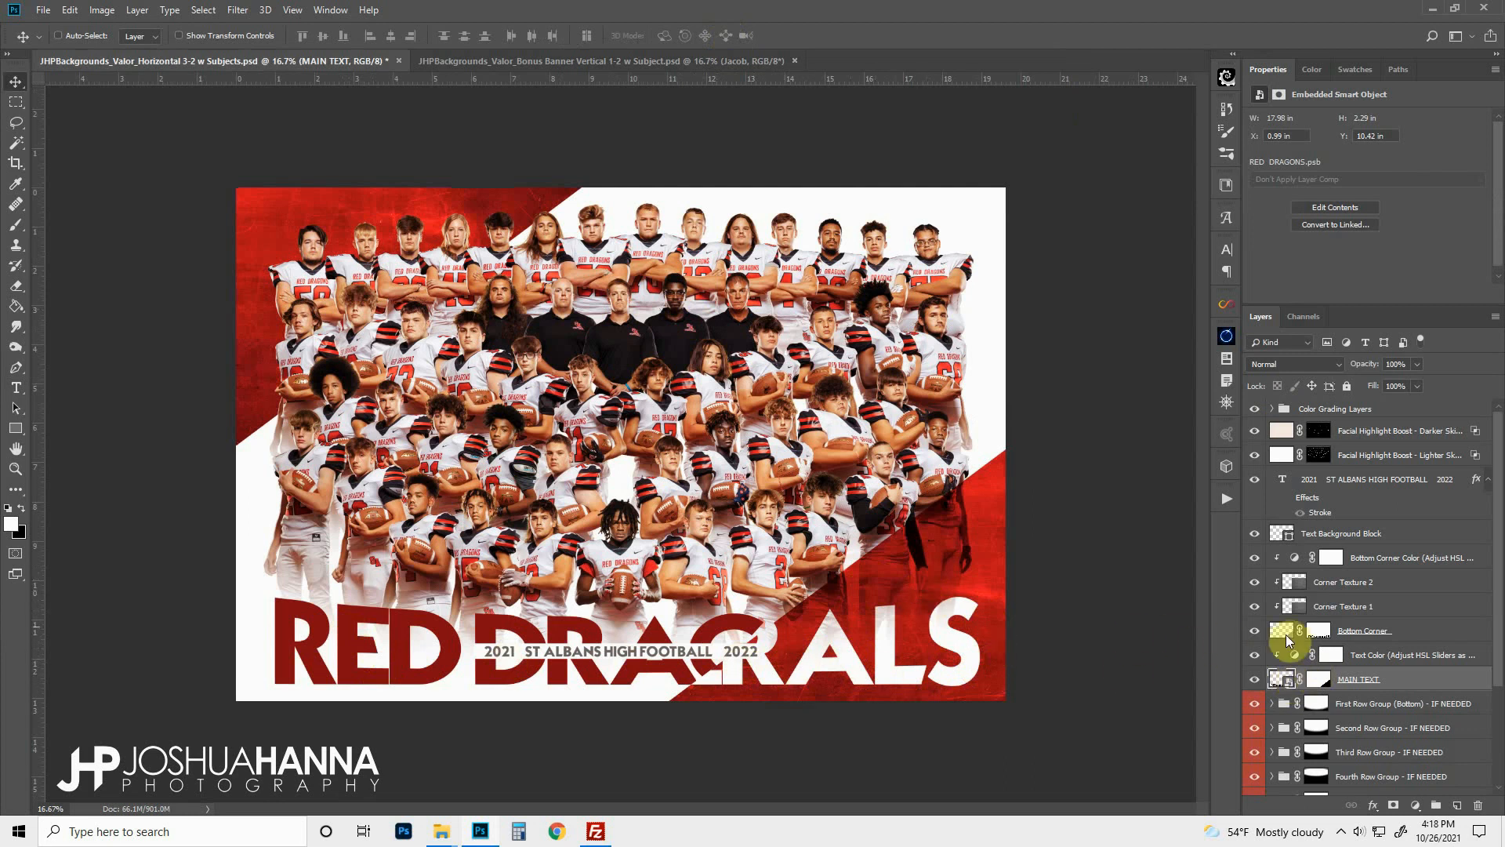
Step: Replace the Bottom Corner layer's mask with a new one that hides the corner inside the MAIN TEXT letter shapes
left_click(1402, 632)
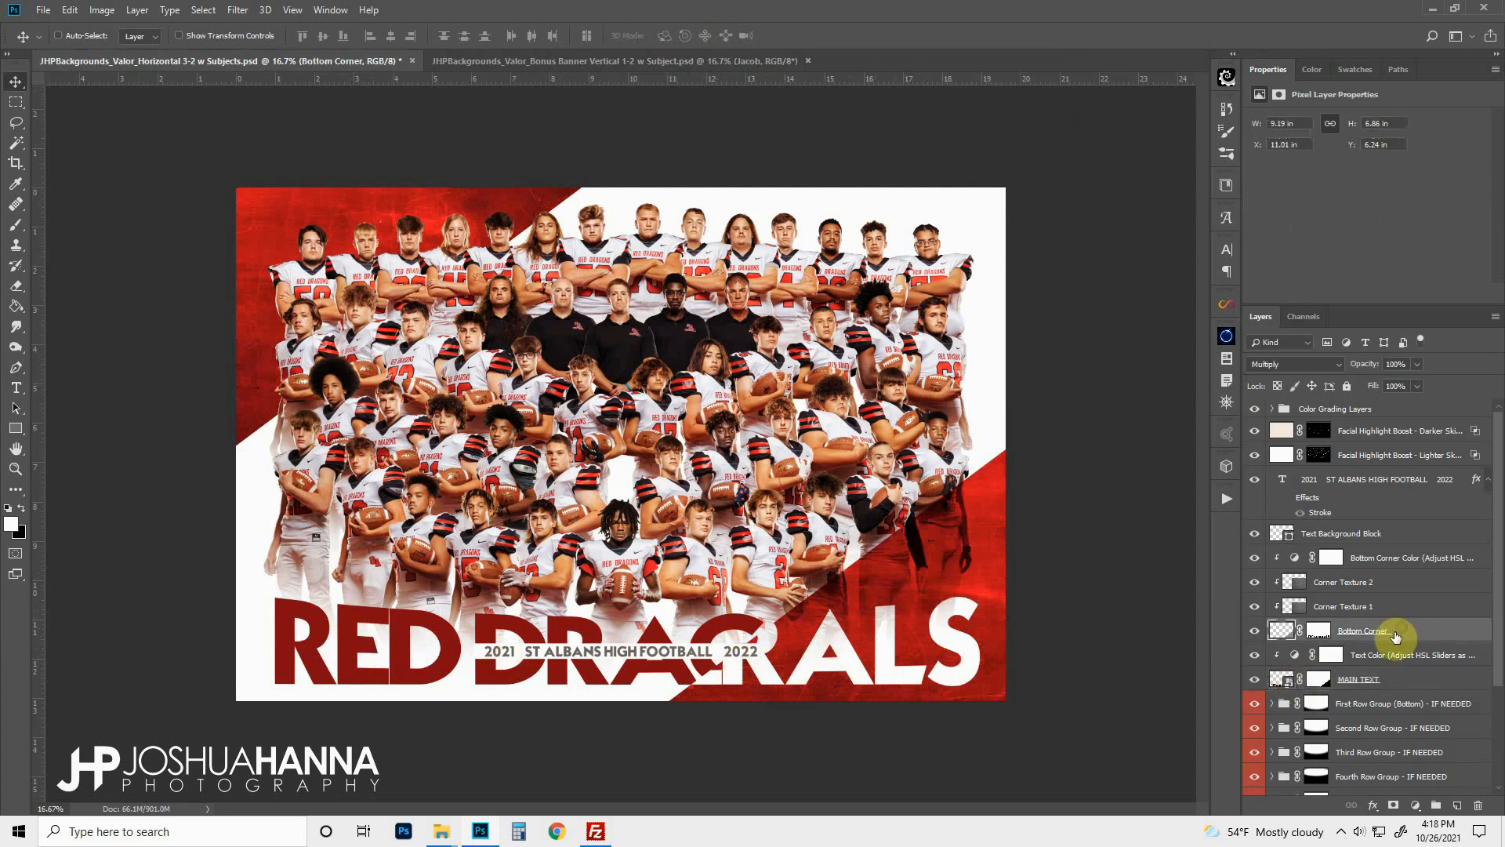
right_click(1321, 635)
left_click(1364, 668)
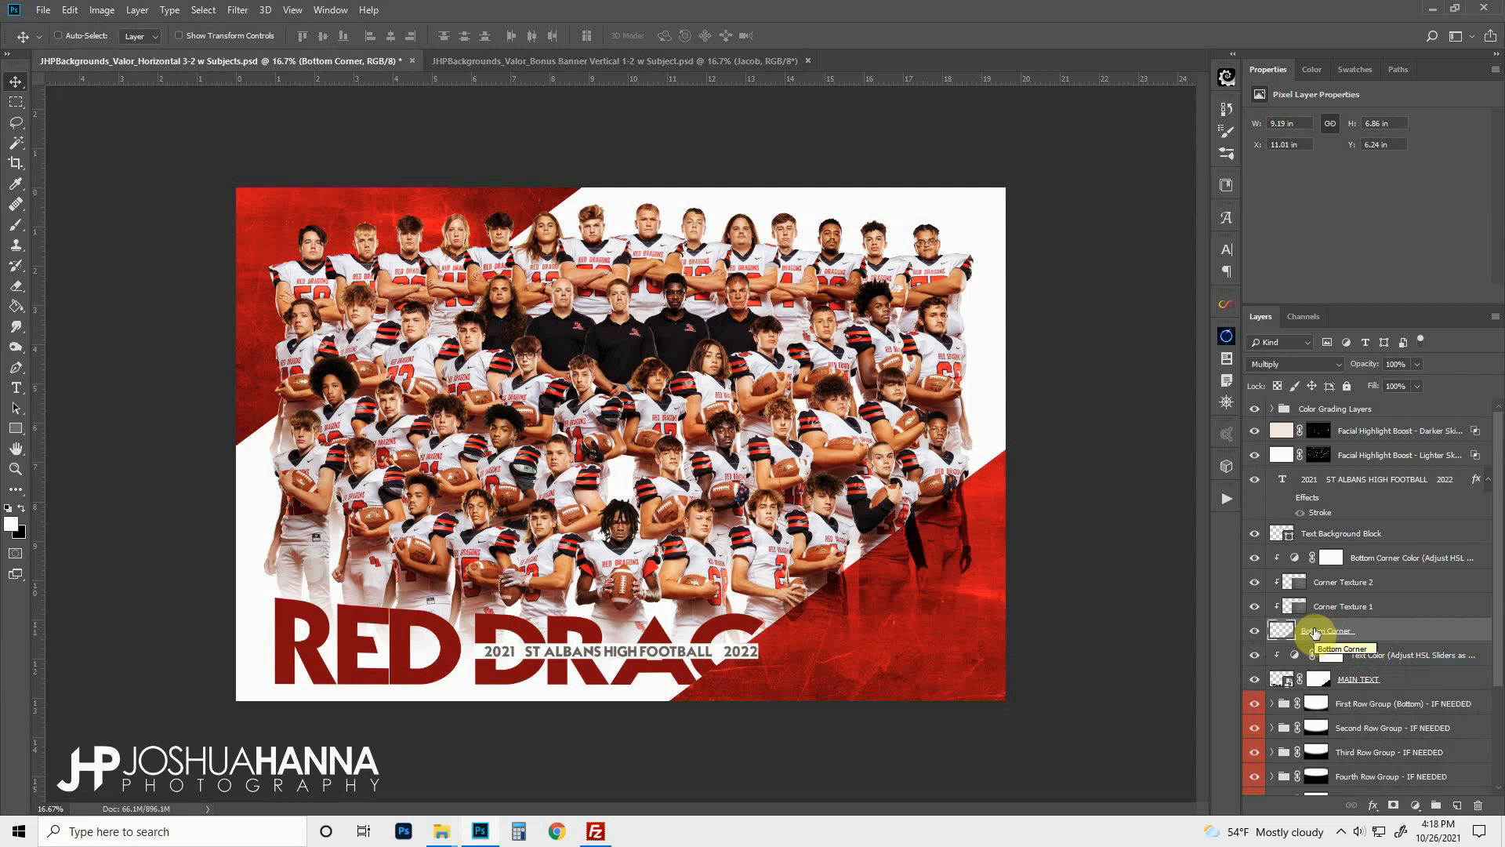
left_click(1281, 682, "ctrl")
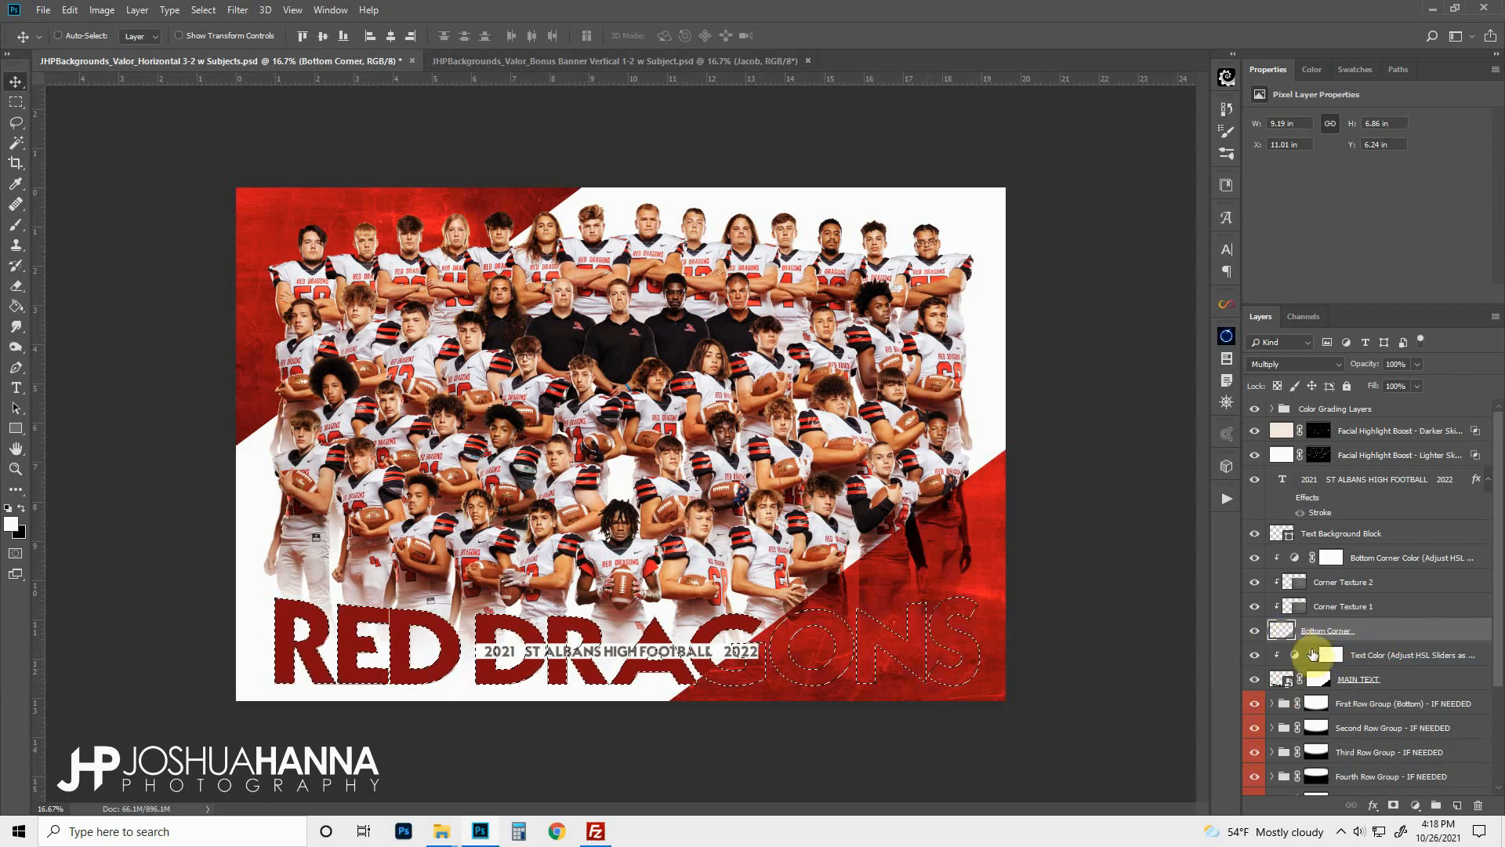
left_click(1393, 806)
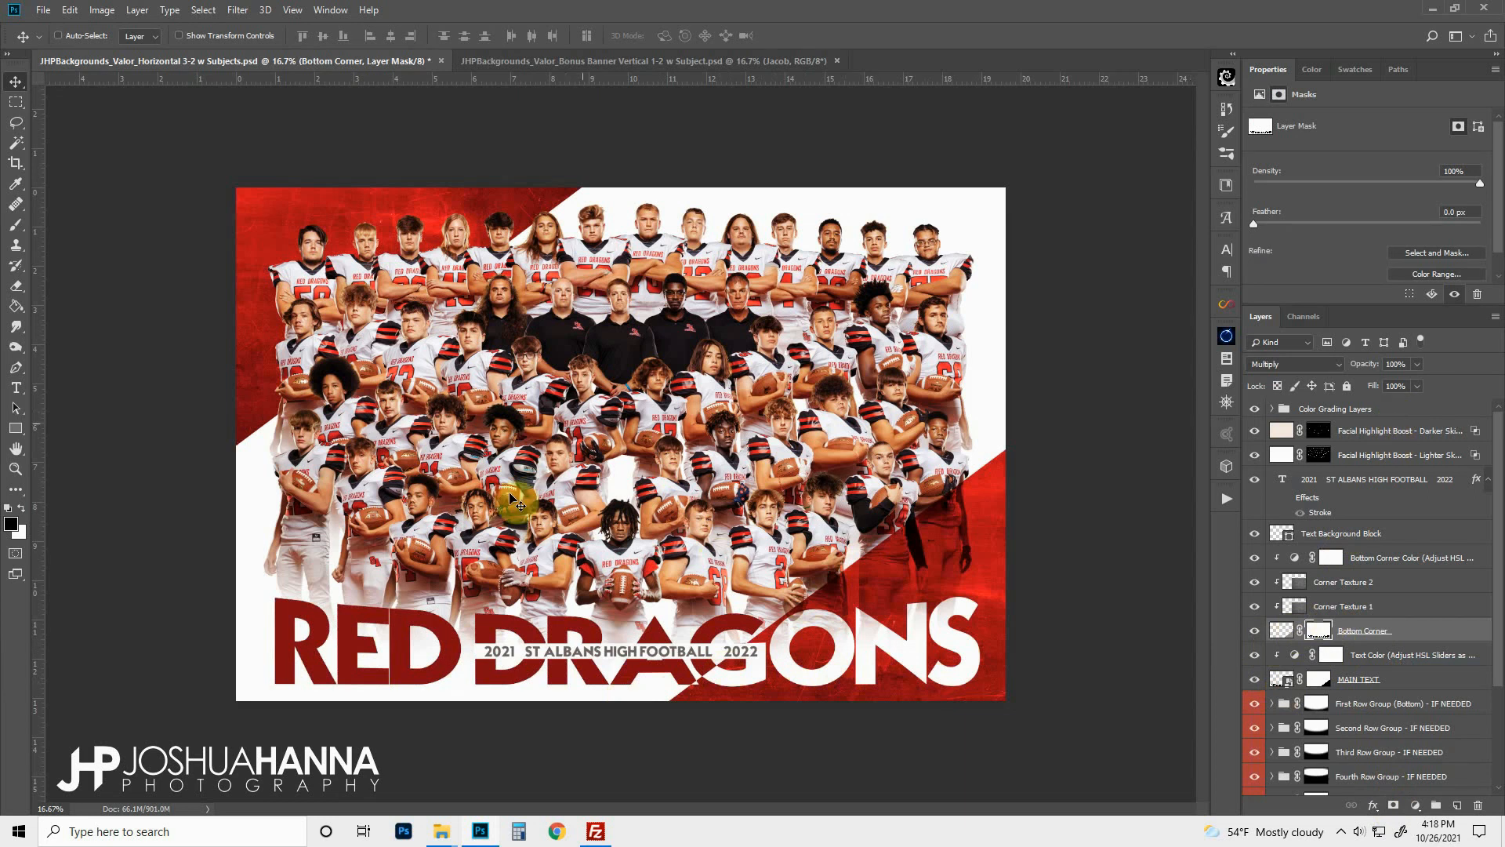
Step: Run the JHP Valor - Add Glow action from the JHPBackgrounds set on the poster
left_click(1384, 411)
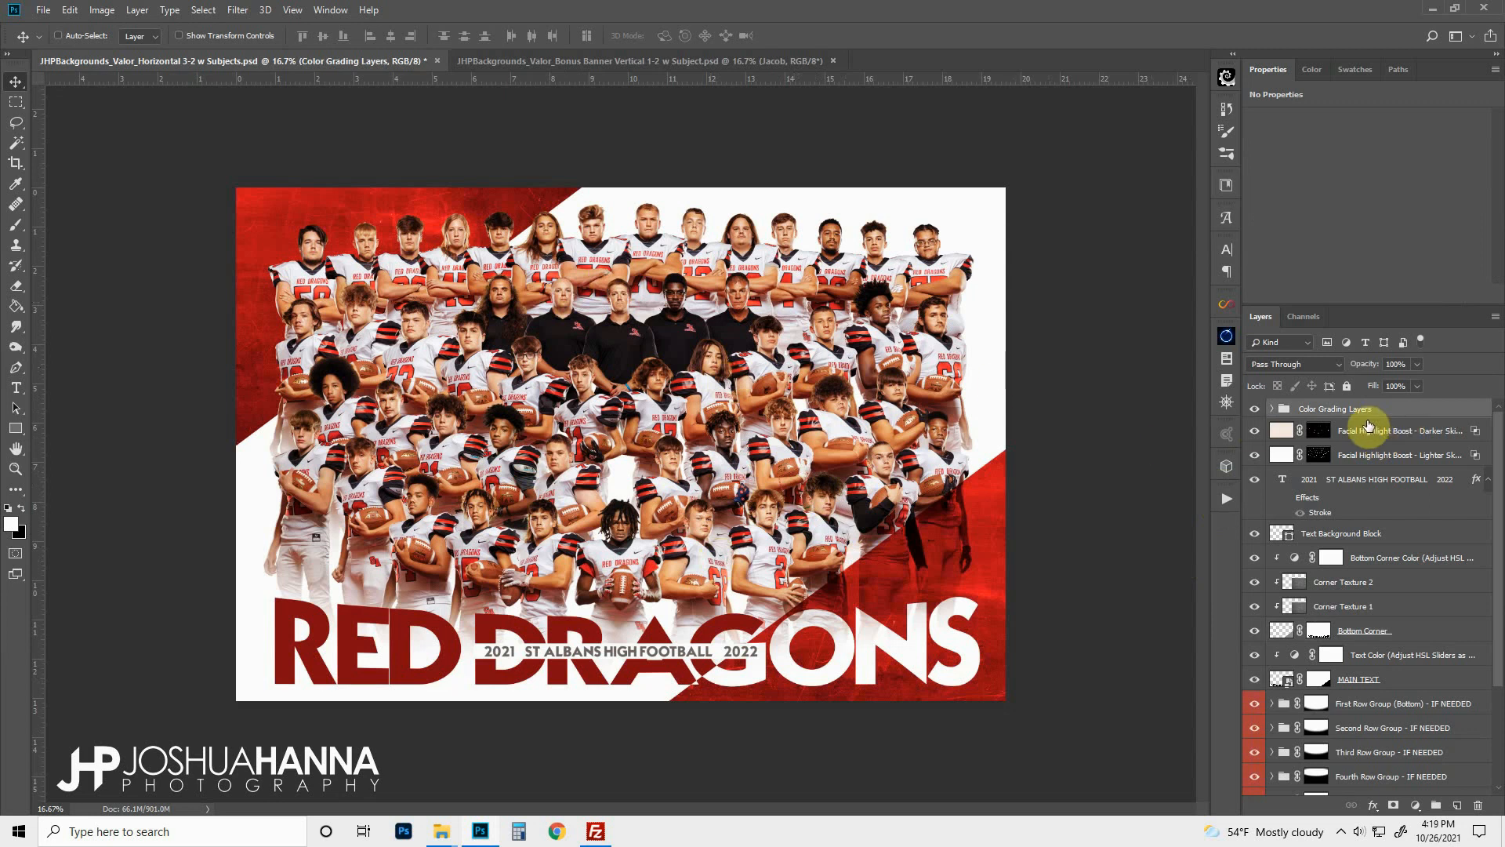
left_click(1226, 503)
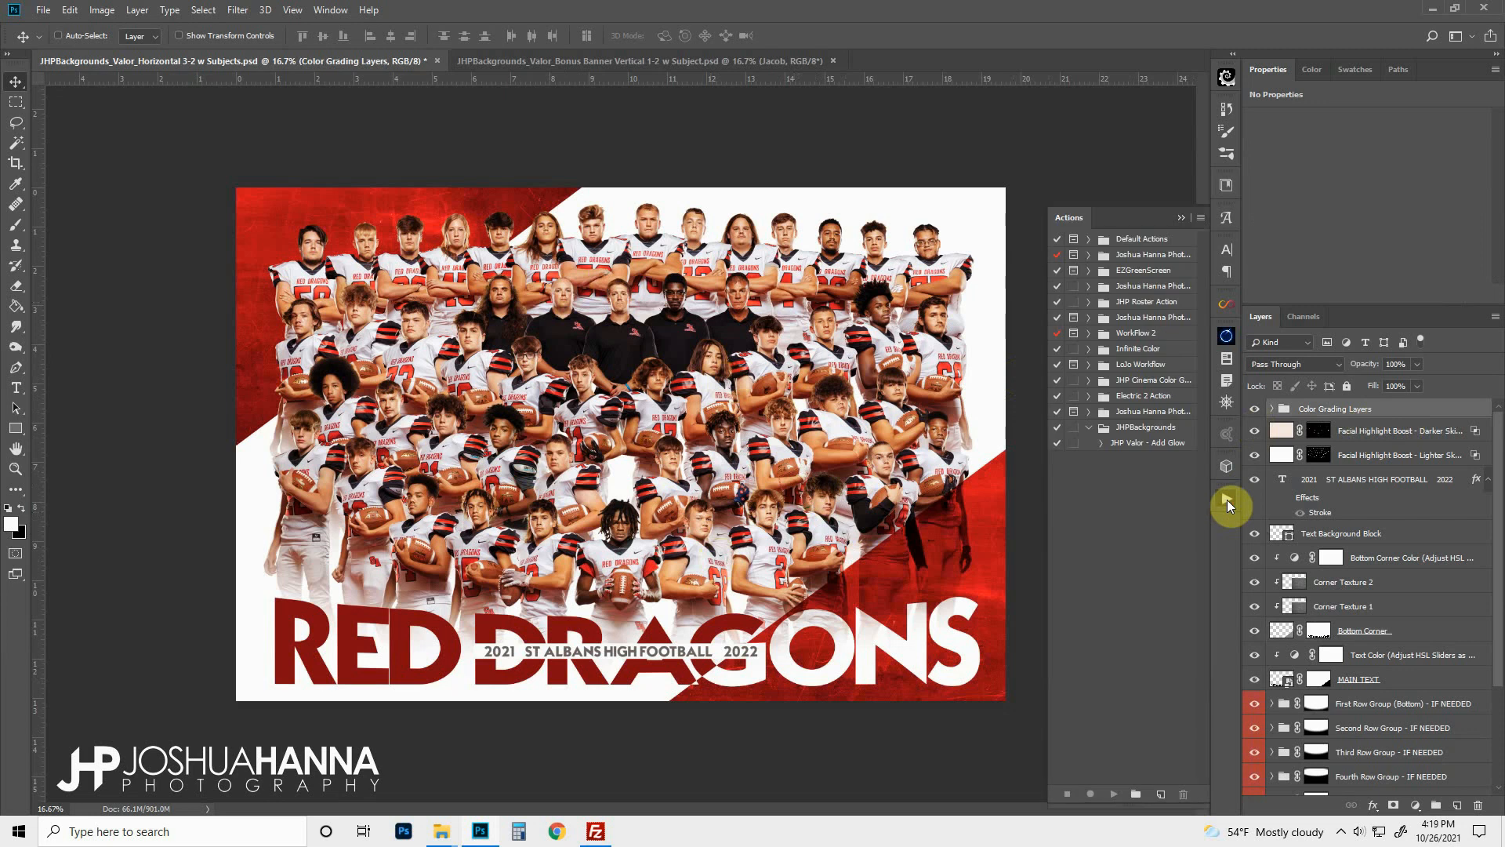
left_click(1138, 444)
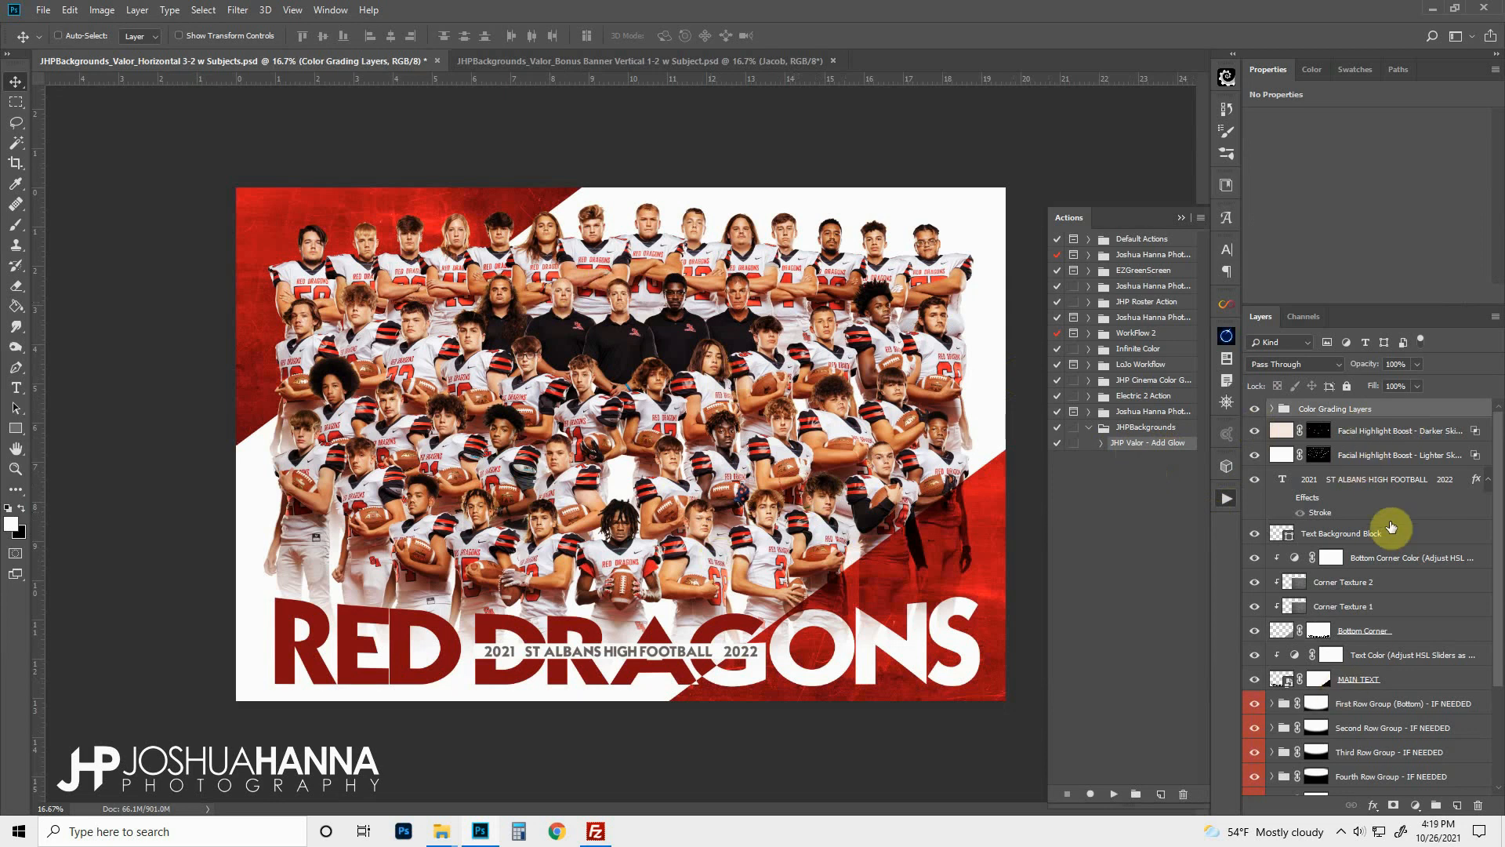
left_click(1372, 607)
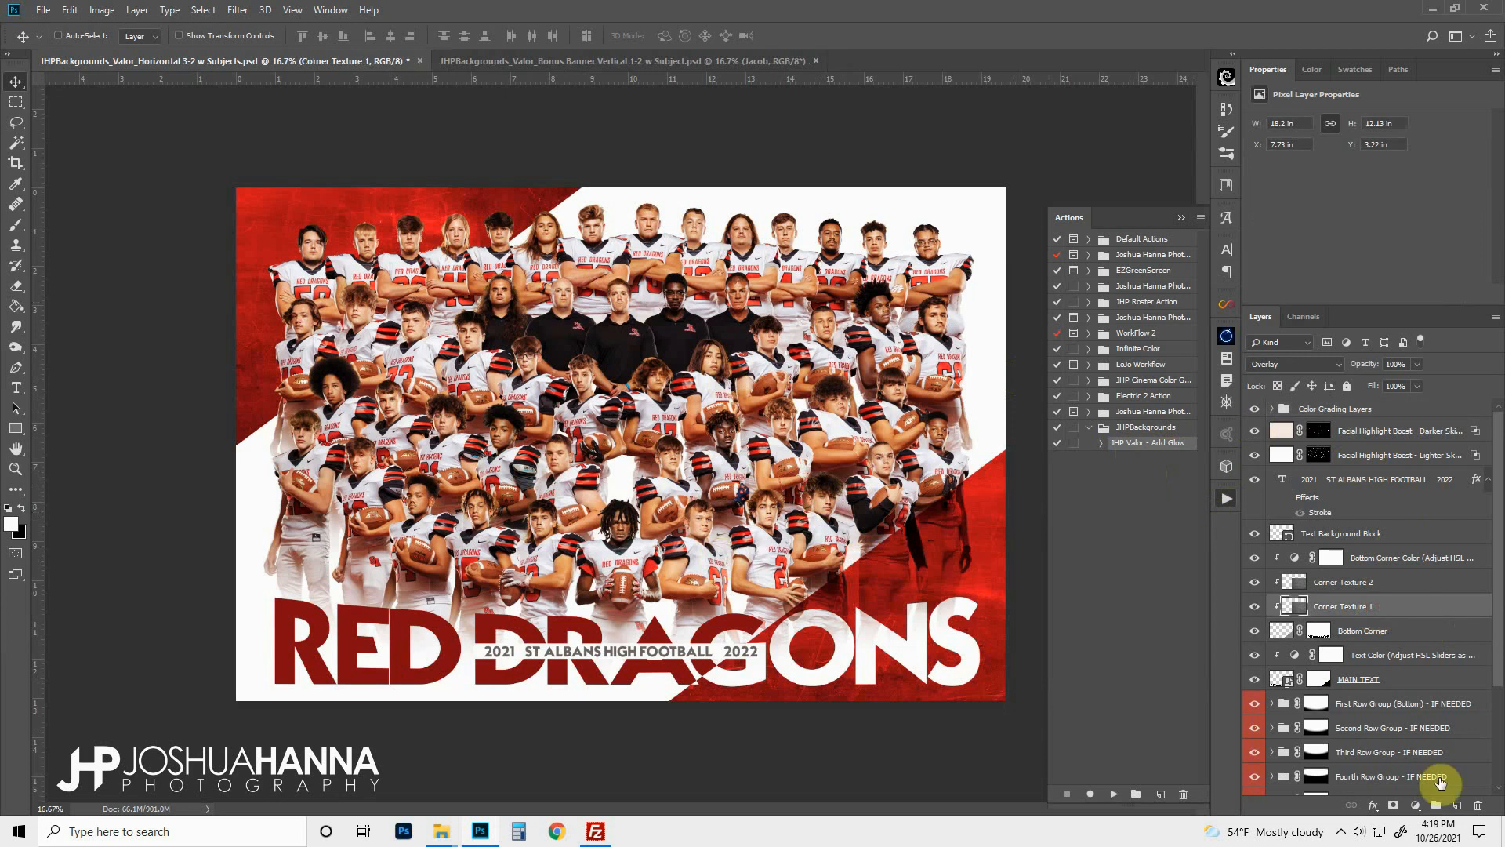
left_click(1403, 729)
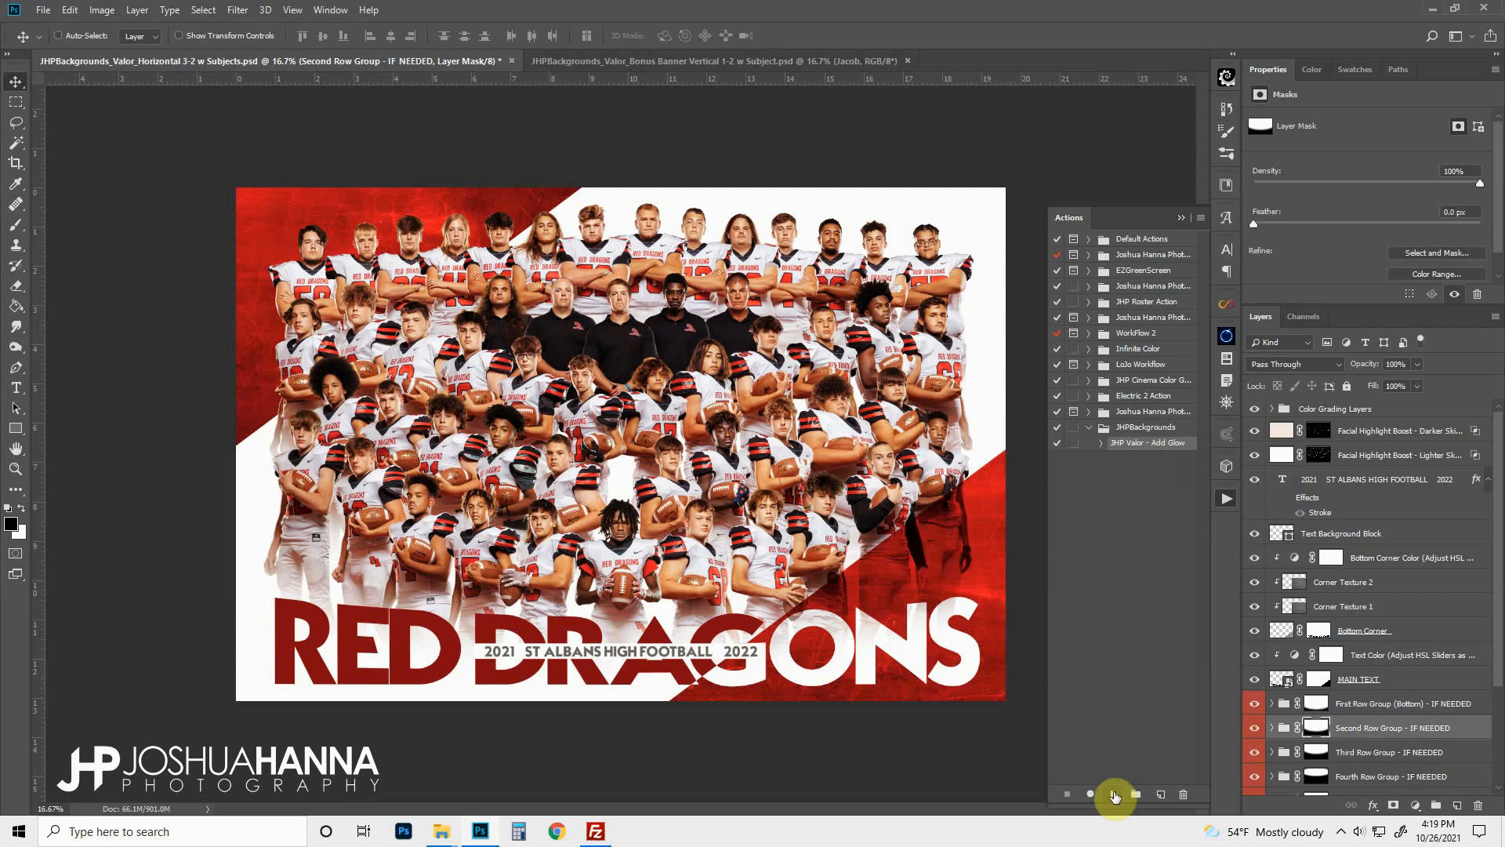
left_click(1115, 794)
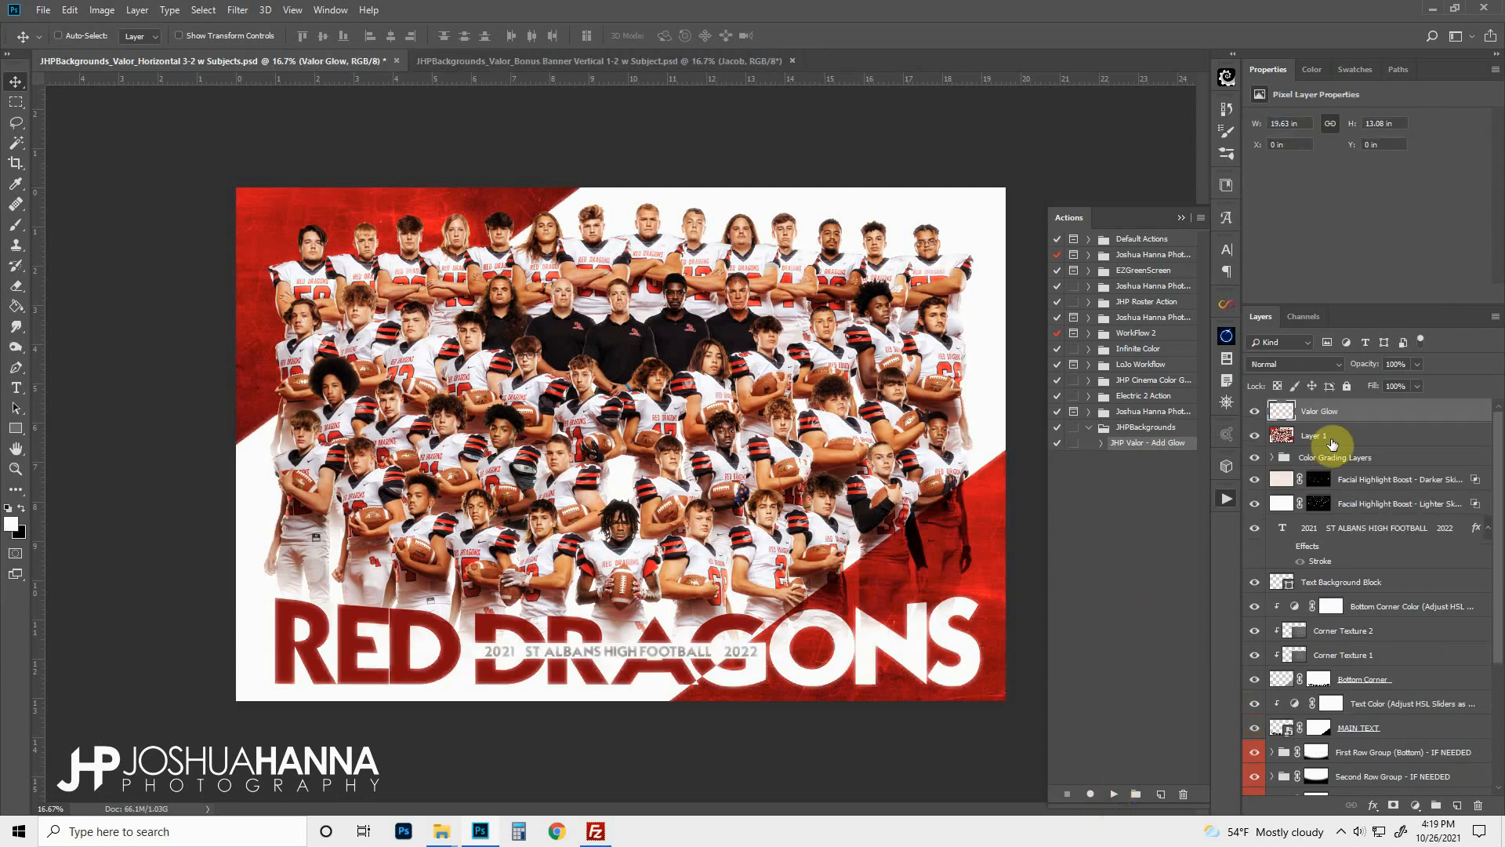
Step: Compare the poster with and without the glow by switching the Valor Glow layer's visibility off and on
left_click(1256, 415)
left_click(1257, 416)
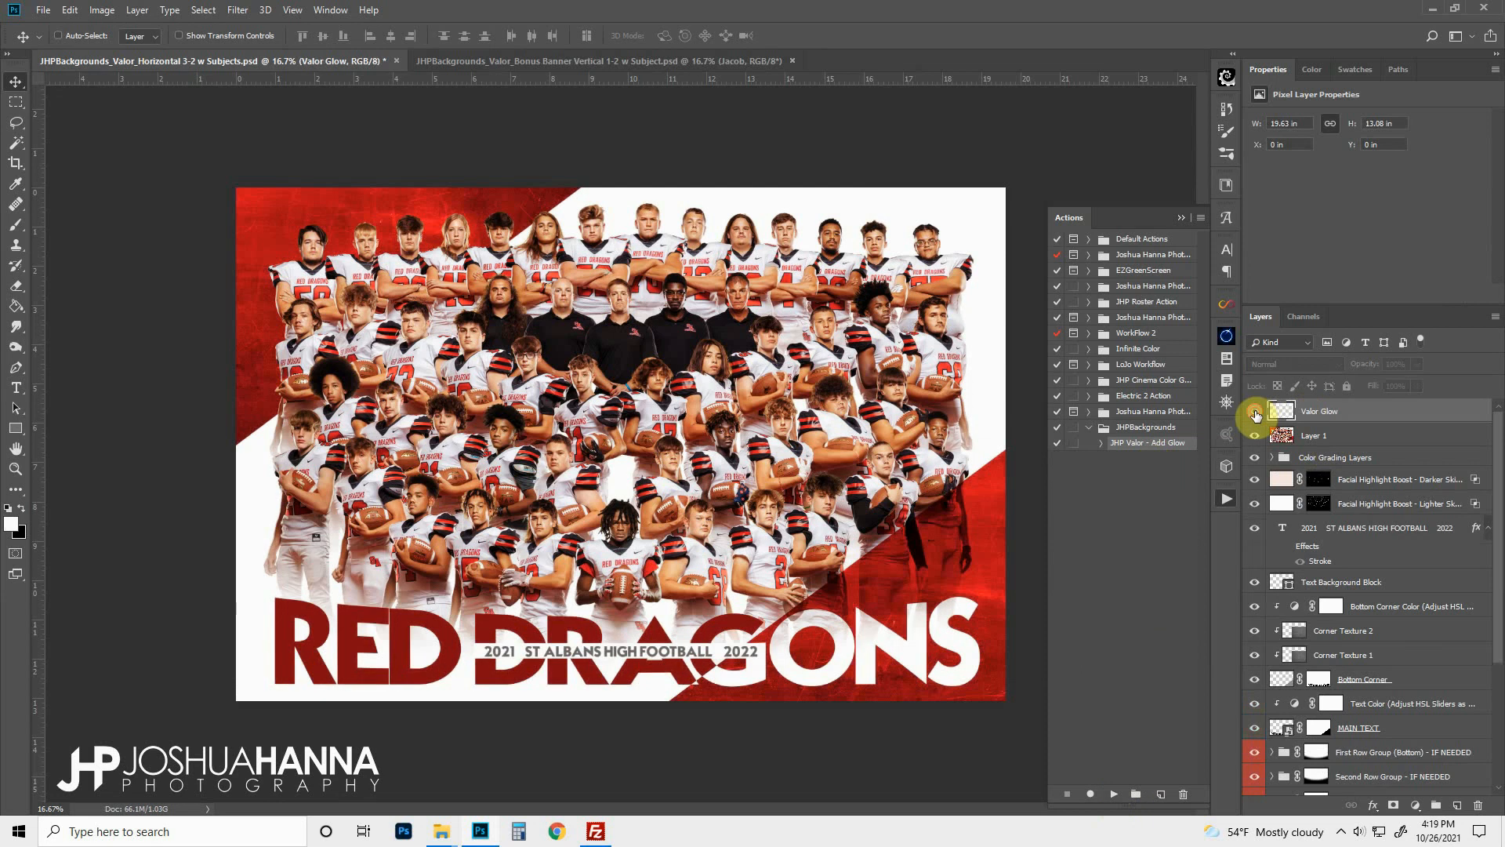
left_click(1257, 415)
left_click(1256, 416)
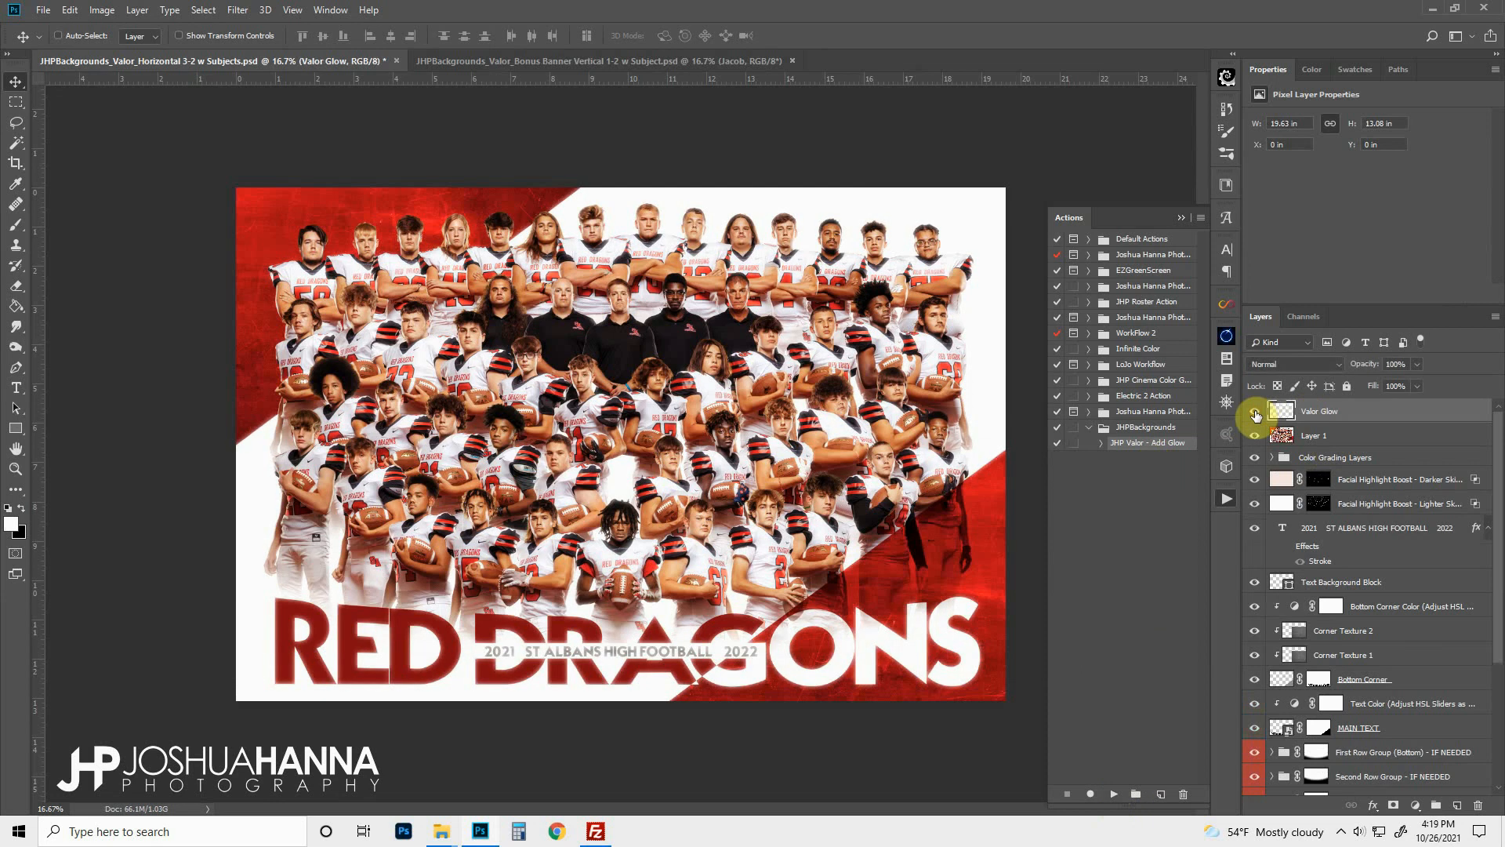
left_click(1256, 415)
left_click(1256, 415)
left_click_drag(1372, 388, 1412, 389)
Step: Add a layer mask to Valor Glow and brush black over the coaches' faces to reduce the glow there
left_click(1393, 805)
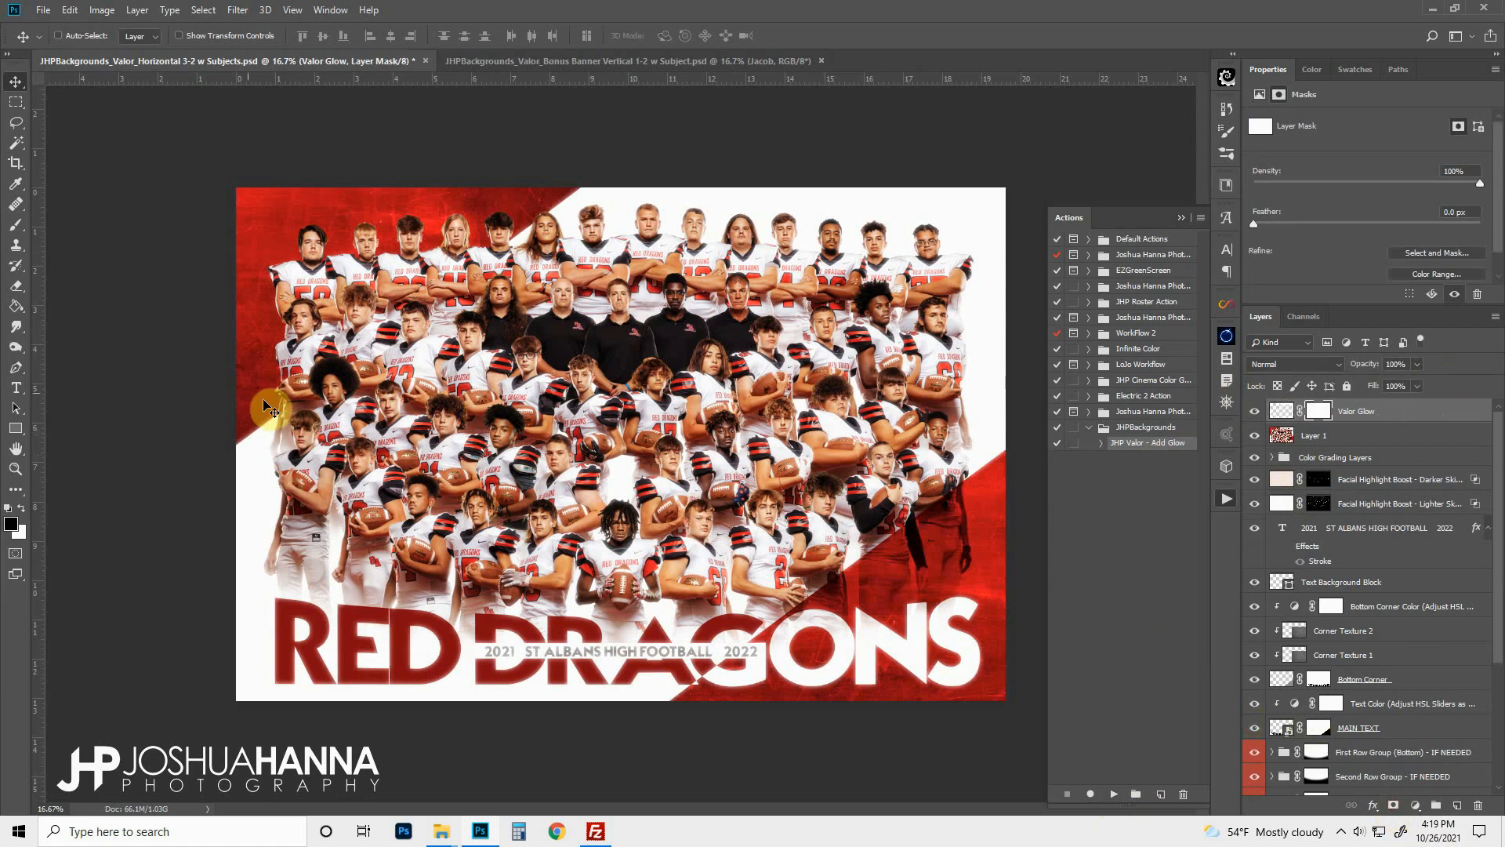
left_click(15, 227)
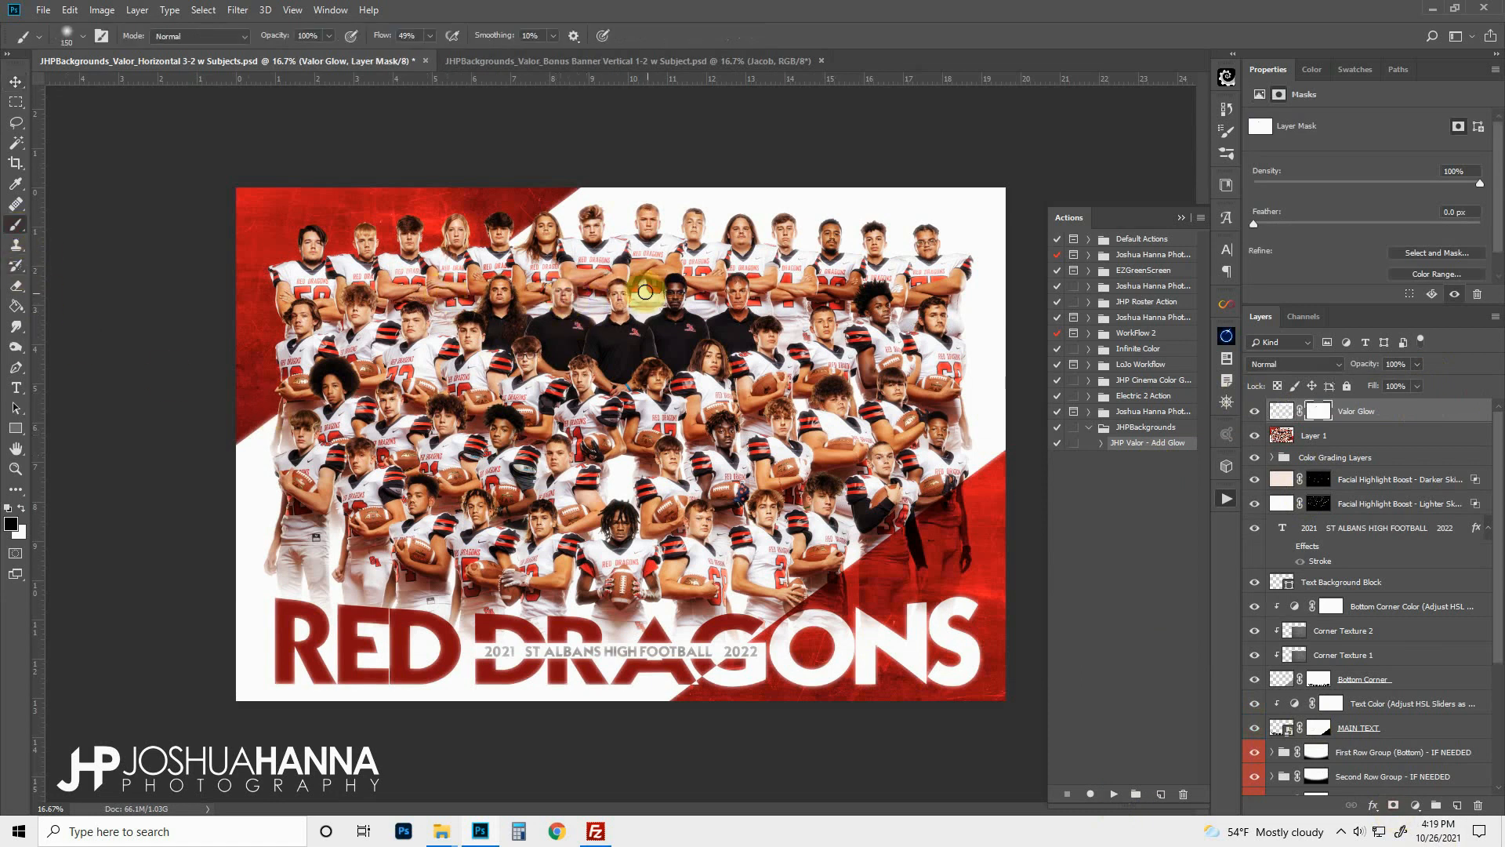
mouse_move(621, 292)
left_mouse_down()
mouse_move(617, 309)
mouse_move(674, 296)
left_mouse_up()
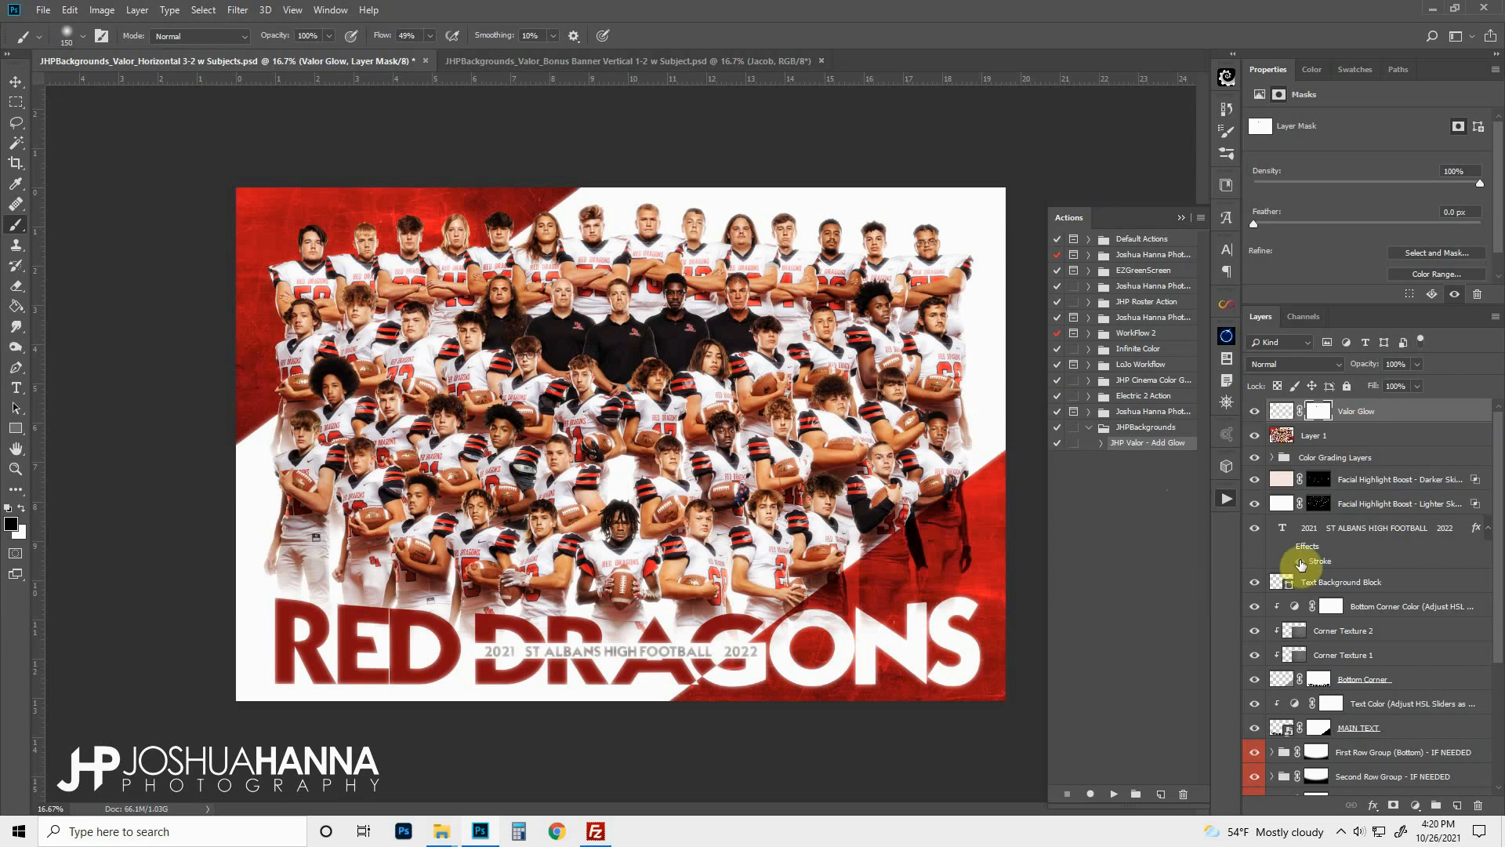
Step: Switch to the vertical bonus banner and check what the inner last-name text layer contributes by toggling its visibility
left_click(1182, 219)
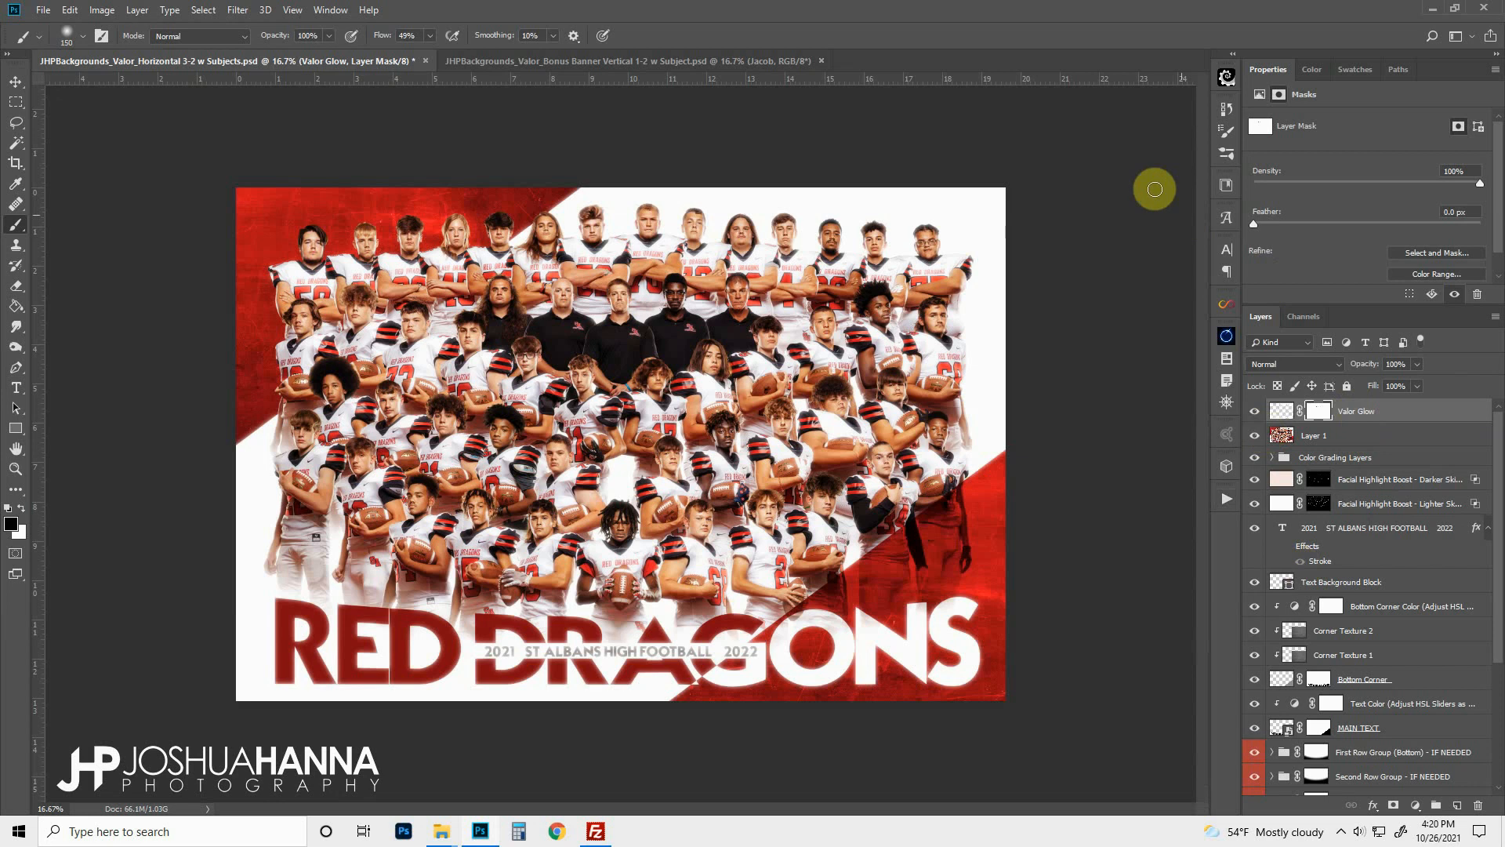
left_click(539, 63)
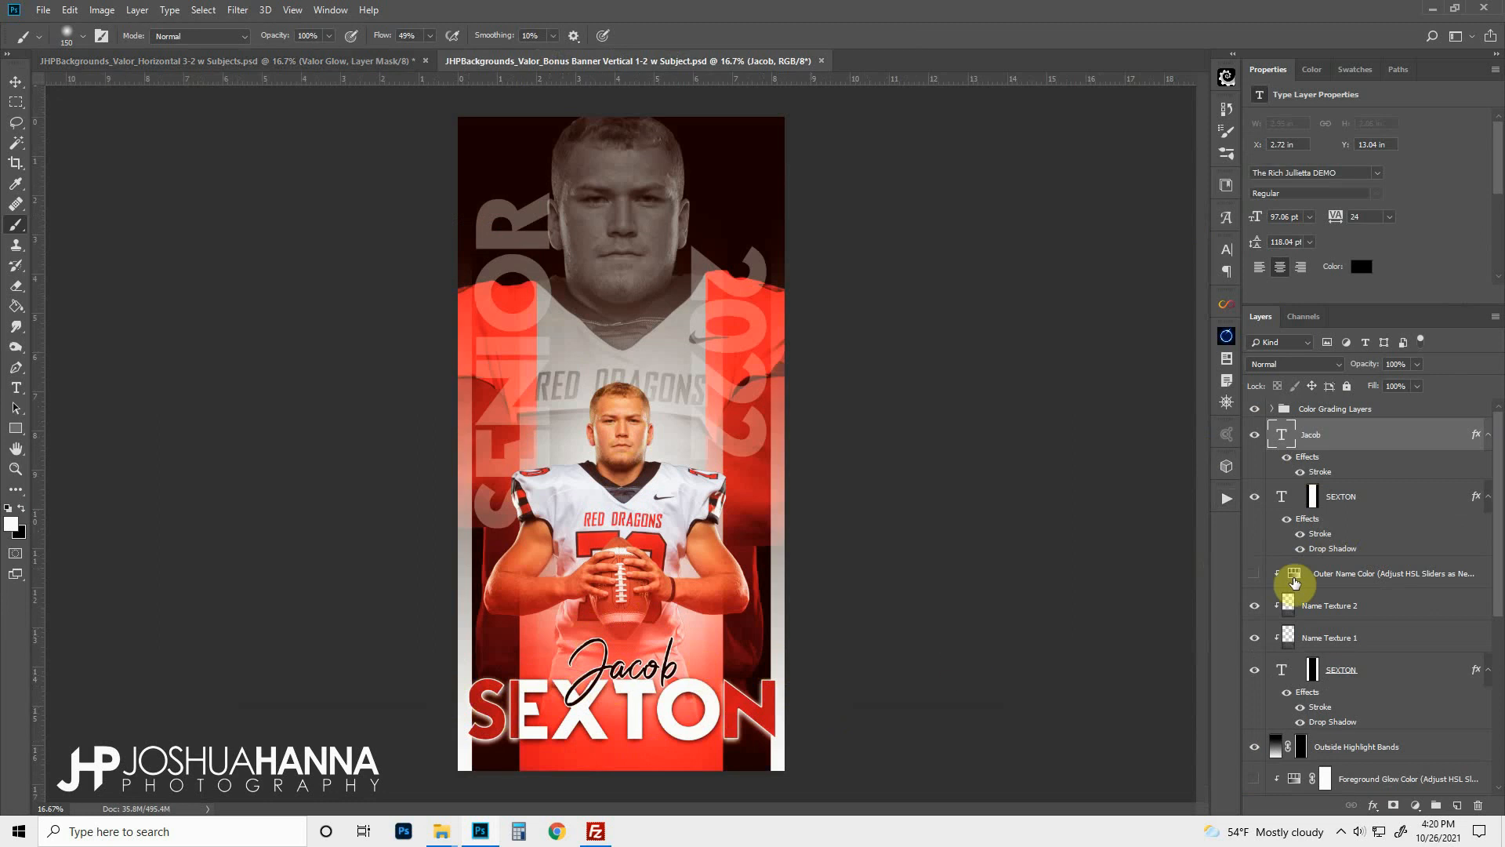
left_click(1368, 499)
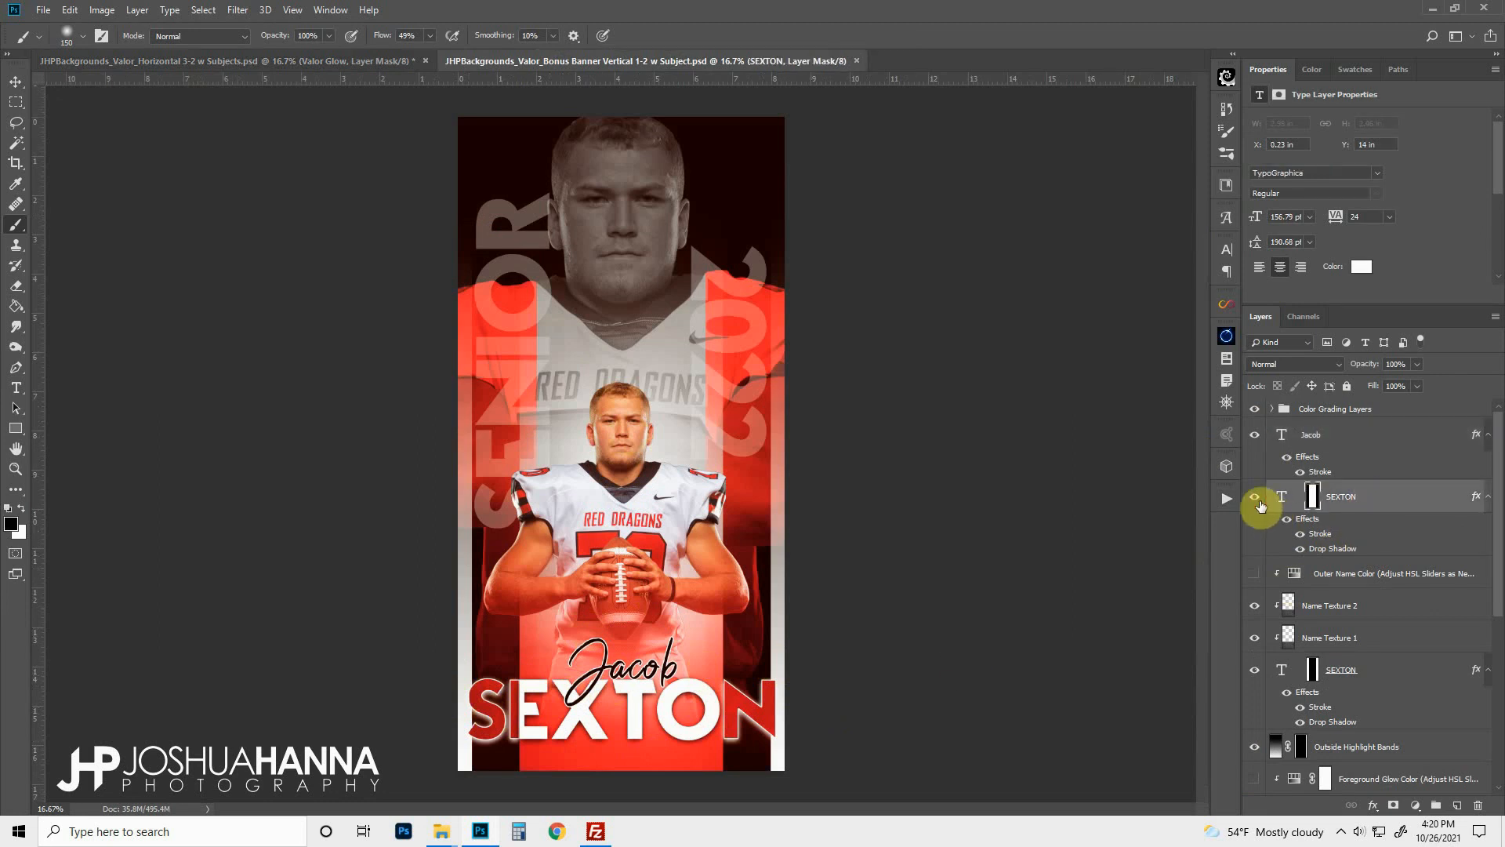
left_click(1257, 502)
left_click(1257, 501)
left_click(1259, 502)
left_click(1258, 502)
Step: Examine the outer last-name text layer below the name textures by hiding and showing it
left_click(1387, 674)
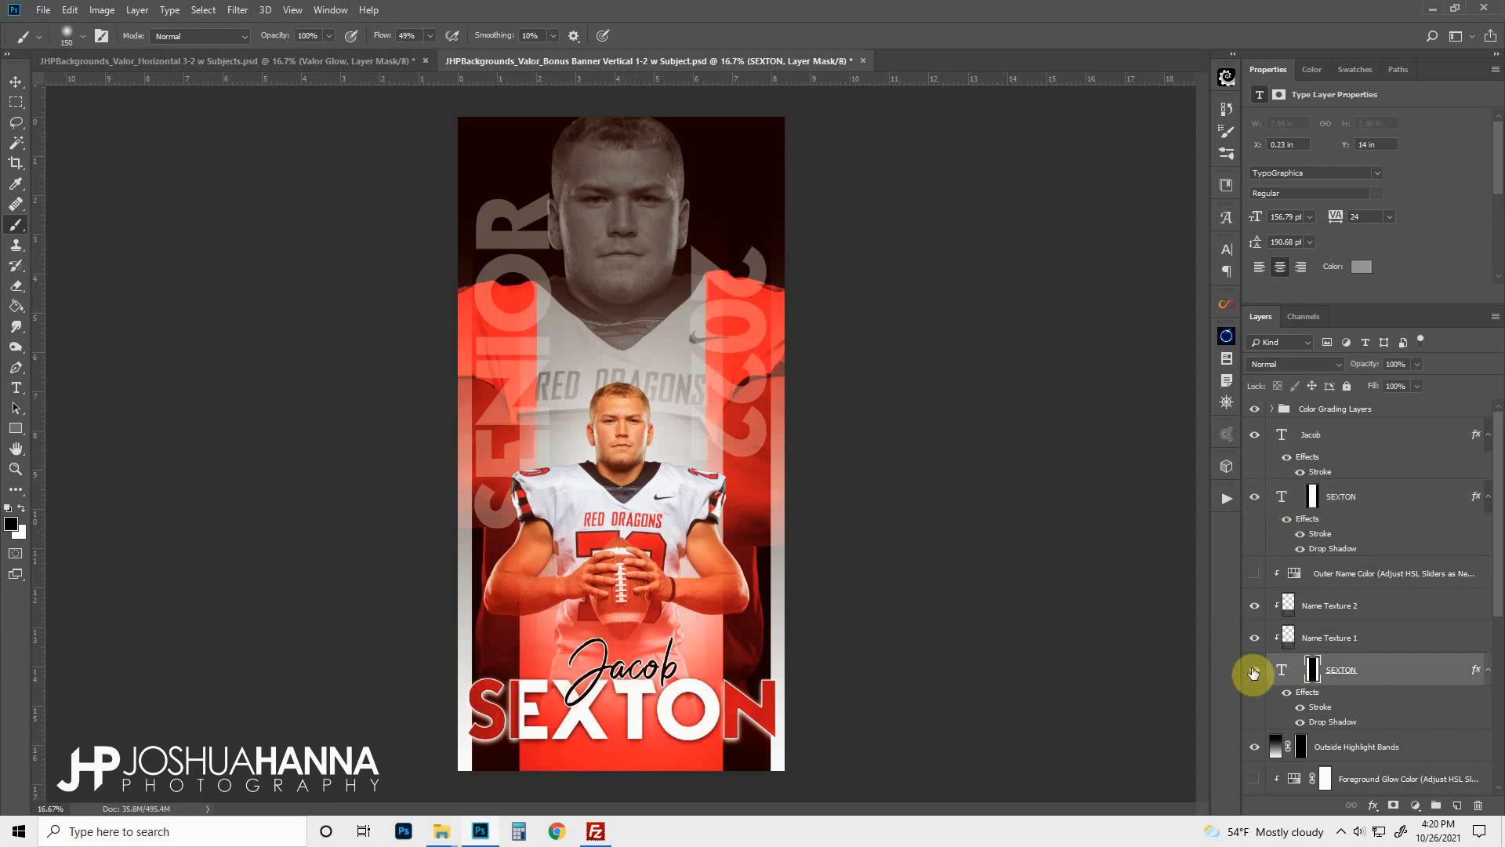
left_click(1253, 672)
left_click(1252, 672)
left_click(1252, 673)
left_click(1252, 673)
left_click(1255, 672)
left_click(1255, 672)
Step: Replace the text of the outer last-name layer with the new athlete's last name
double_click(1280, 669)
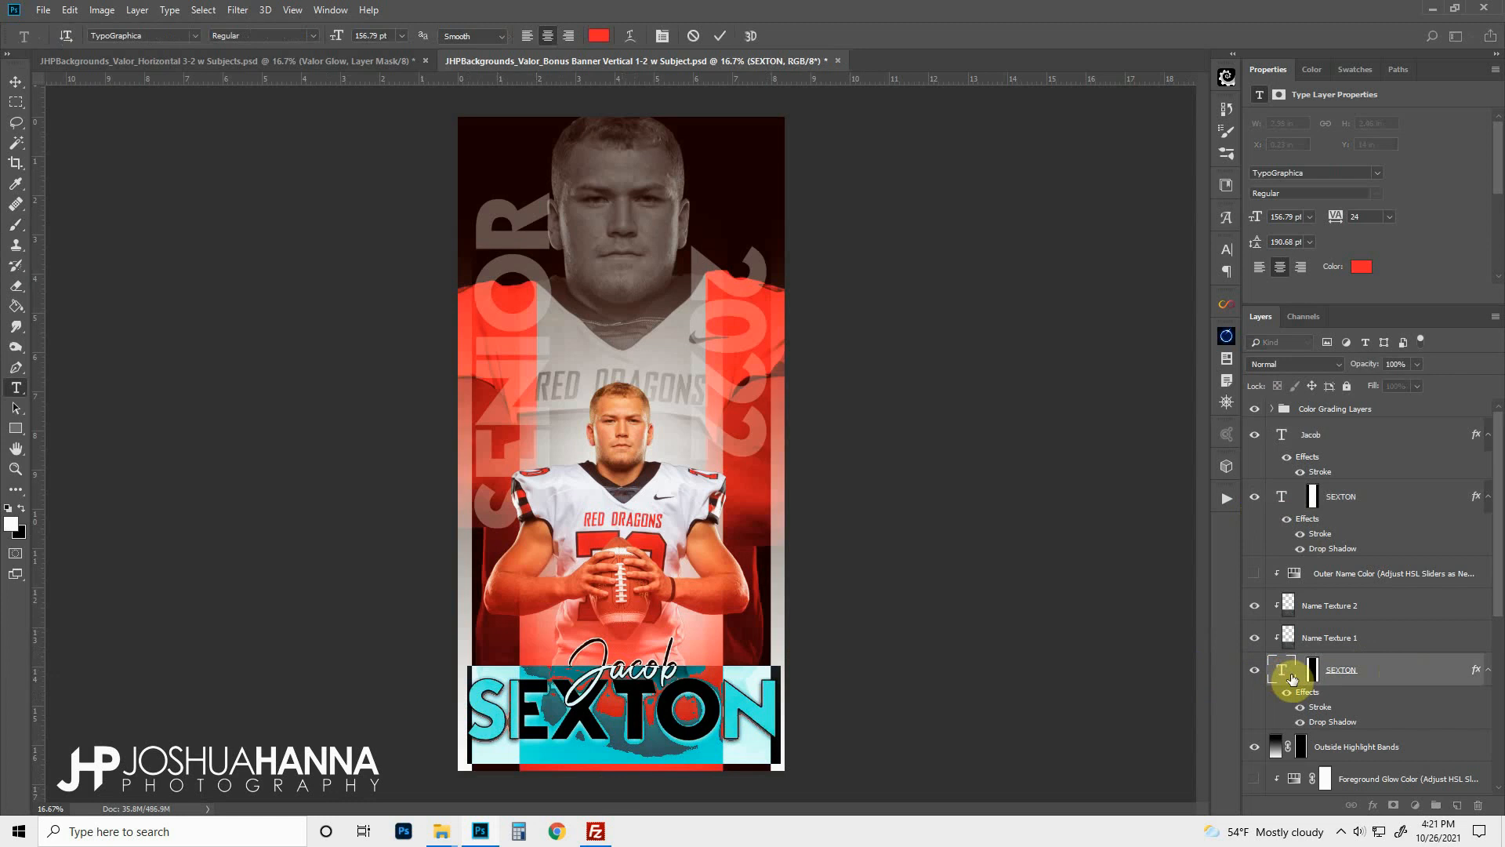
key("BackSpace")
type("MICHAELS")
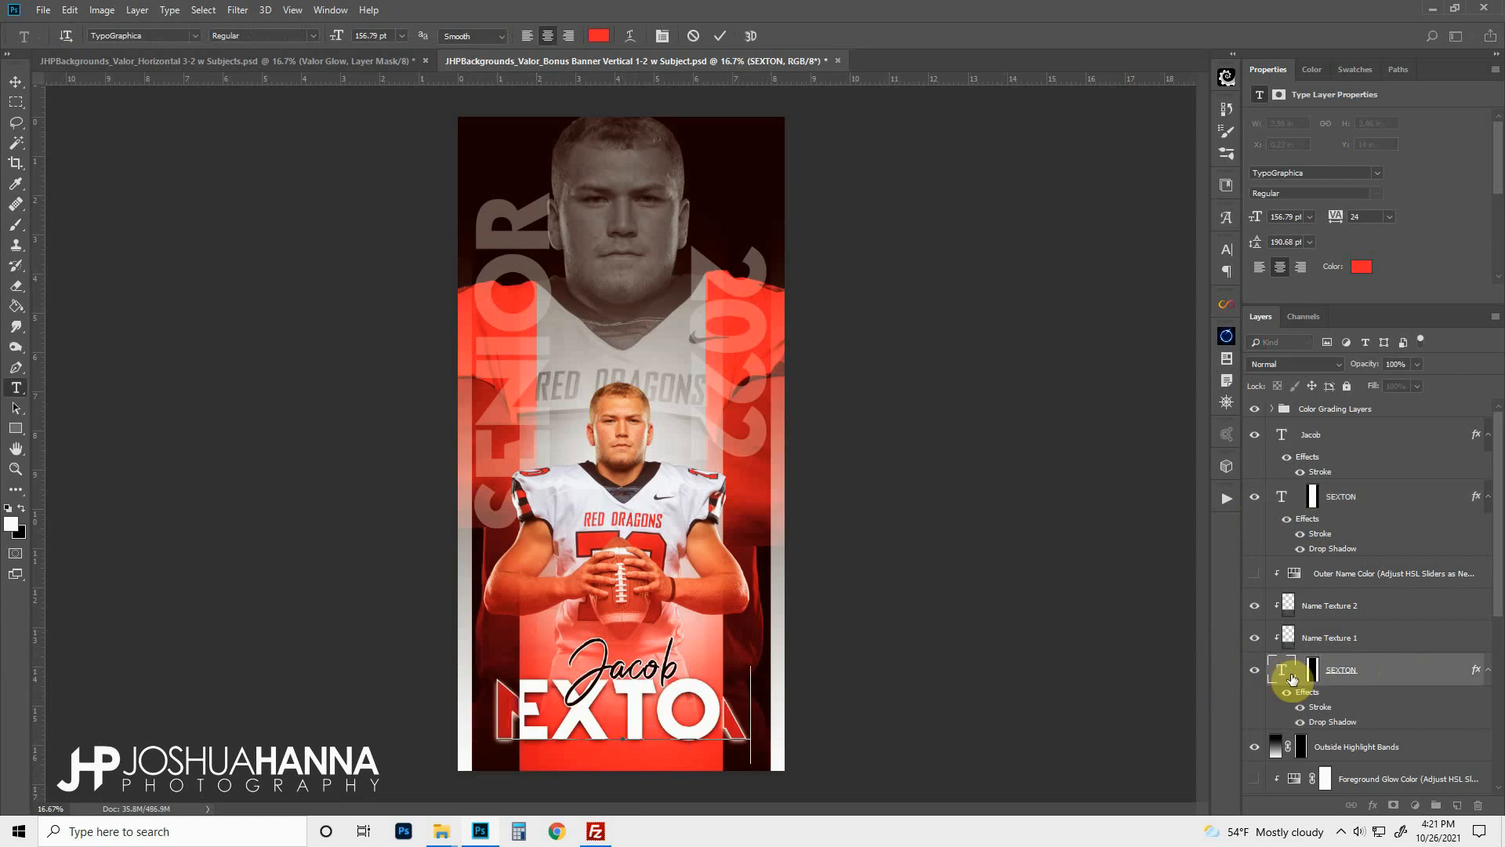
left_click(722, 36)
key("b")
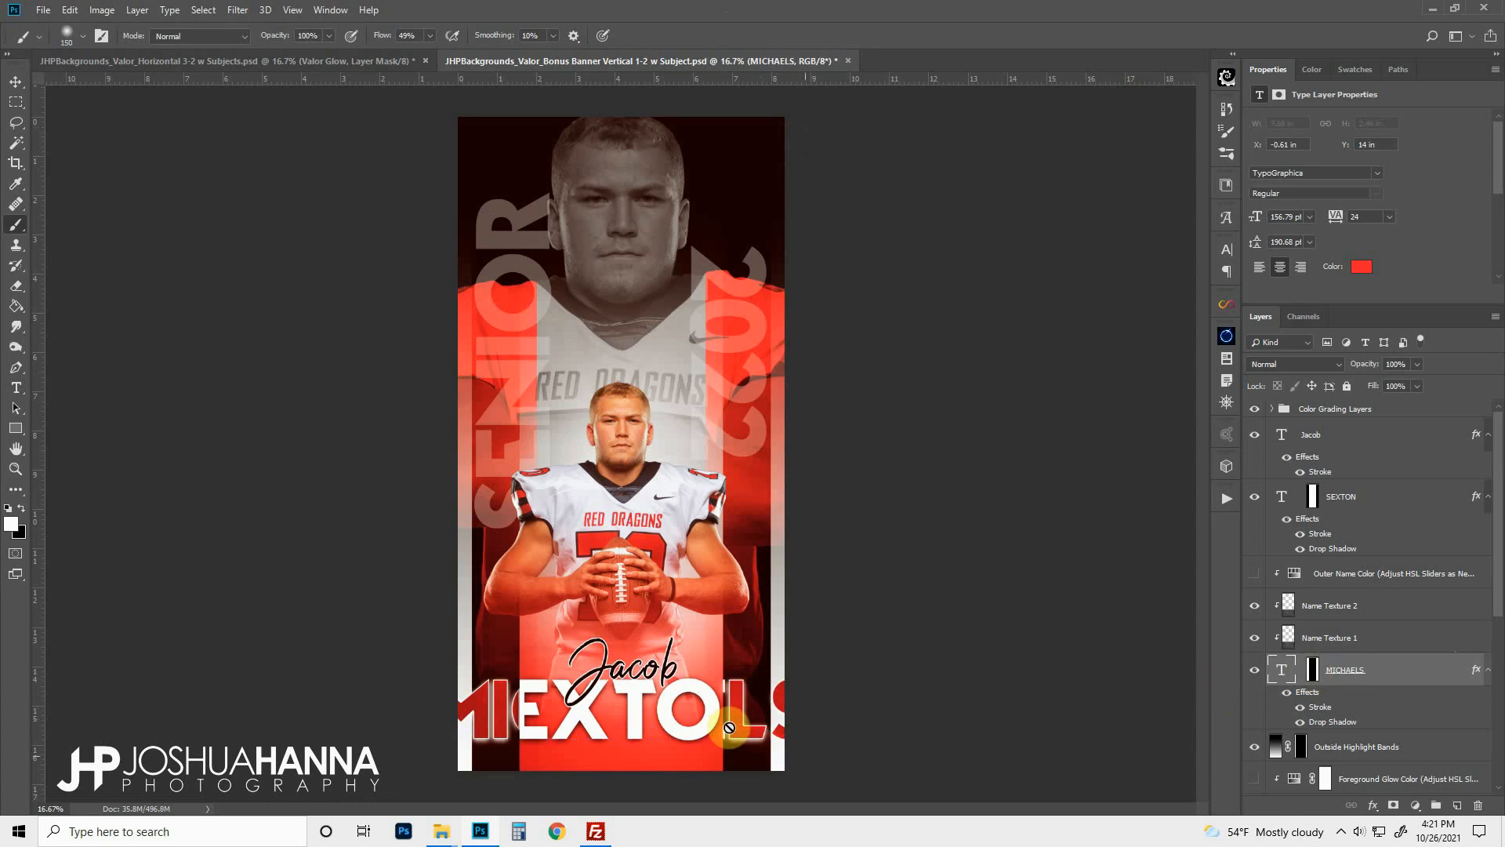
Step: Enter the same new last name in the inner white last-name text layer so both layers match
left_click(1283, 507)
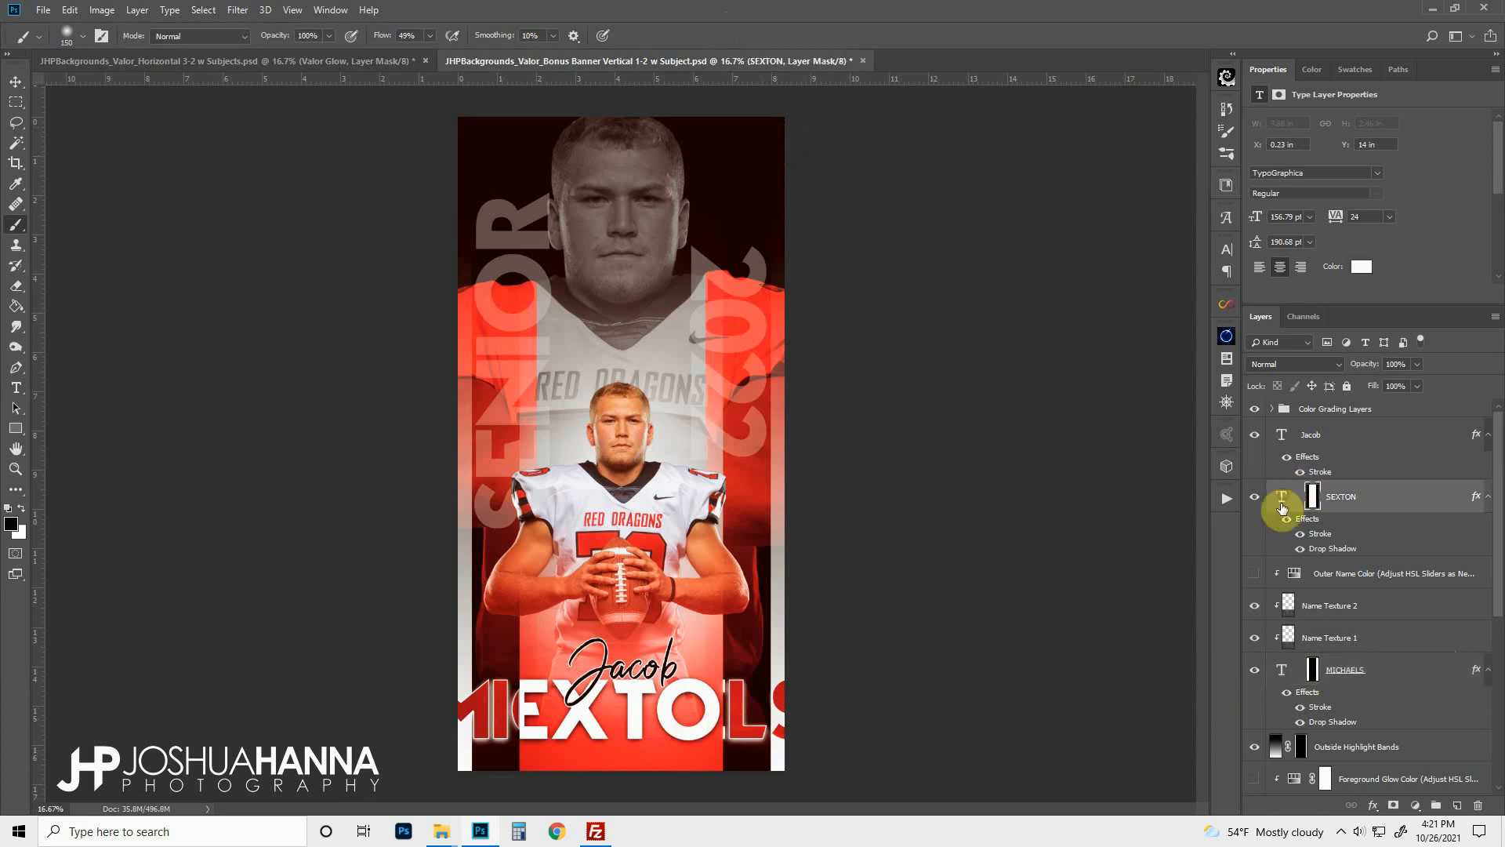
double_click(1282, 498)
type("MI")
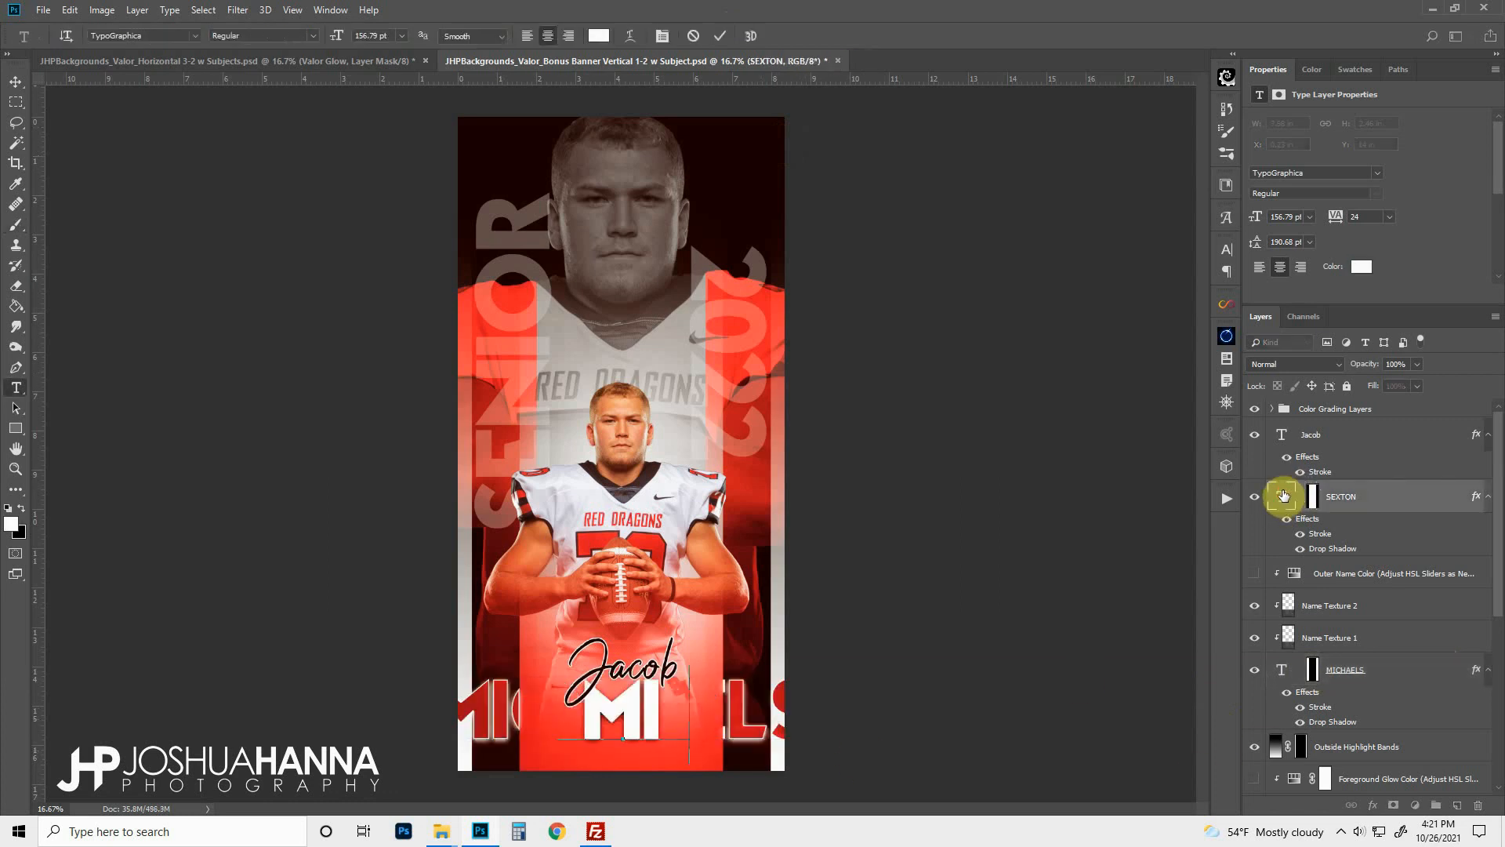
type("CHAELS")
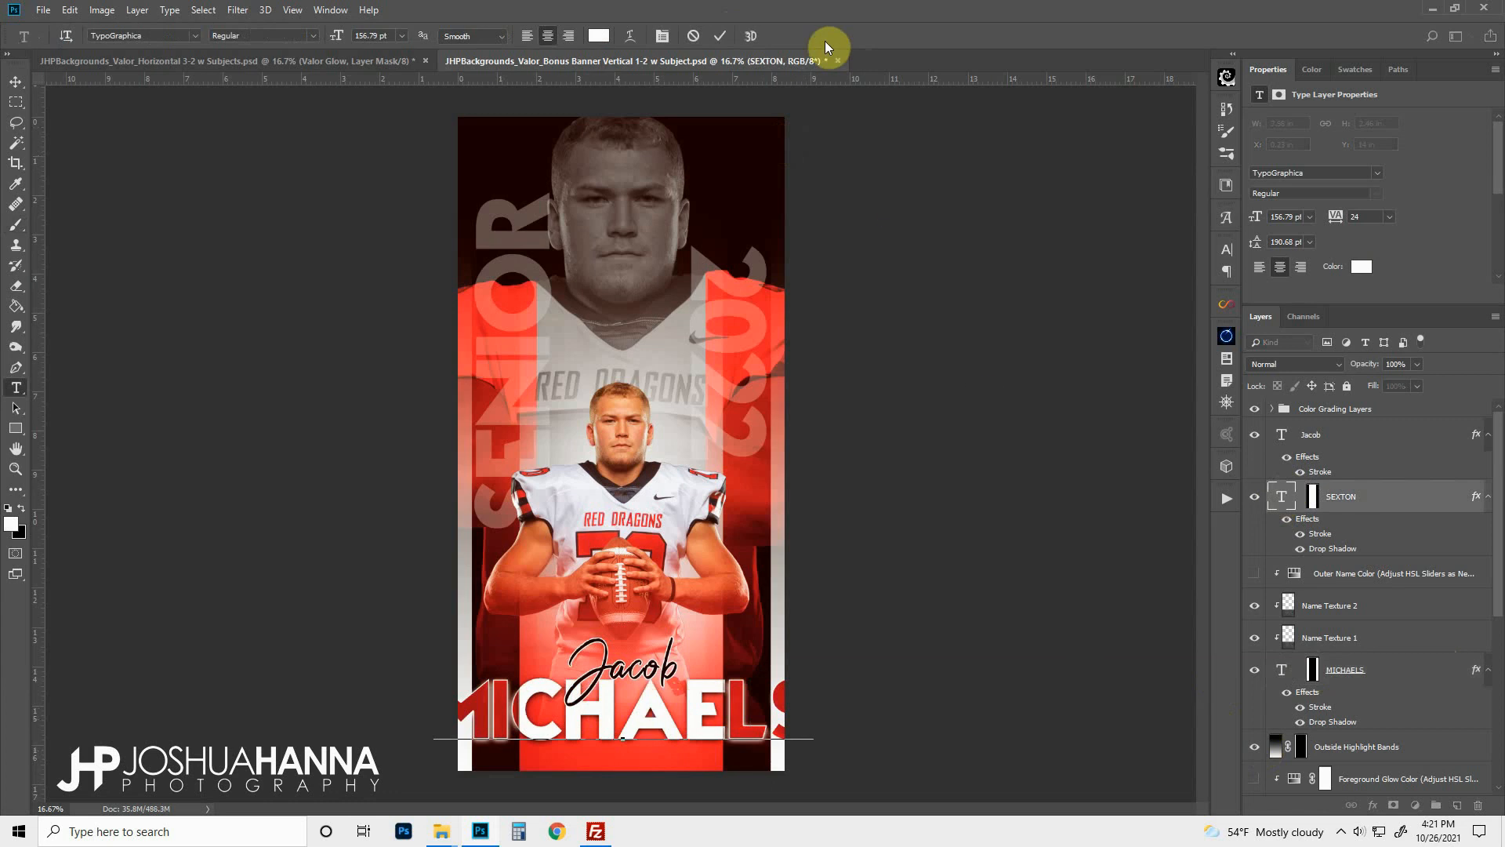
left_click(718, 36)
key("b")
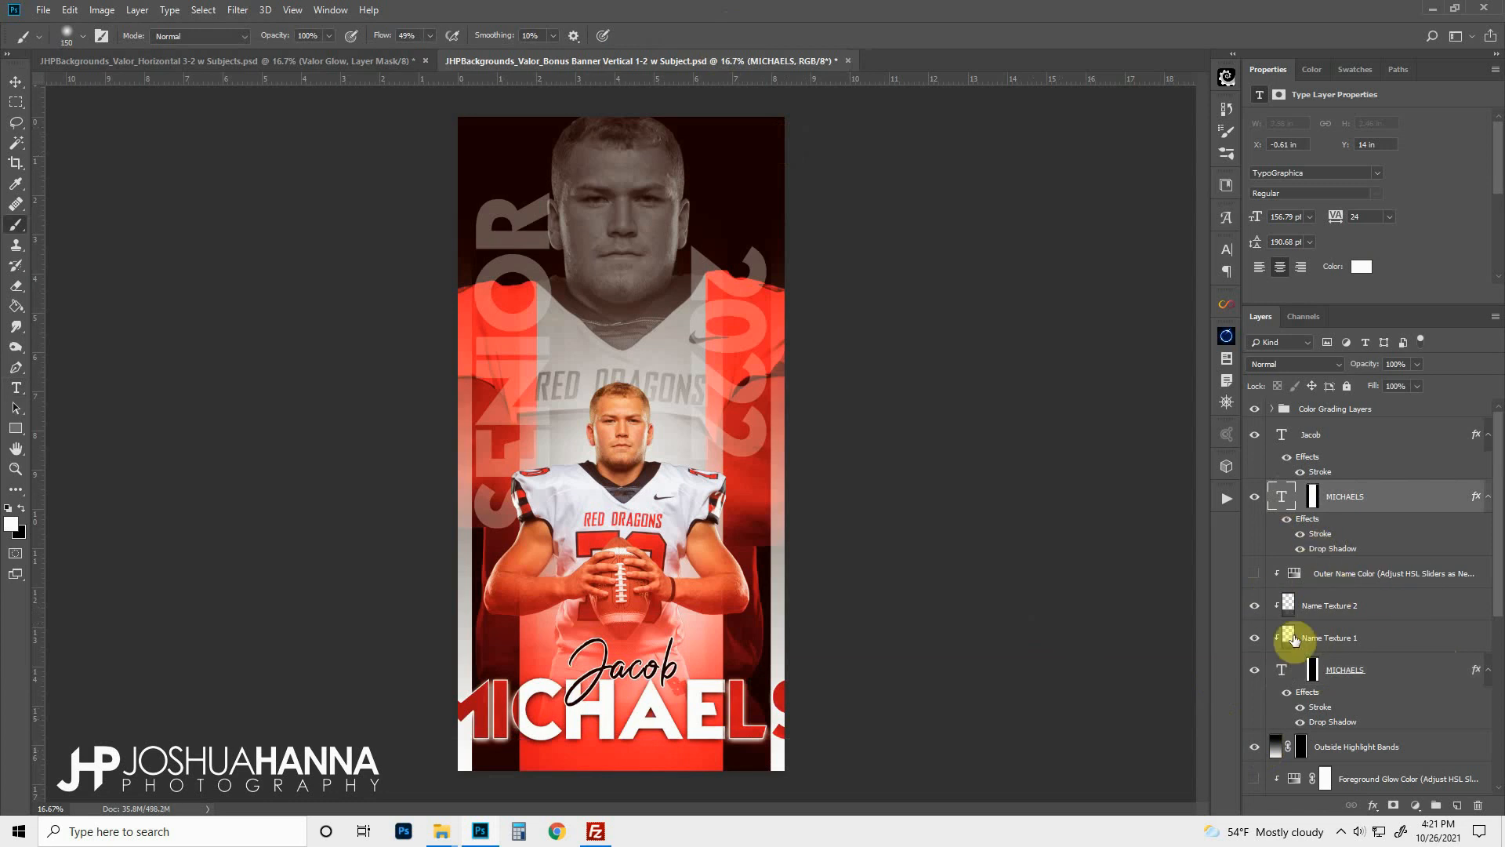
Step: Set the font size of the outer last-name text layer to 130 pt
left_click(1313, 669)
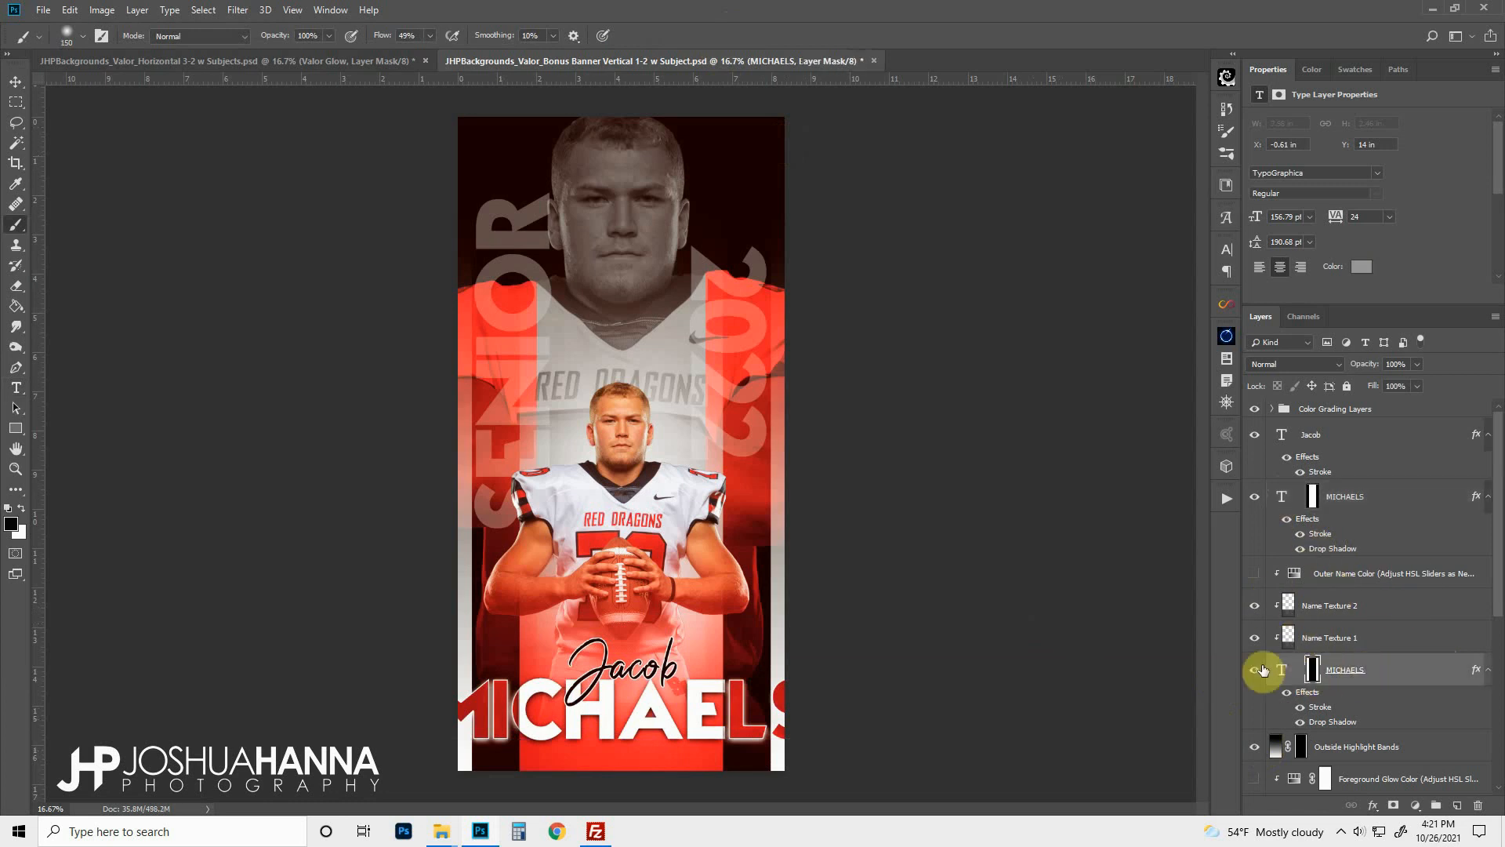
left_click(1256, 671)
left_click(1256, 670)
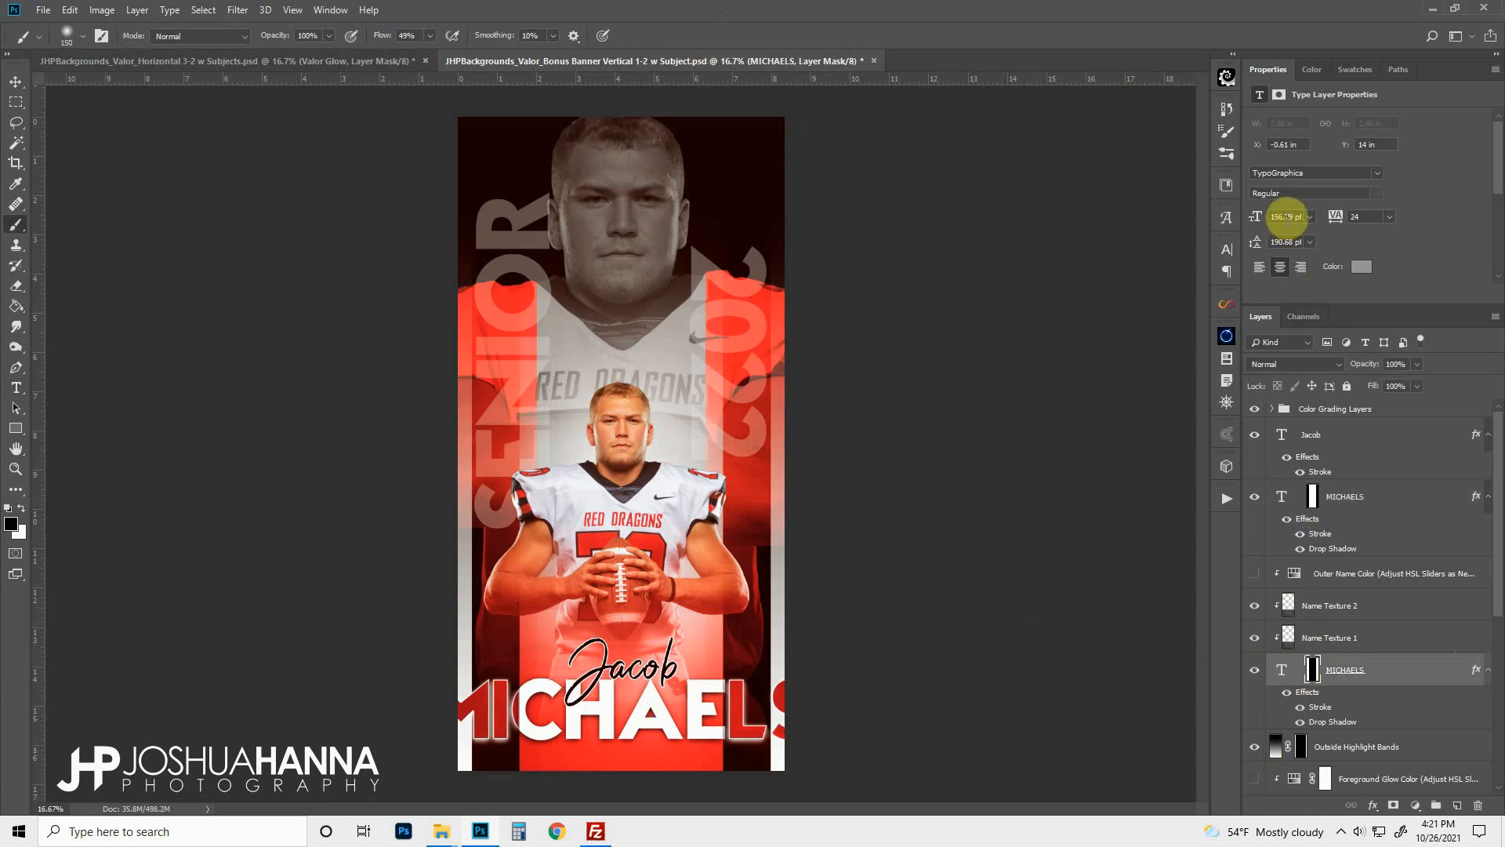
left_click(1285, 217)
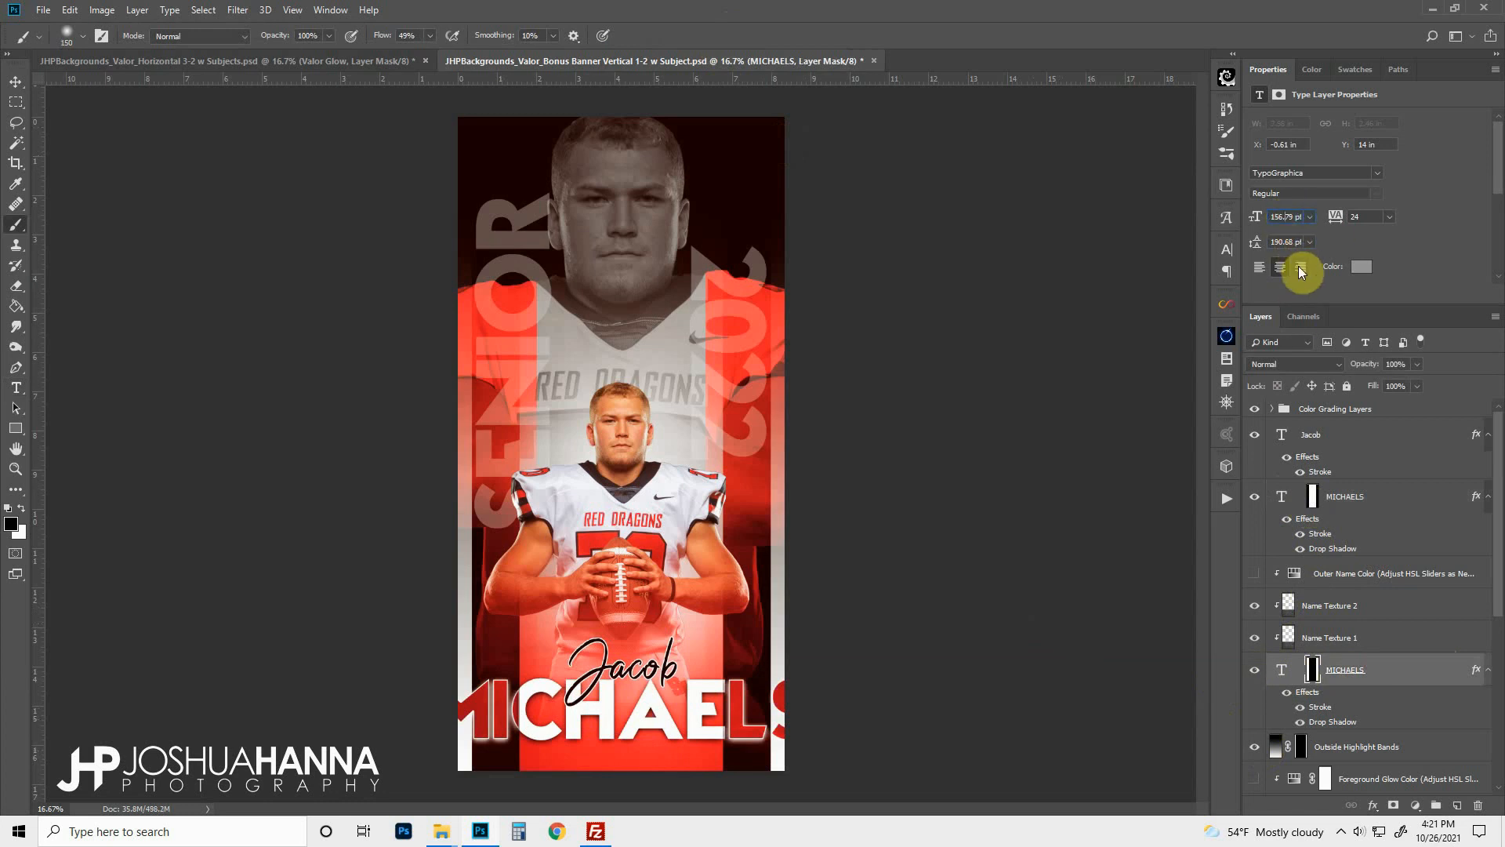
key("ctrl+a")
type("130")
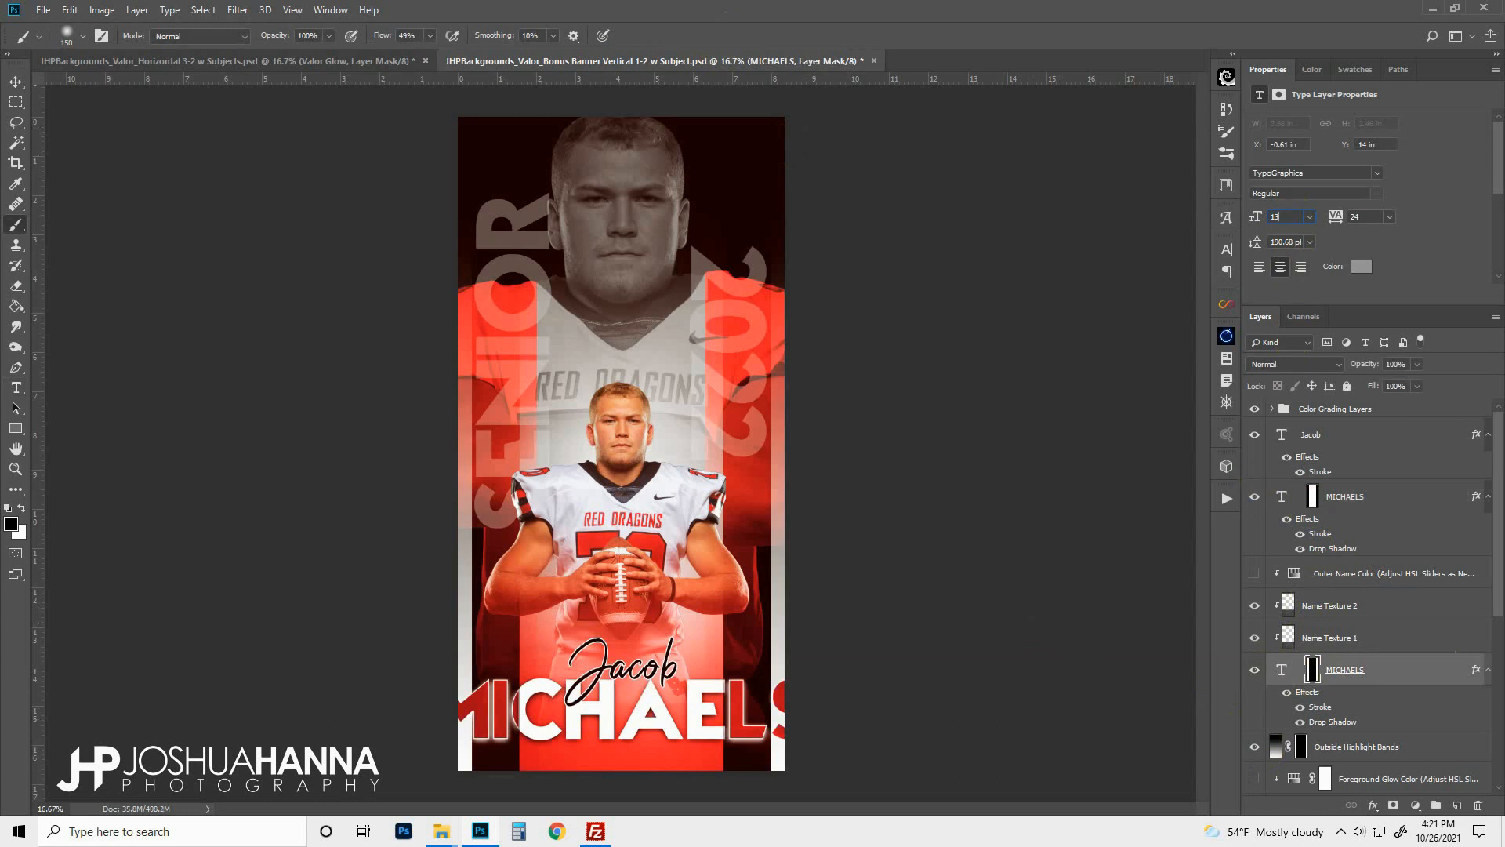
key("Return")
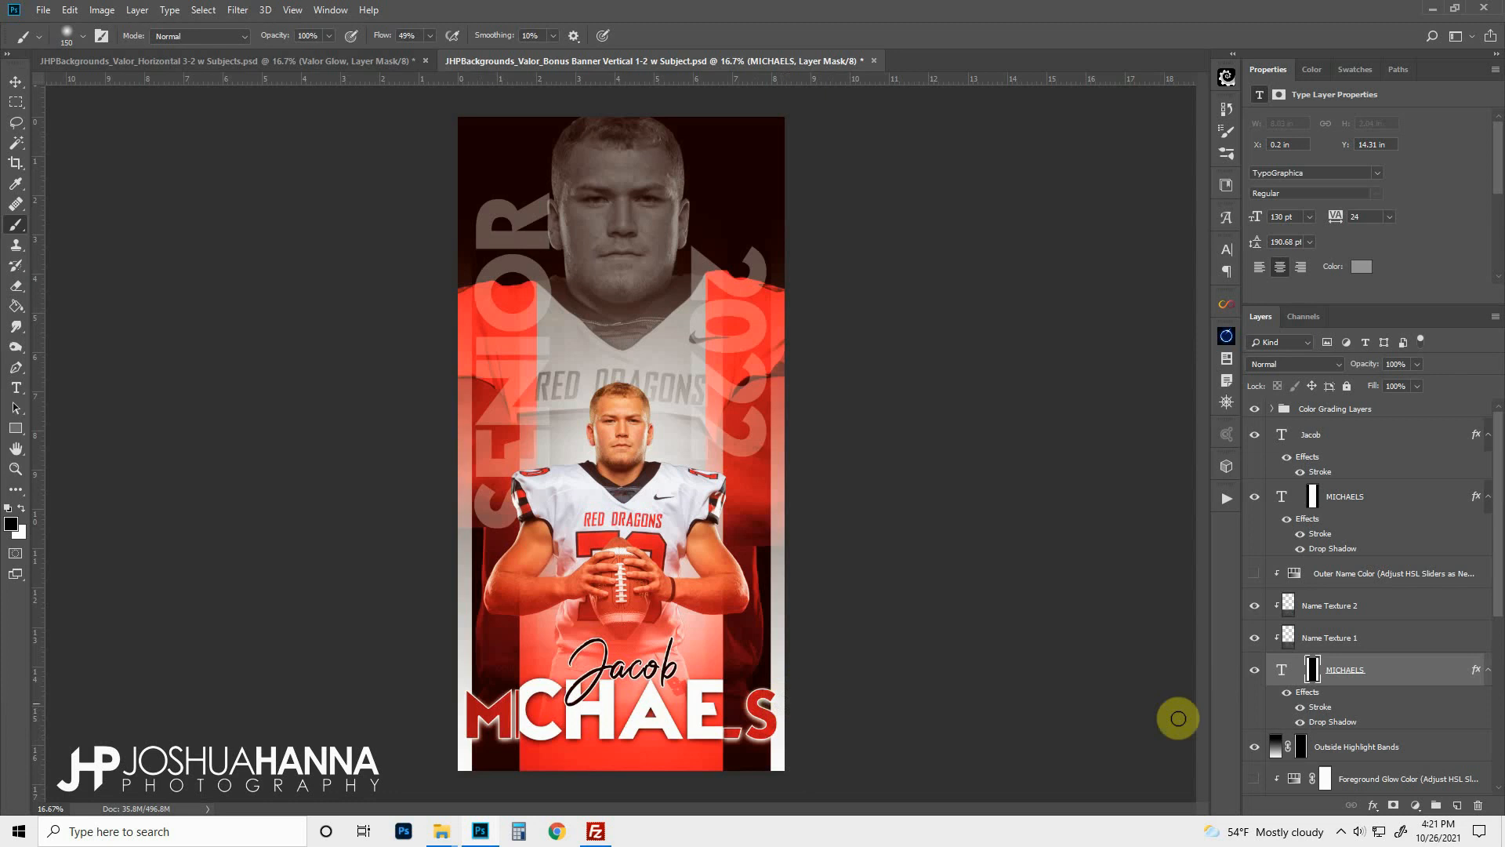
Step: Set the font size of the inner white last-name text layer to 130 pt
left_click(1289, 499)
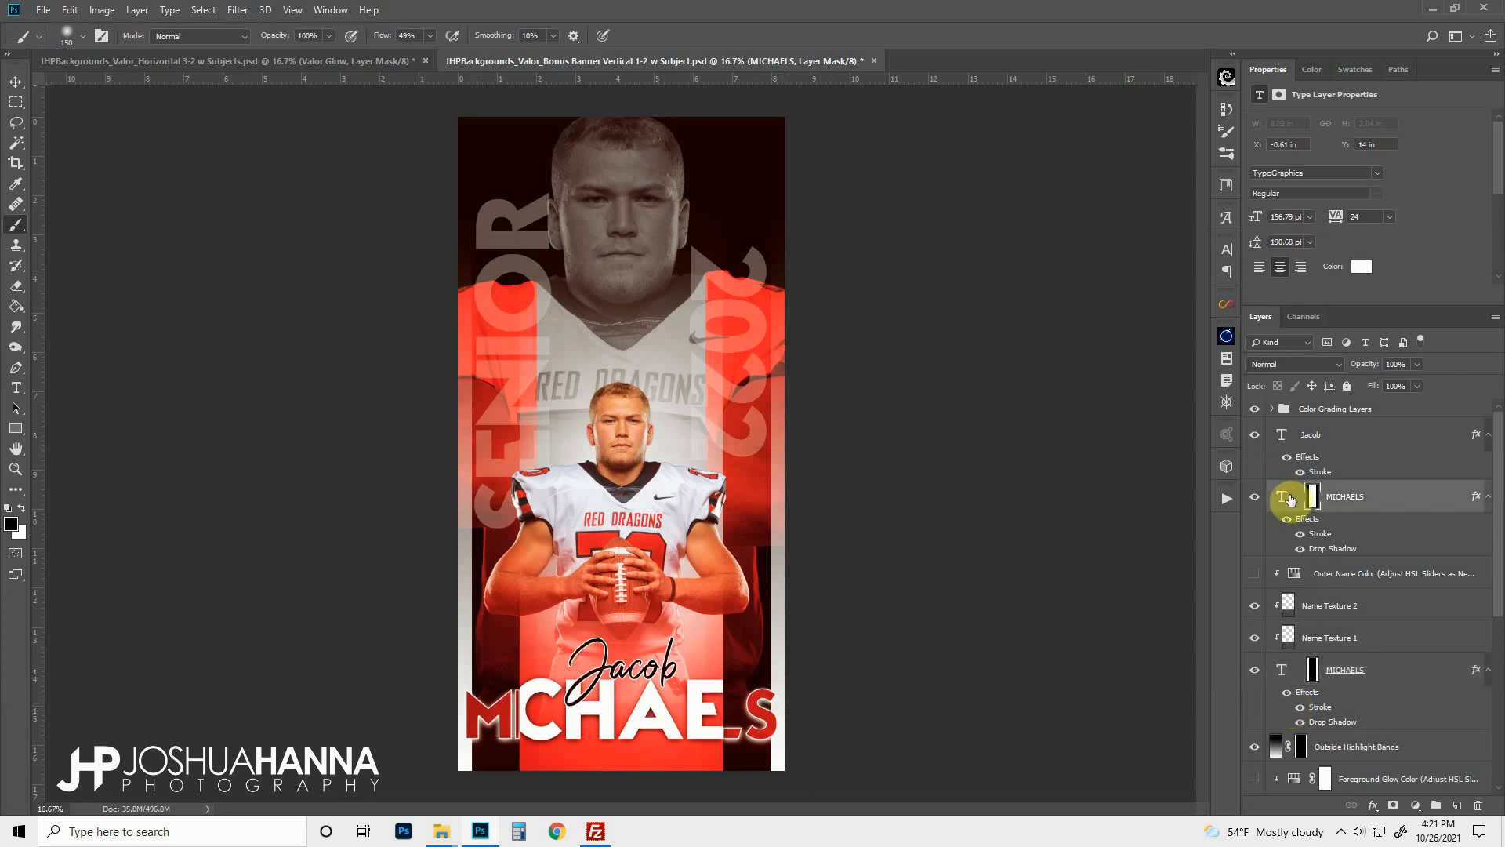
double_click(1285, 220)
type("130")
key("Return")
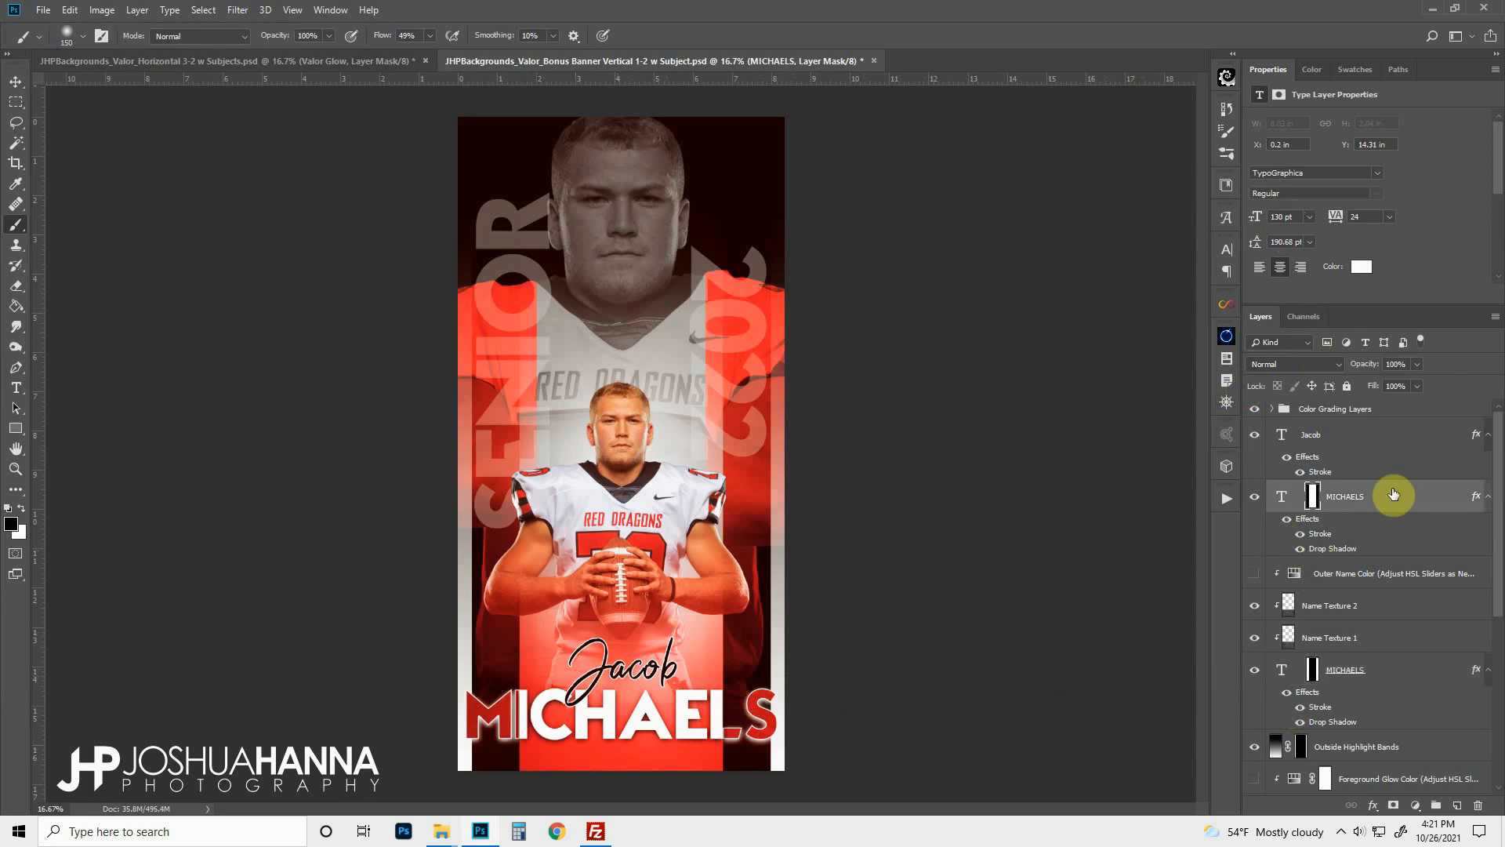
Step: Move the script first-name text layer straight down to Y 13.3 in, closer to the last name
left_click(1289, 439)
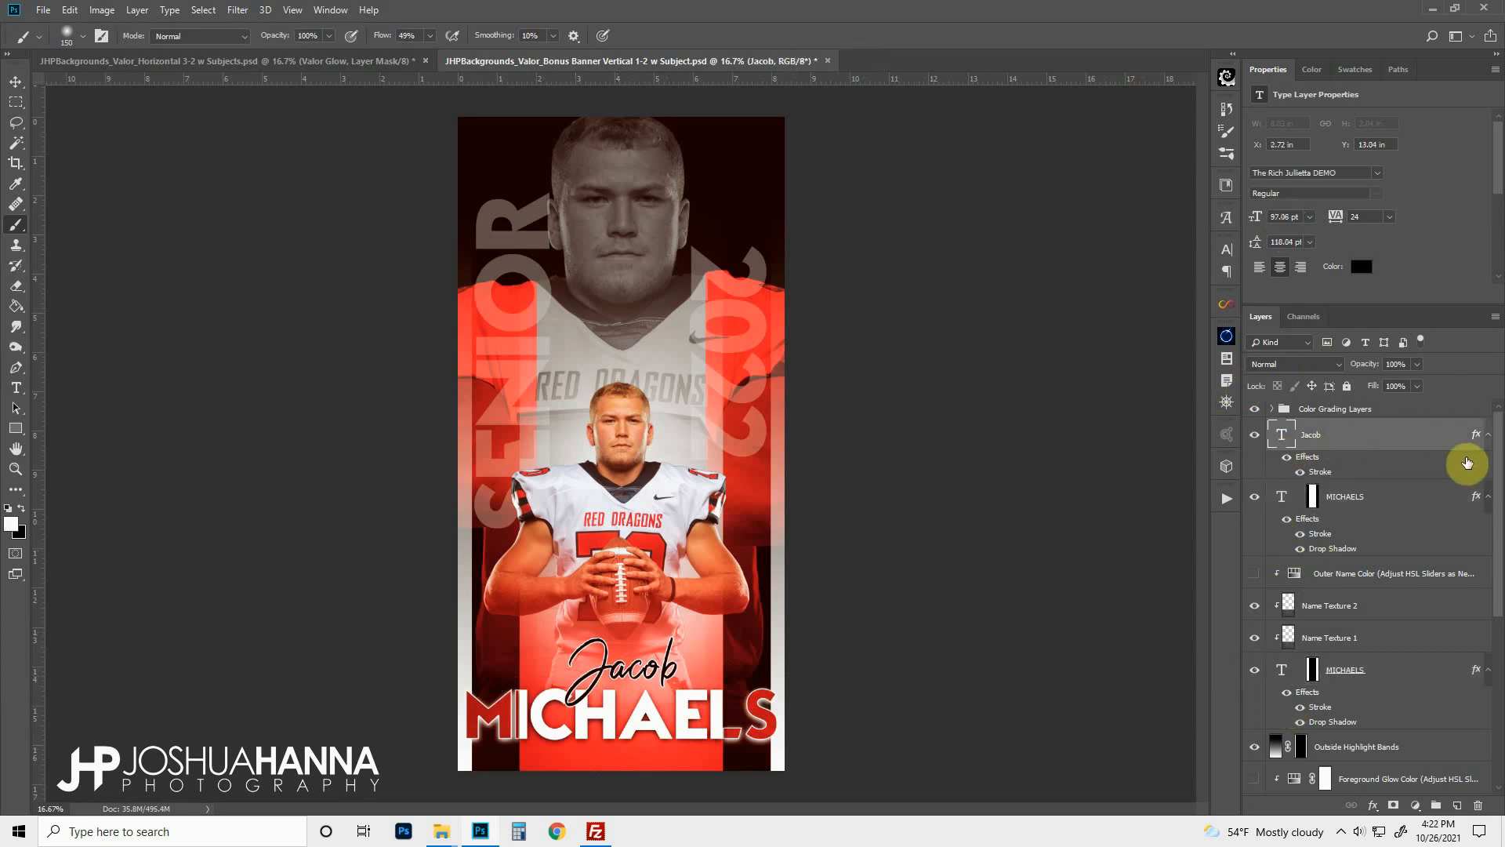
key("v")
key("shift+Down")
key("shift+Down")
key("shift+Down")
key("shift+Down")
key("shift+Down")
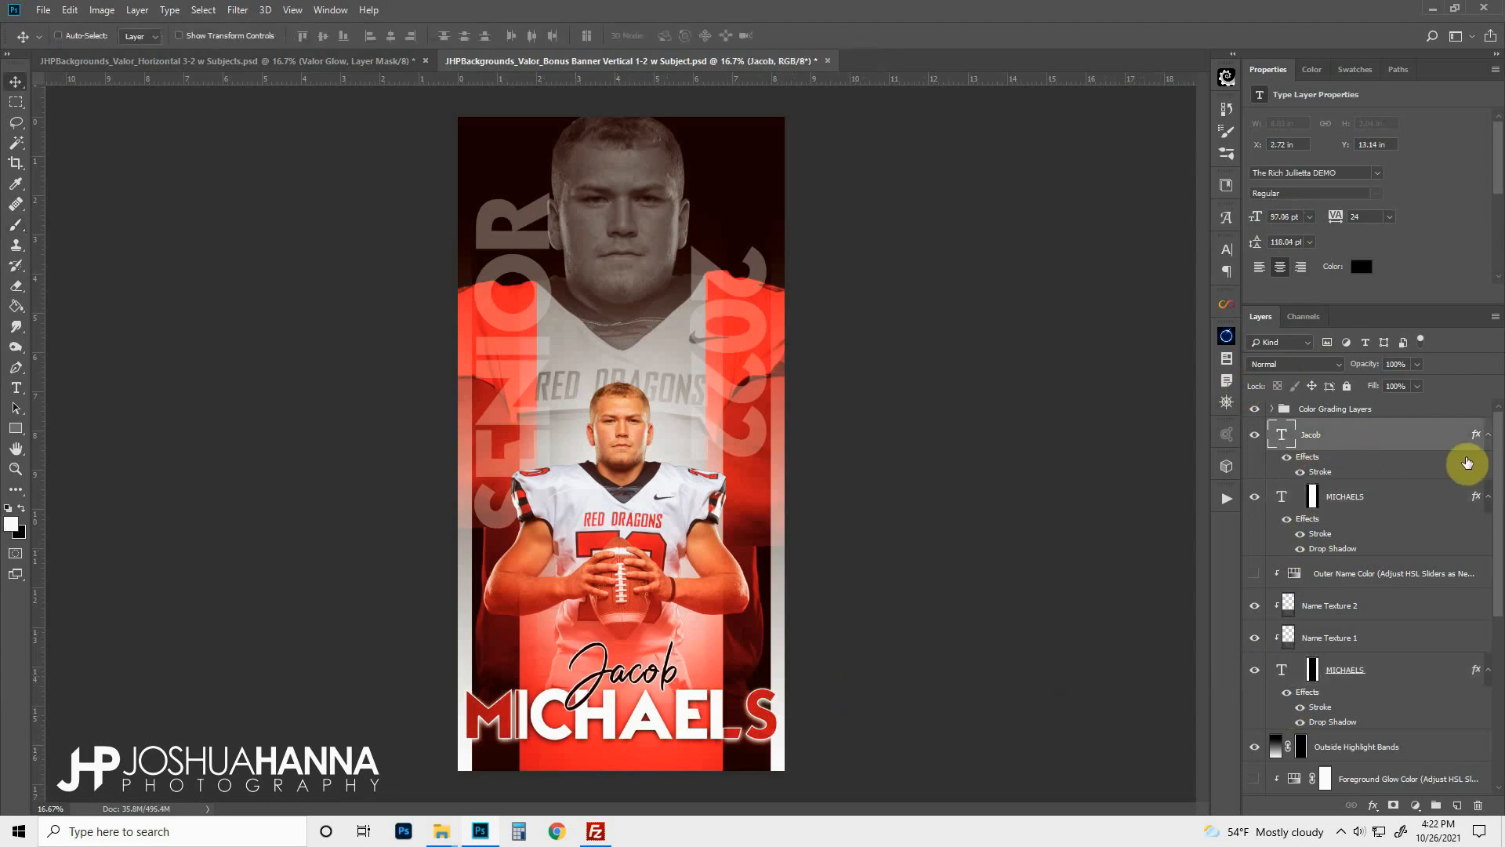
key("shift+Down")
key("shift+Down")
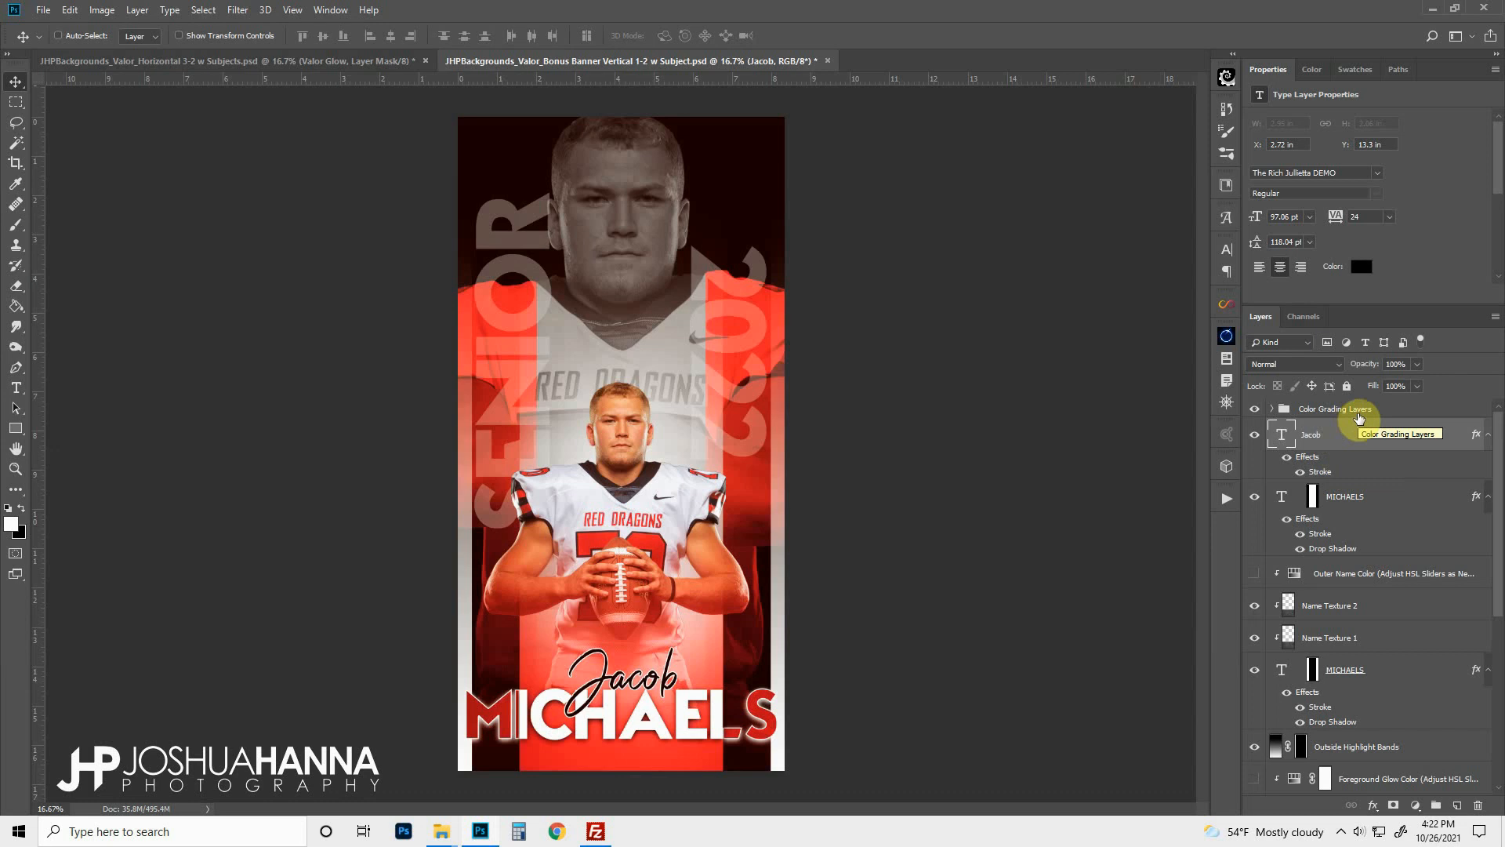
left_click(1358, 418)
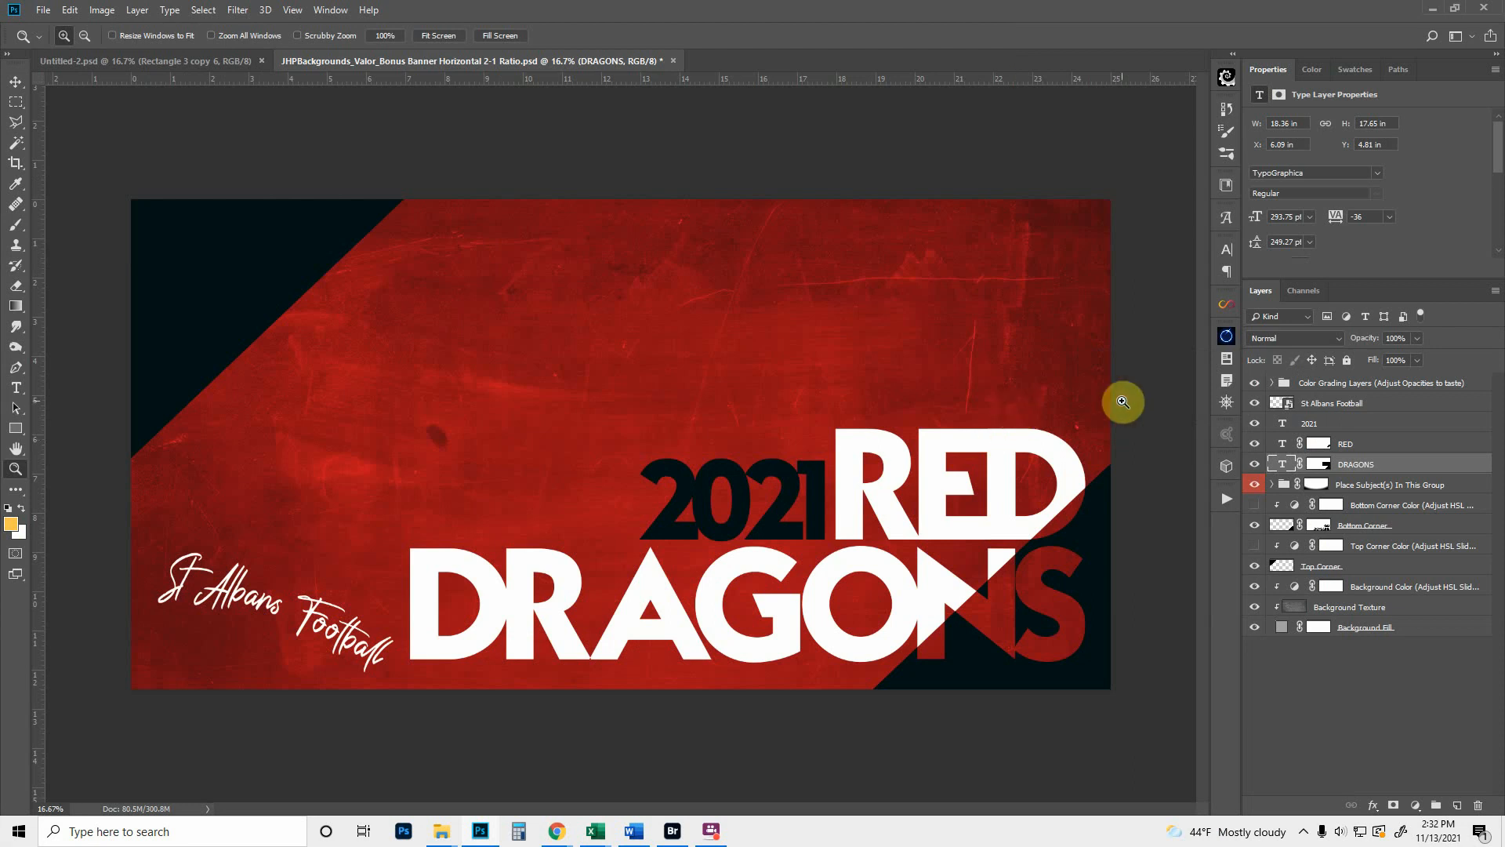
Step: In the horizontal 2-1 bonus banner, hide the 2021 layer and check the RED and DRAGONS layers by toggling their visibility
left_click(1255, 424)
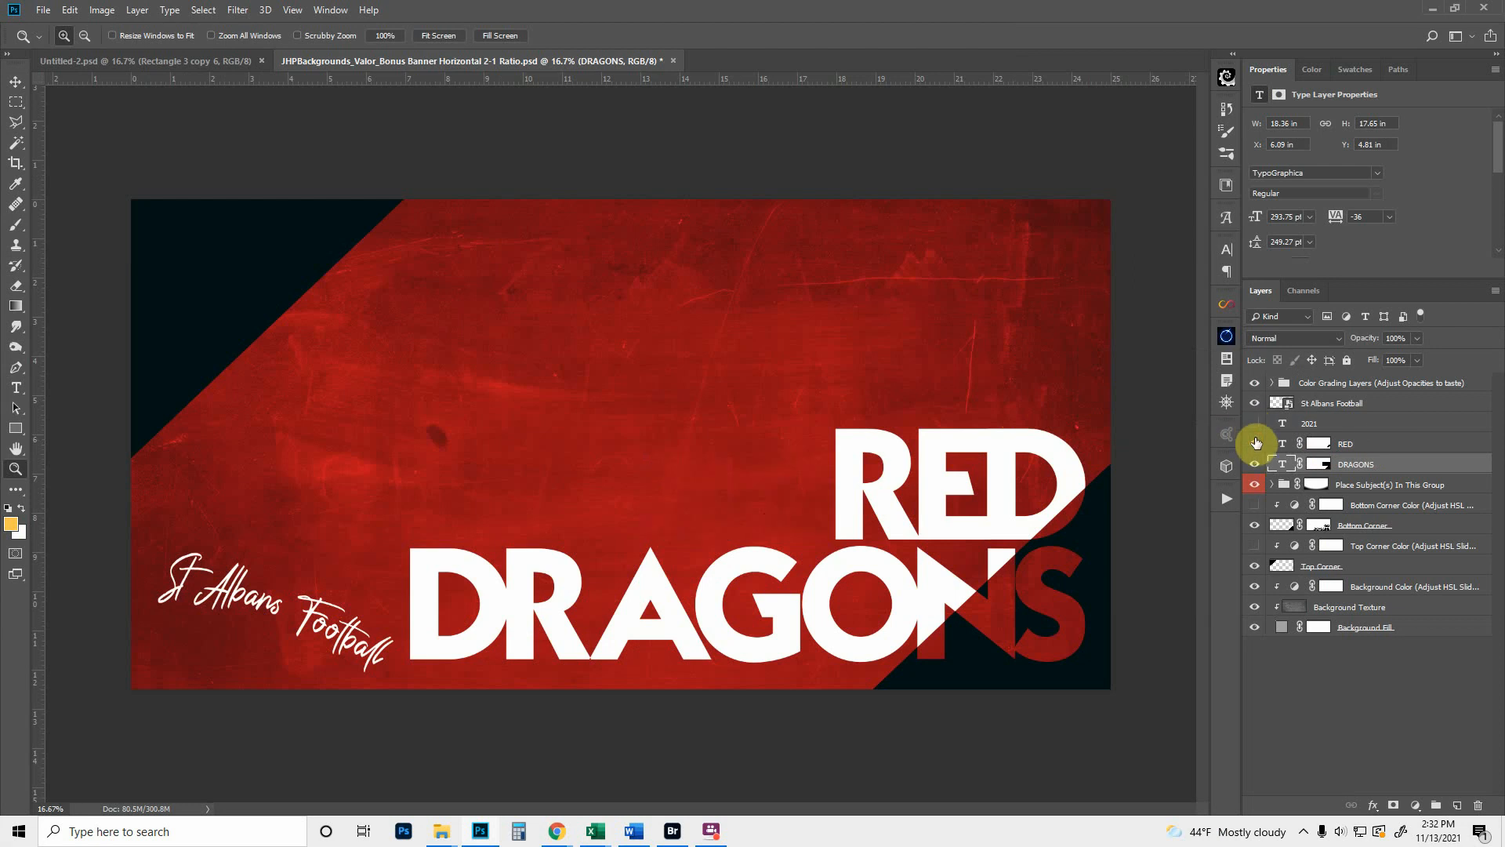
left_click(1255, 444)
left_click(1255, 464)
left_click(1256, 464)
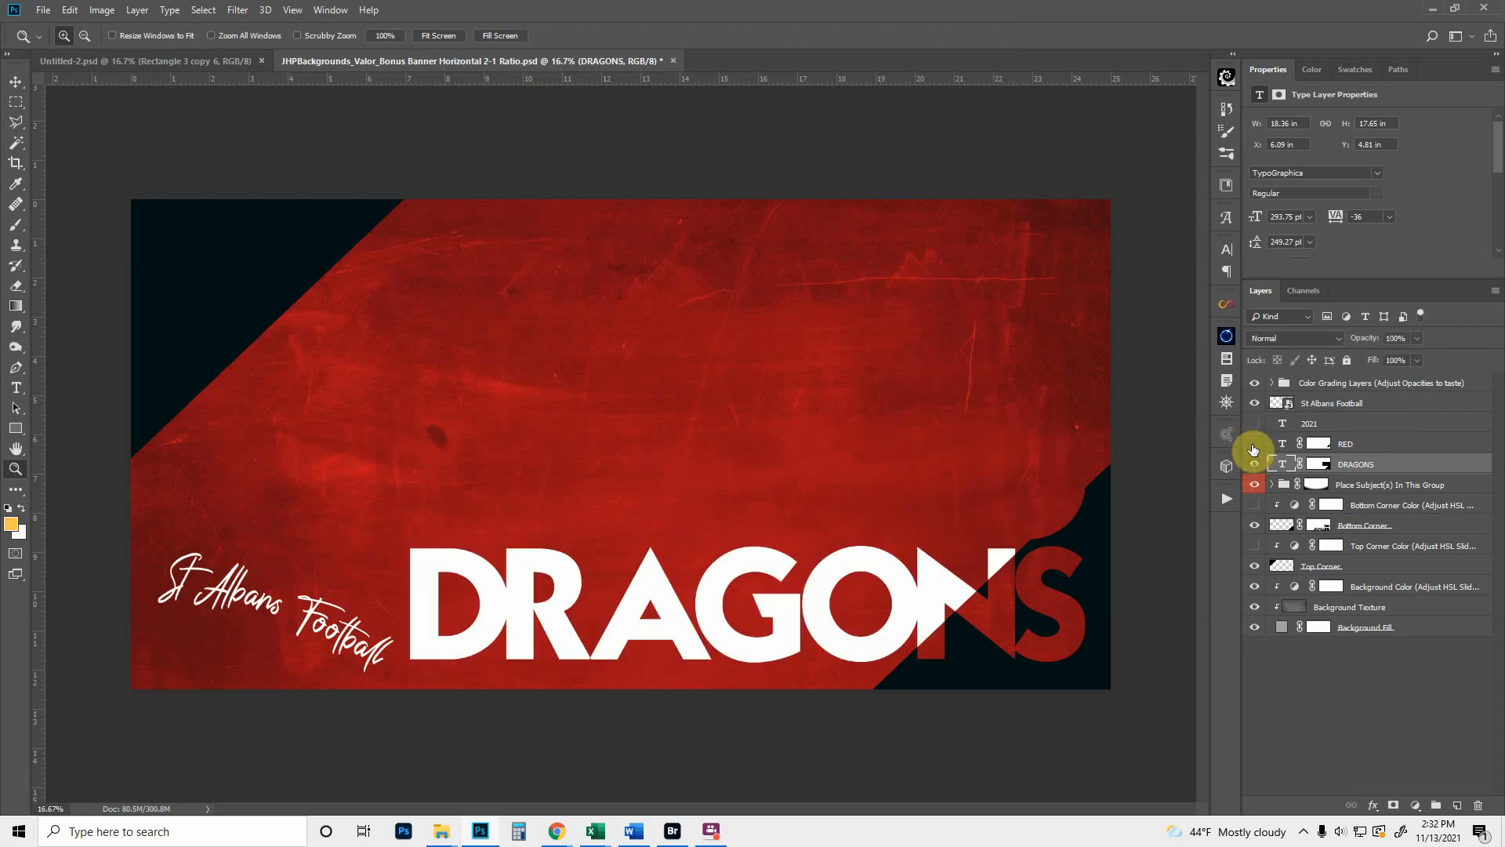
left_click(1254, 444)
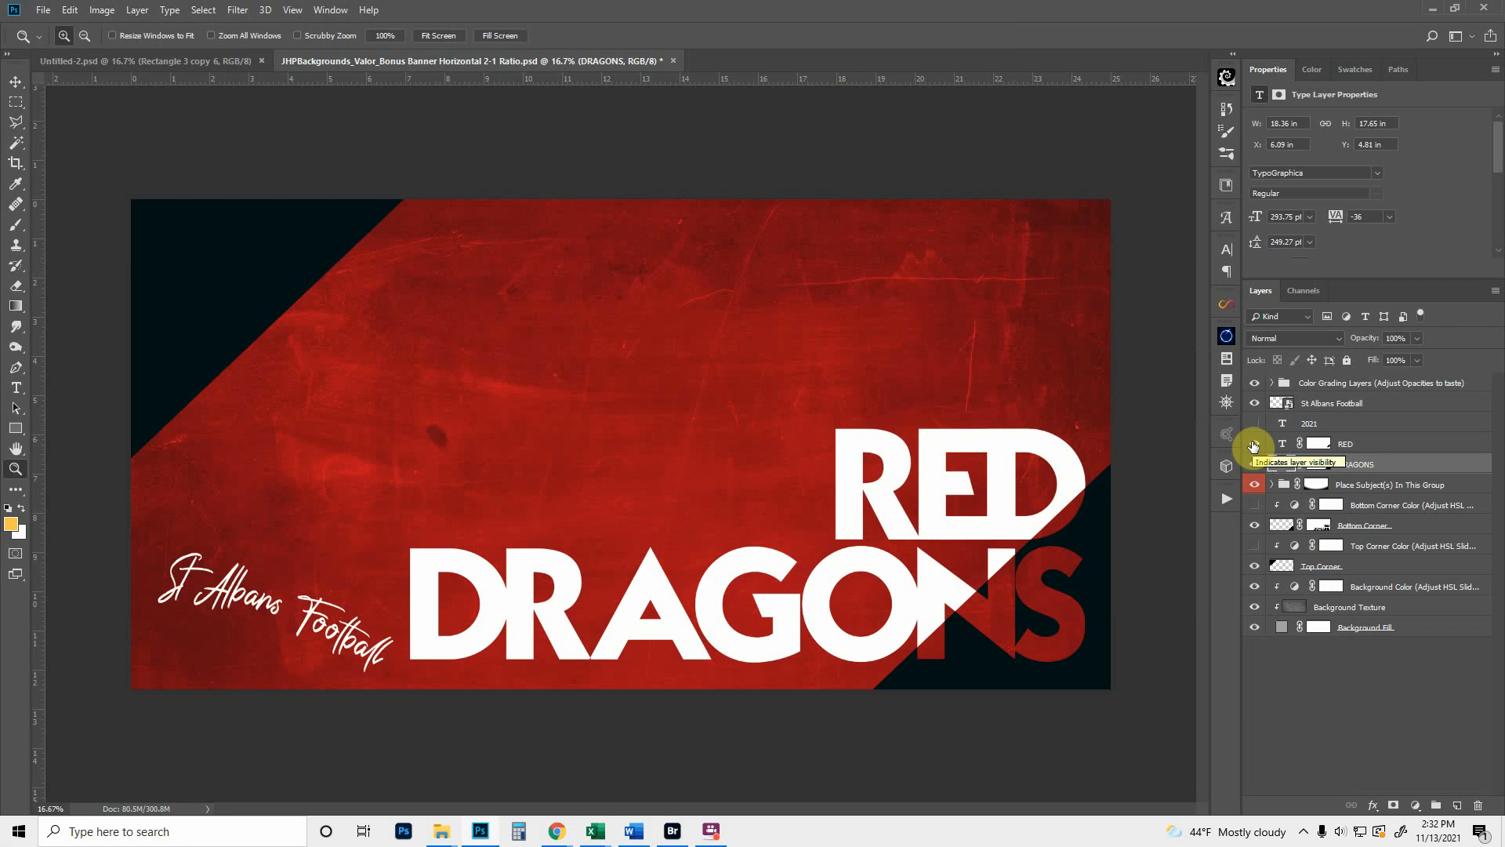
Step: Delete the layer masks from the RED and DRAGONS text layers
left_click(1324, 445)
right_click(1325, 447)
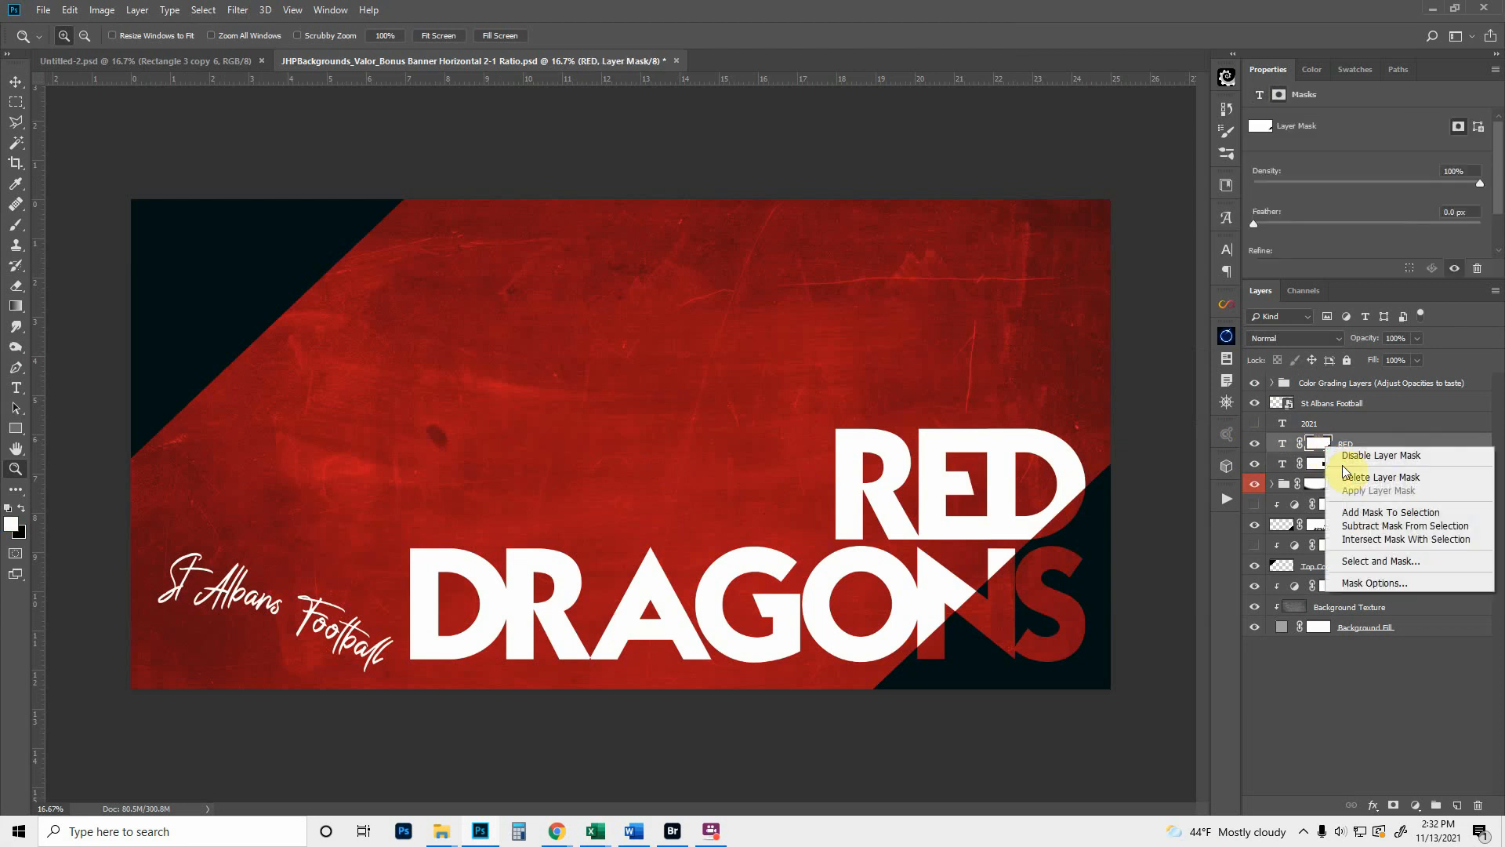
left_click(1364, 477)
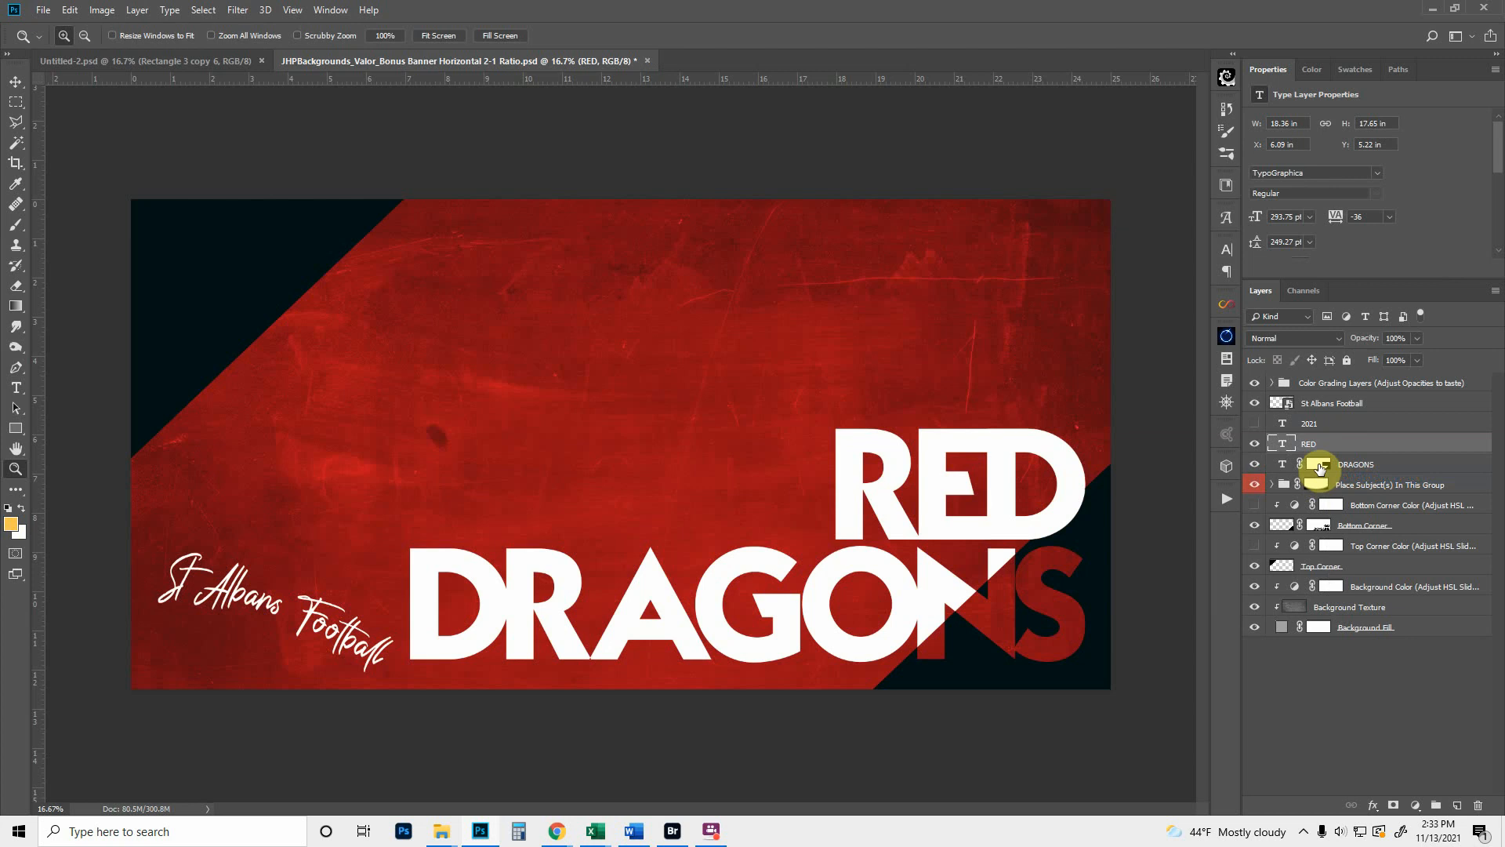
left_click(1319, 468)
right_click(1319, 468)
left_click(1356, 503)
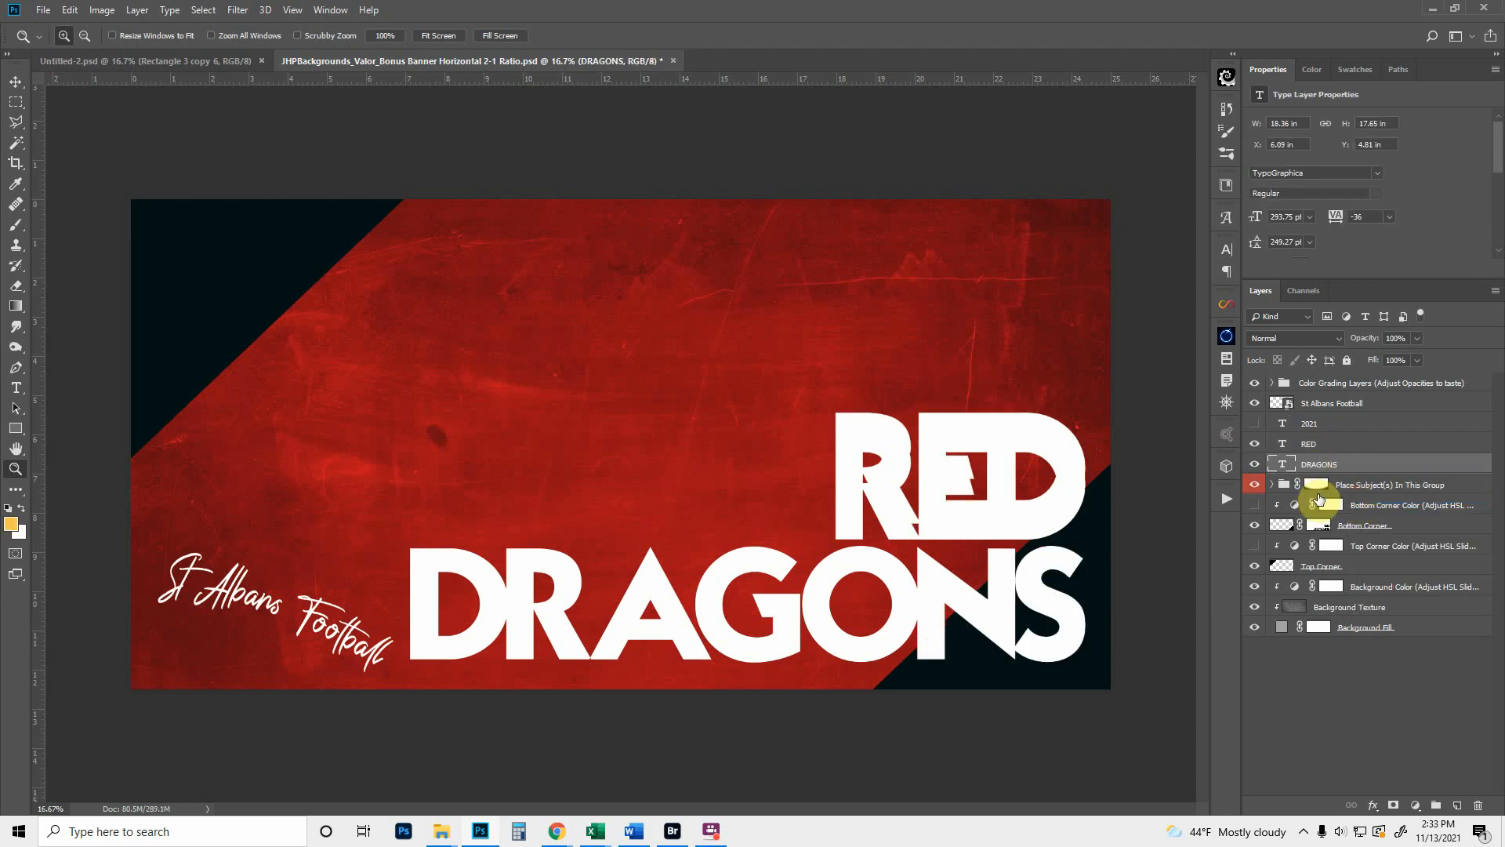
Step: Delete the layer mask from the Bottom Corner layer
left_click(1252, 529)
left_click(1252, 528)
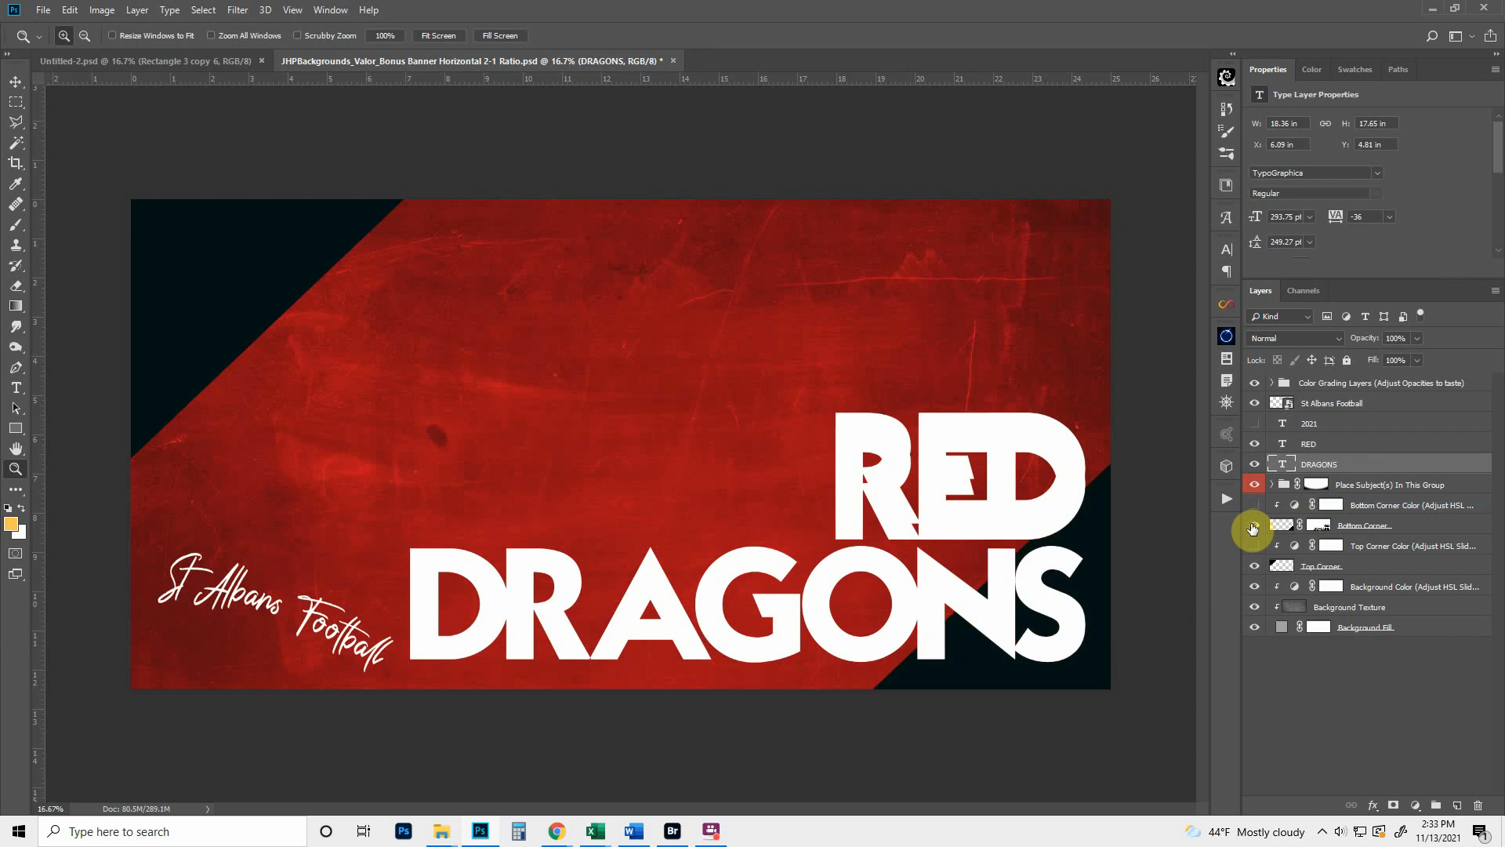
left_click(1320, 530)
right_click(1321, 530)
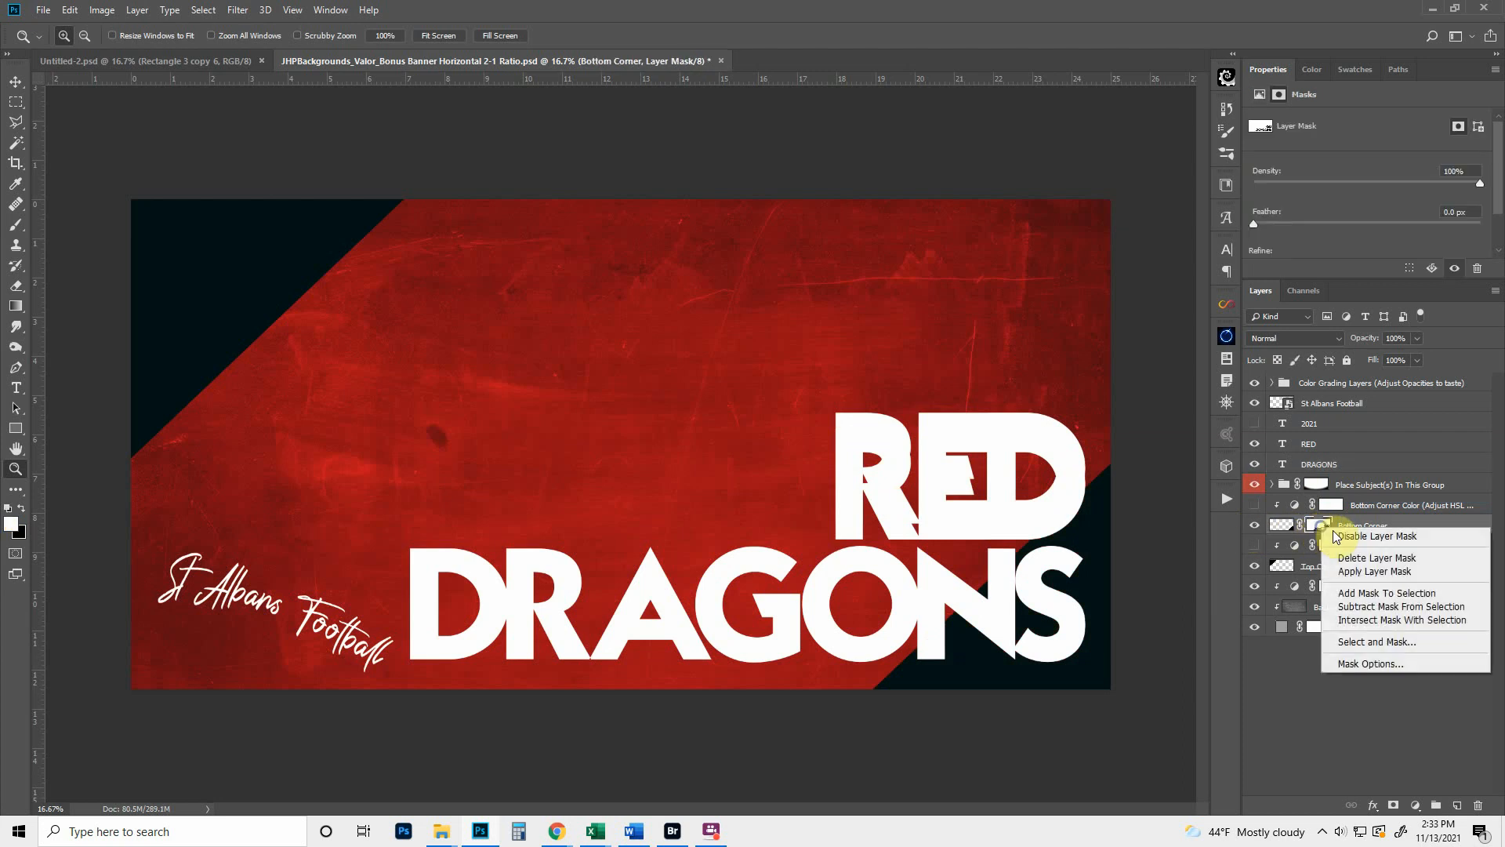
left_click(1354, 561)
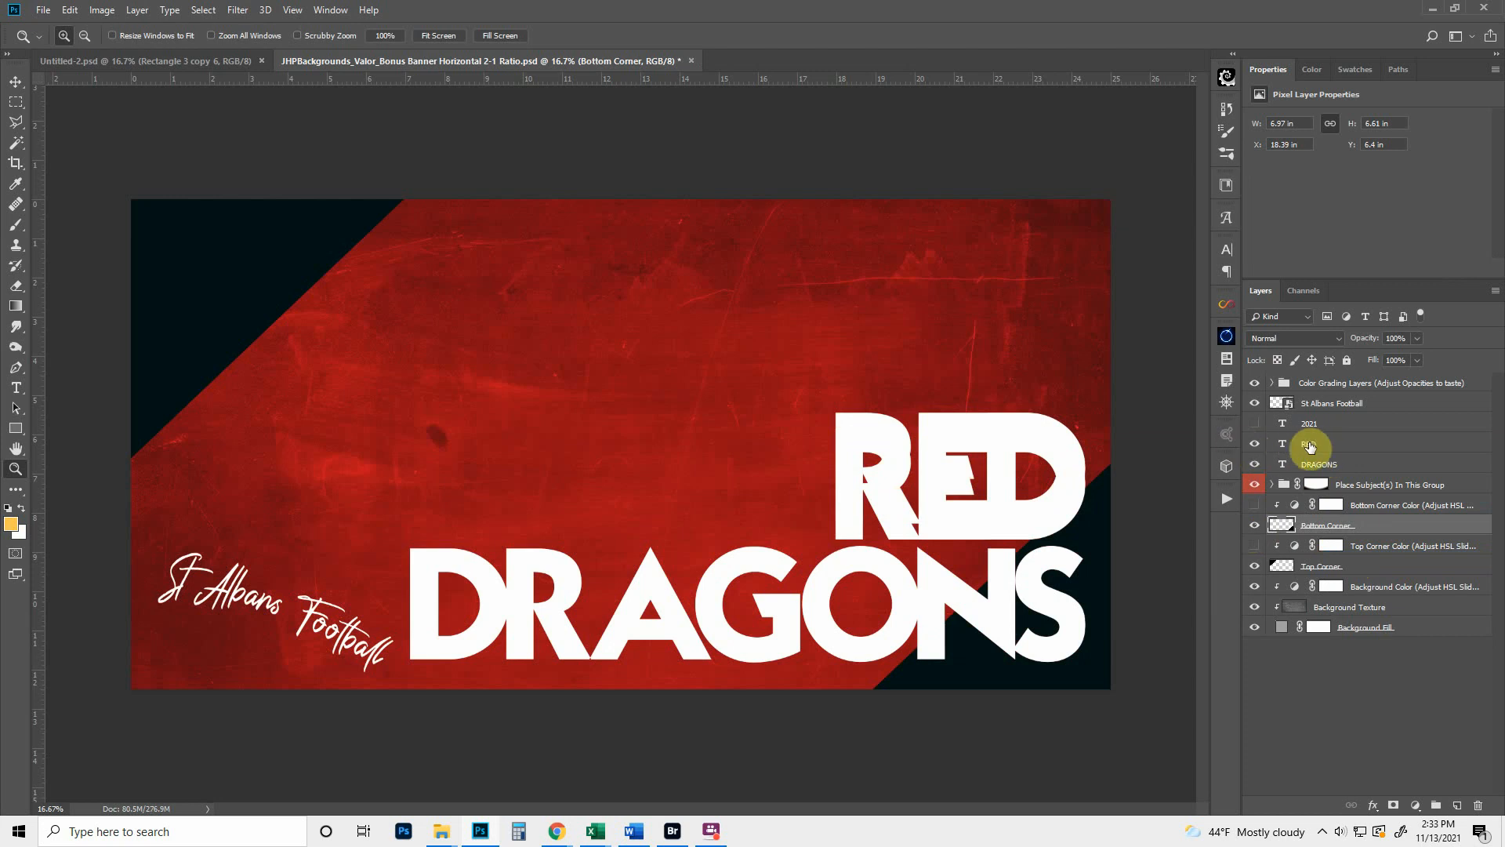
Step: Check the unmasked RED and DRAGONS text layers by hiding them and showing them again
left_click(1255, 444)
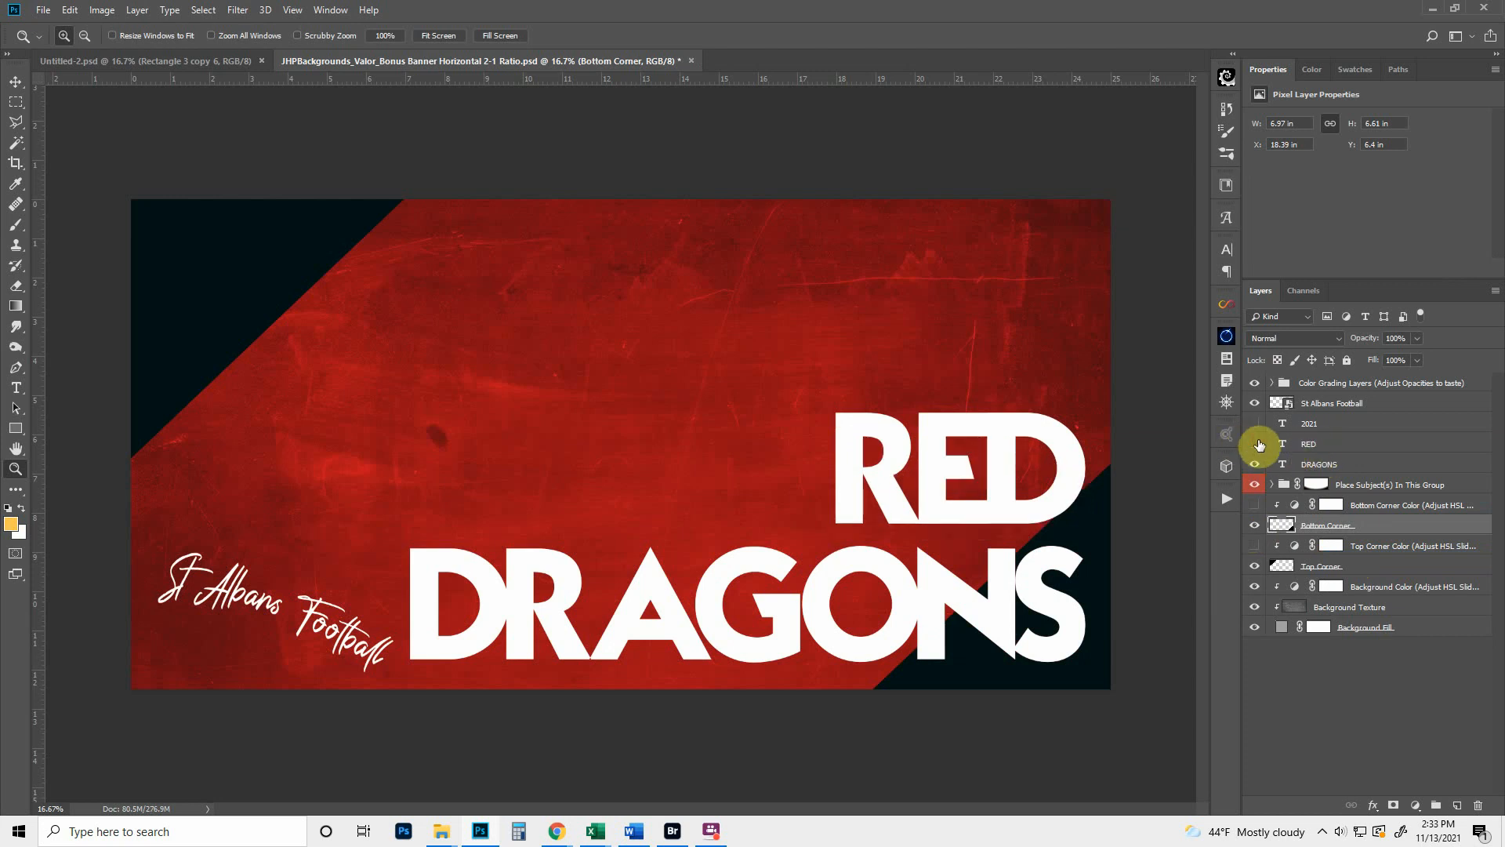
left_click(1255, 468)
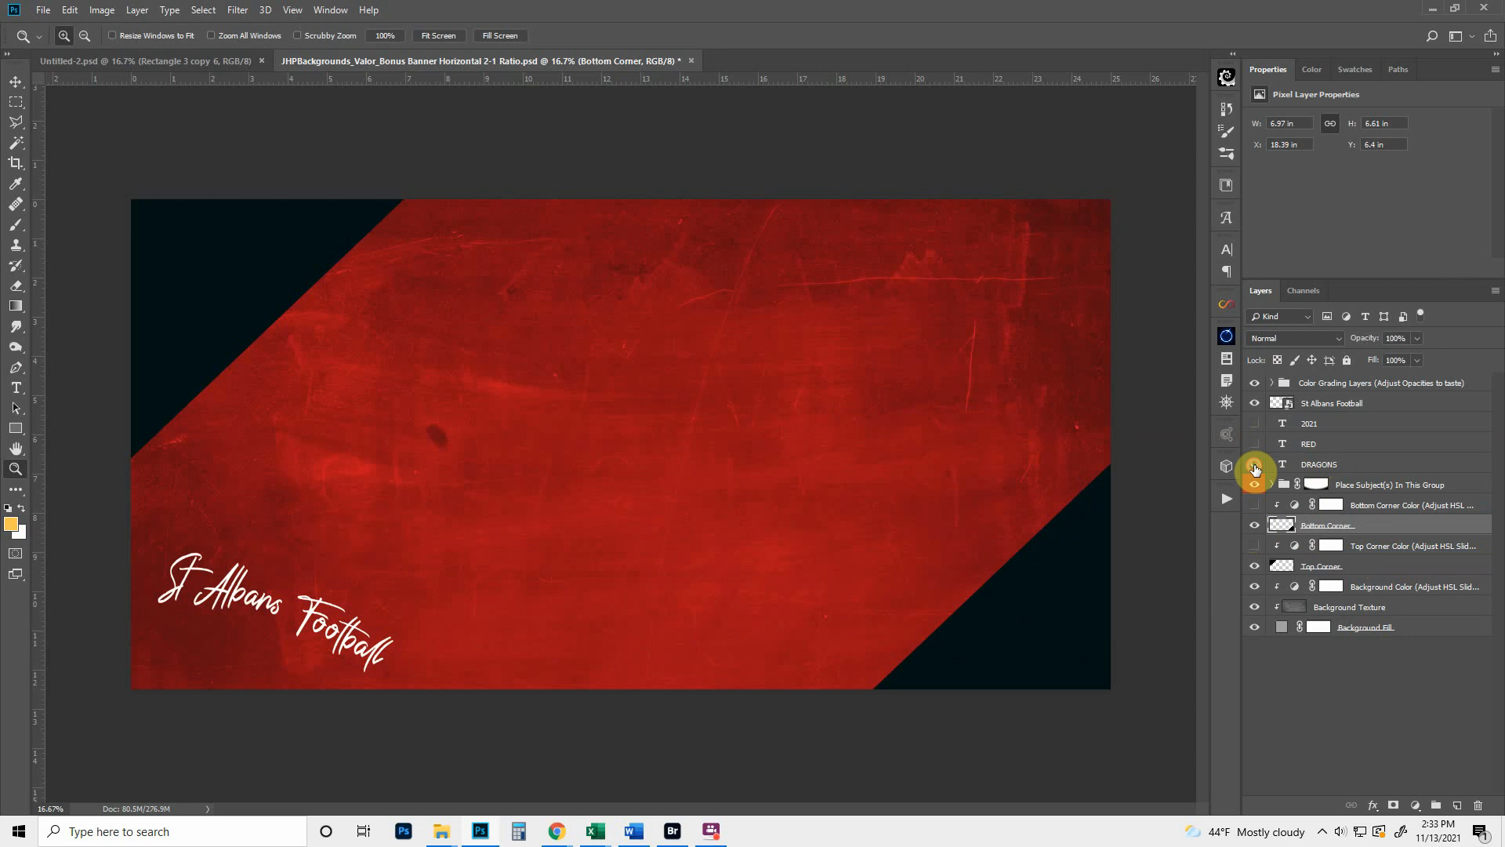
left_click(1254, 468)
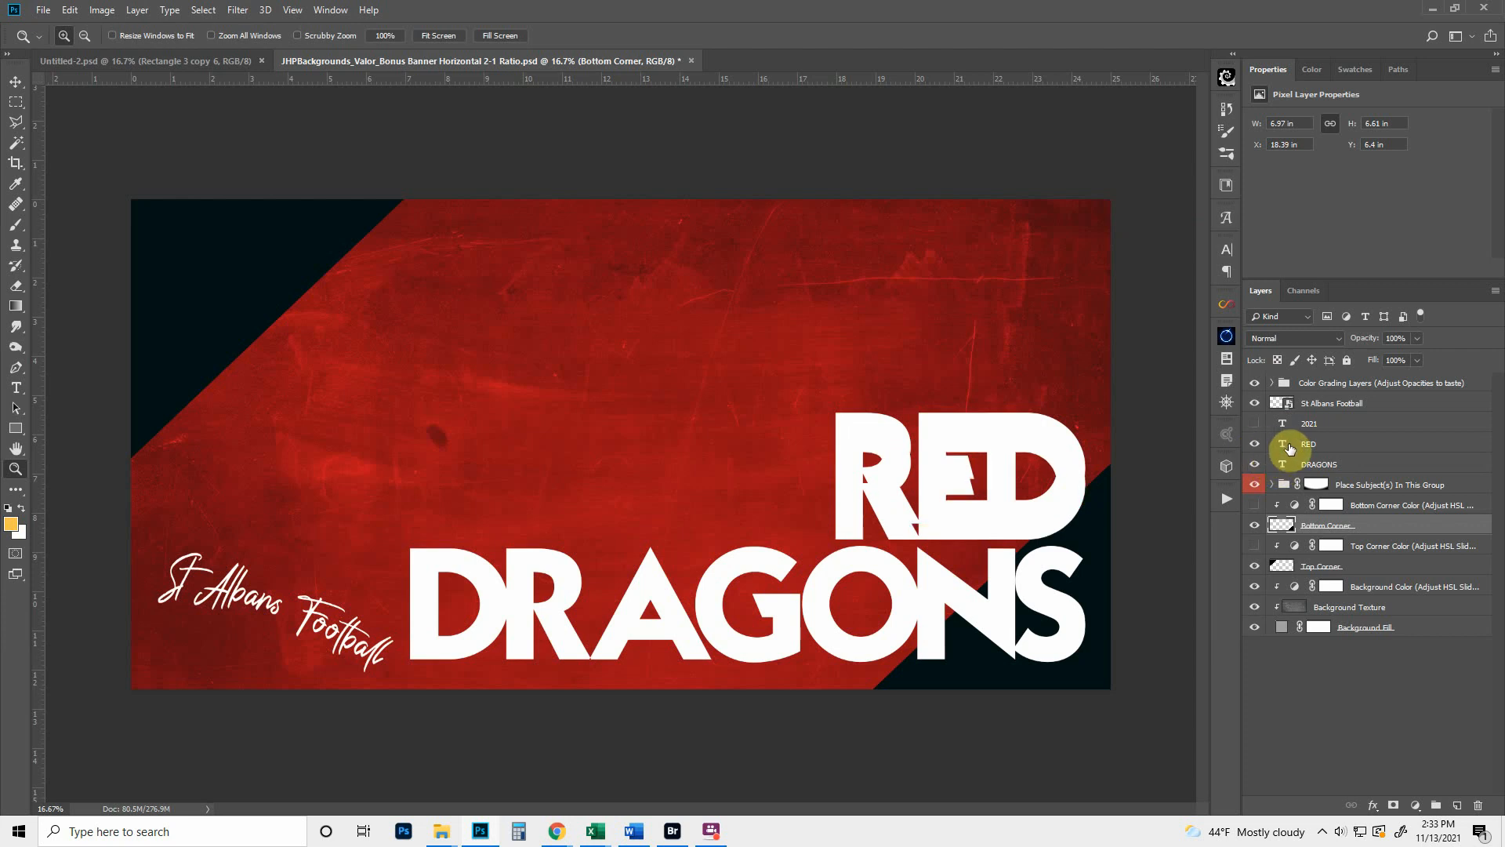
Step: Replace the banner's RED text with BLACK and the DRAGONS text with EAGLES
double_click(1283, 445)
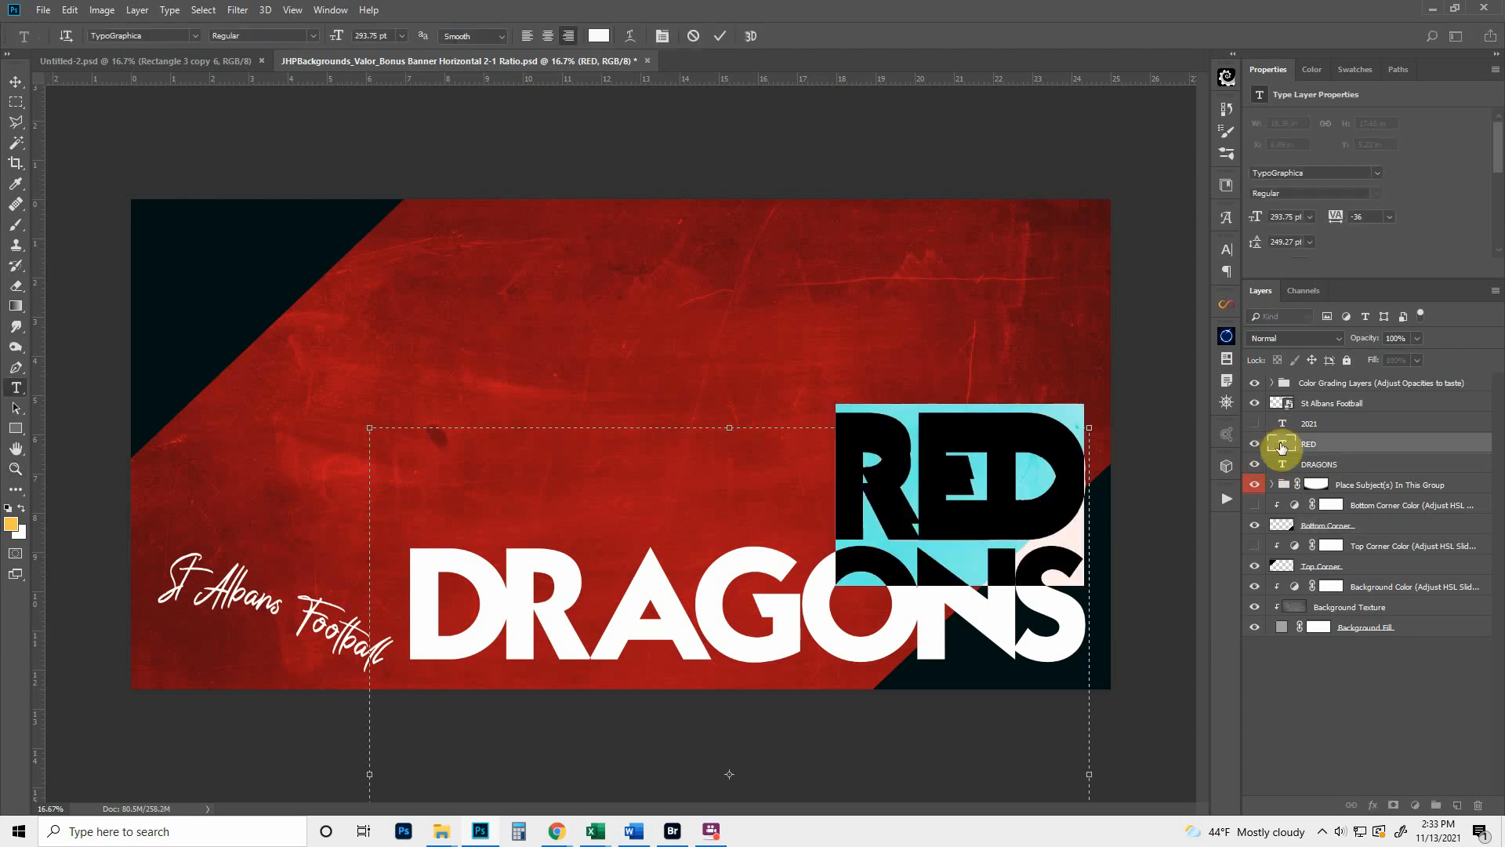
type("BLAZER")
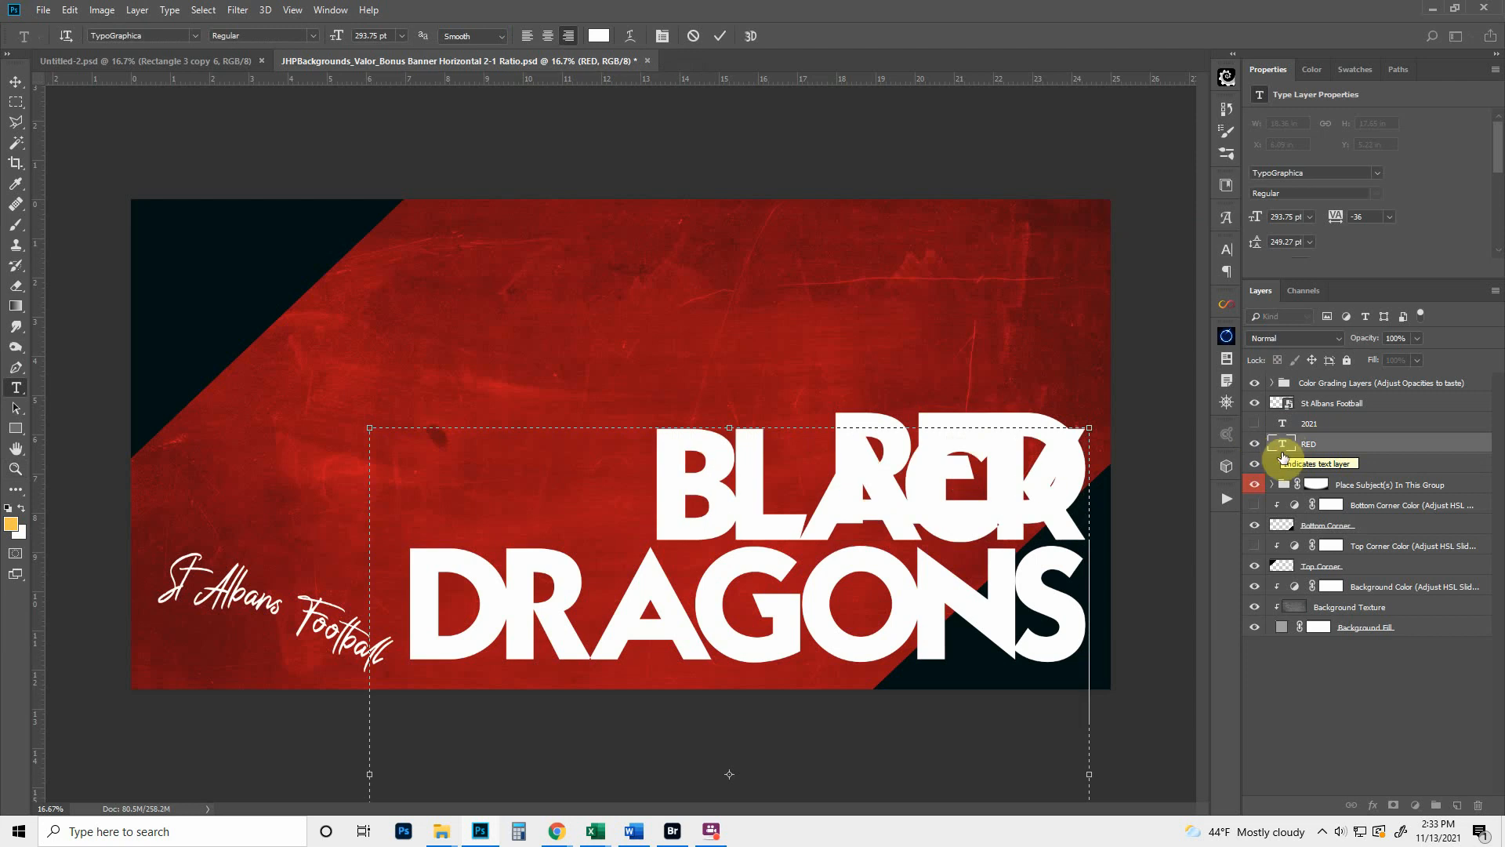
key("ctrl+space")
double_click(1286, 465)
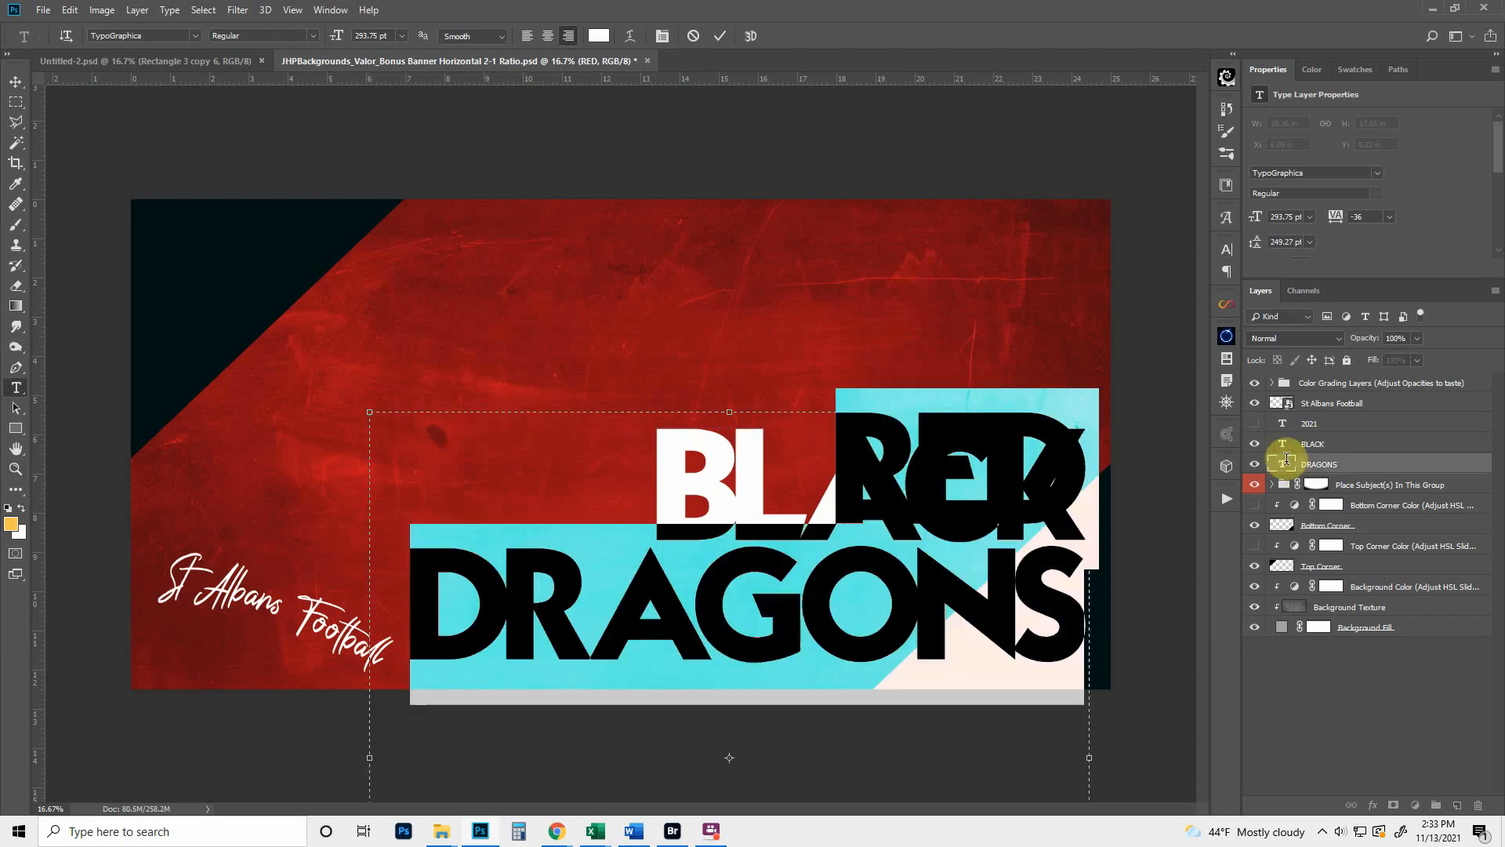
type("EAGLES")
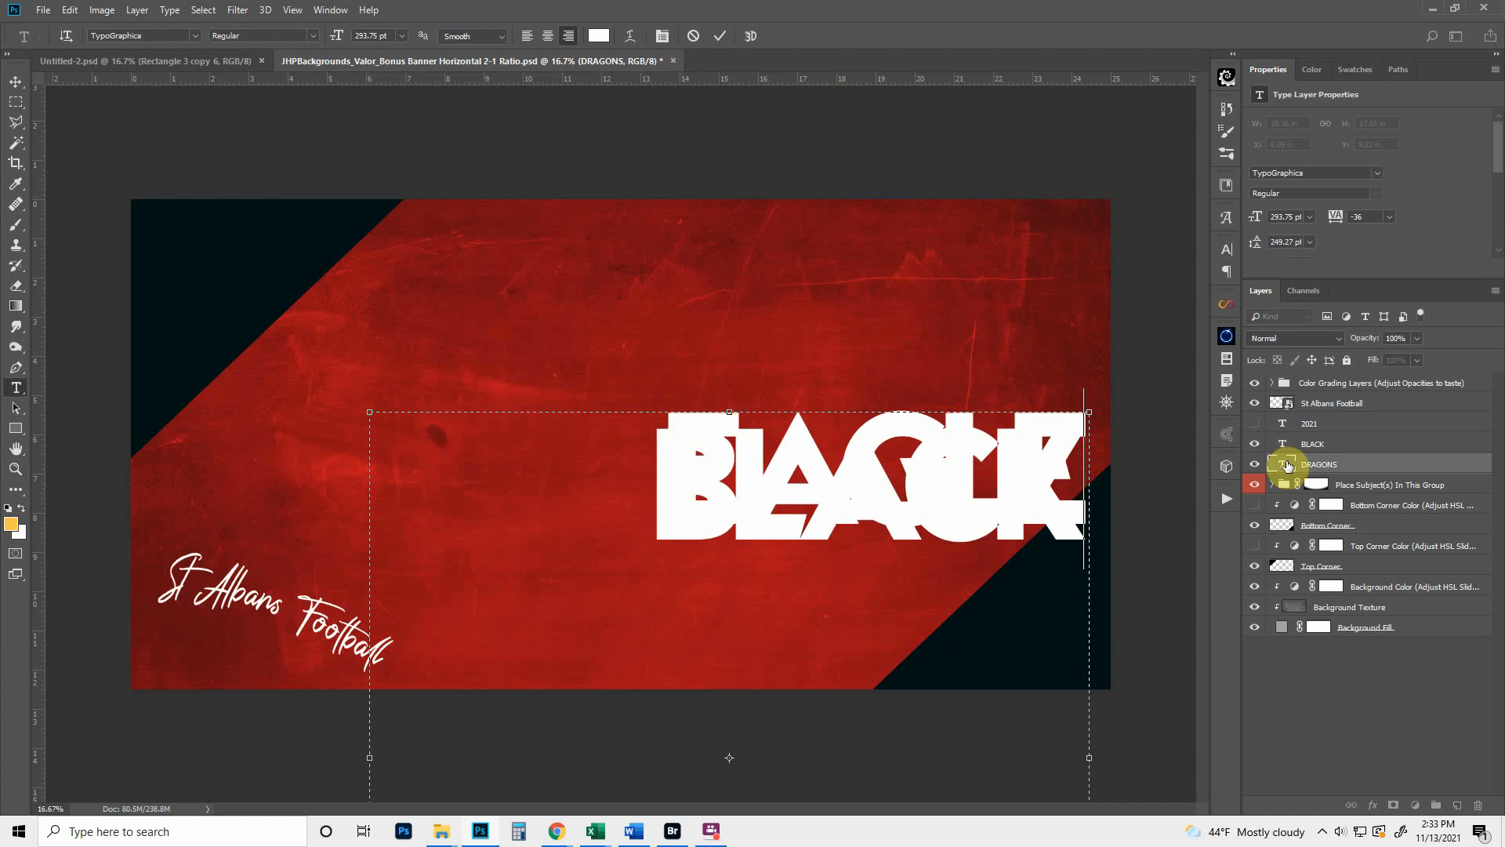
left_click(720, 36)
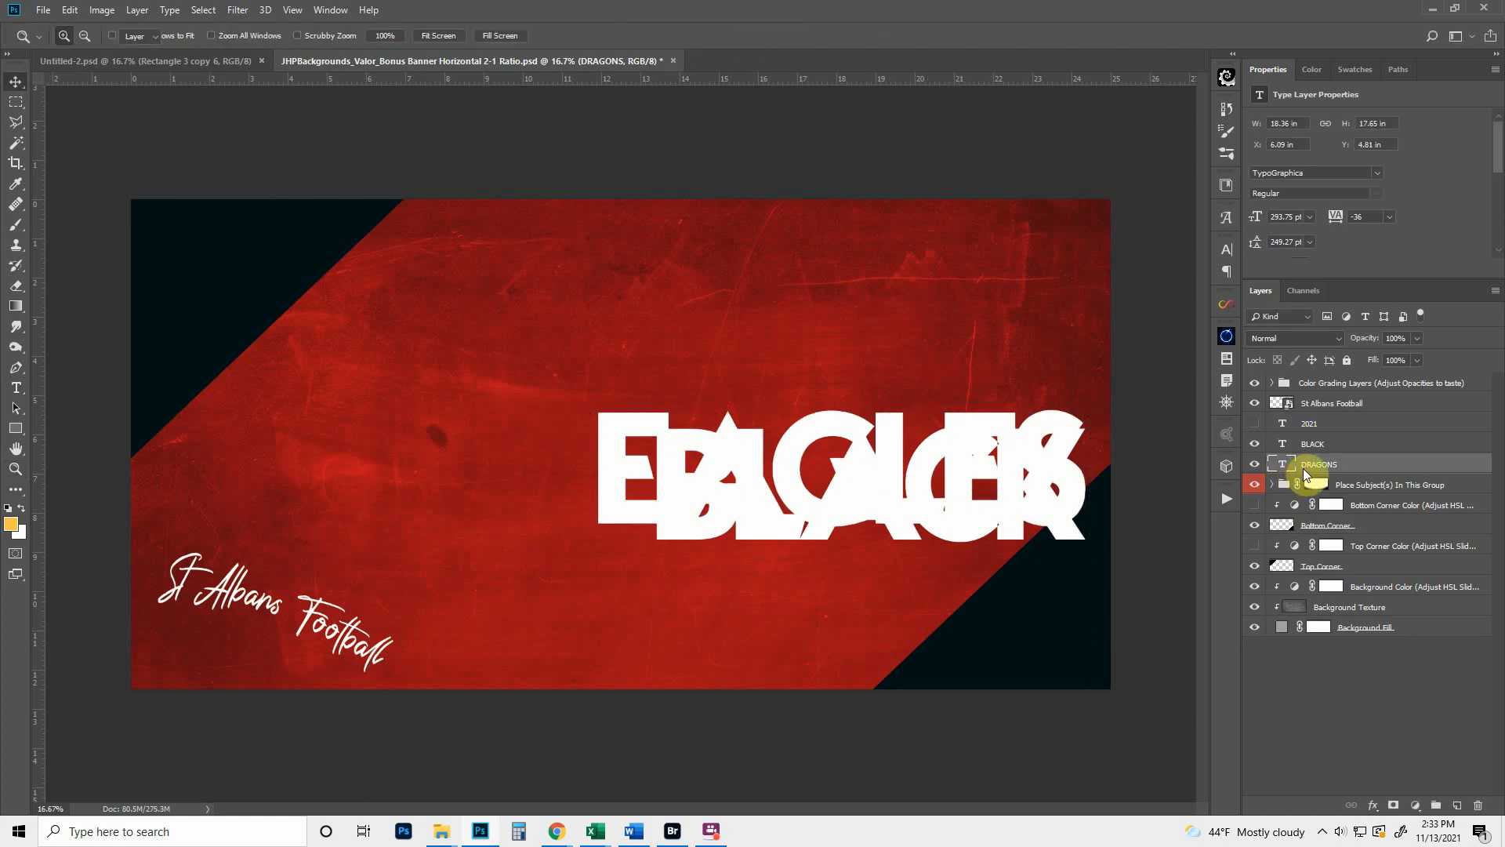
Step: Move the EAGLES text straight down to about Y 8.13 in, directly beneath BLACK
key("v")
key("shift+Down")
key("shift+Down")
key("shift+Down")
key("shift+Down")
key("shift+Down")
key("shift+Down")
key("shift+Down")
key("shift+Down")
key("shift+Down")
key("shift+Down")
key("shift+Down")
key("shift+Down")
key("shift+Down")
key("shift+Down")
key("shift+Down")
key("shift+Down")
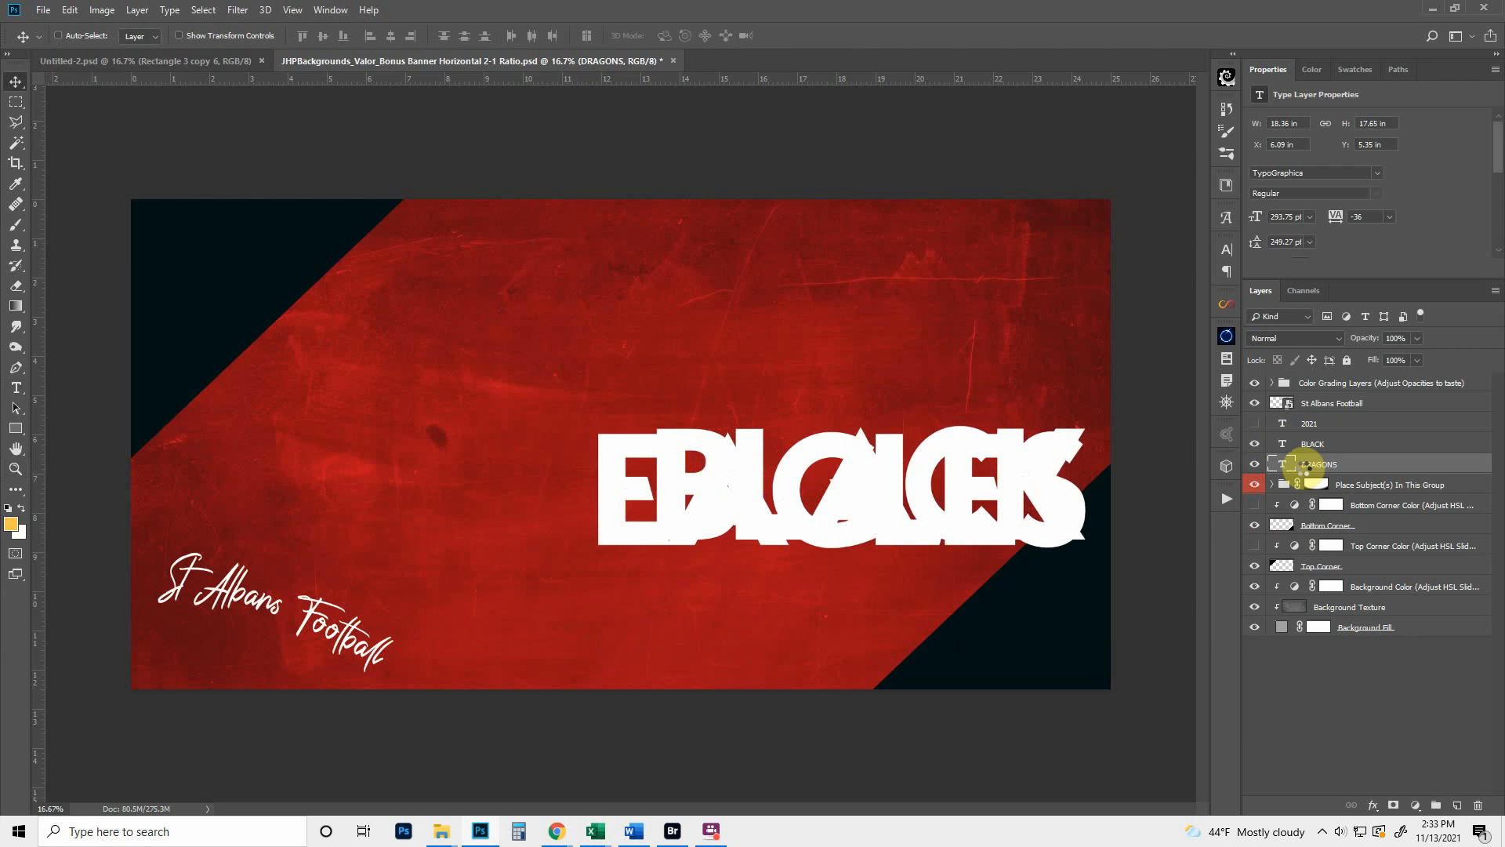
key("shift+Down")
key("shift+Down")
key("shift+Down")
key("shift+Down")
key("shift+Down")
key("shift+Down")
key("shift+Down")
key("shift+Down")
key("shift+Down")
key("shift+Down")
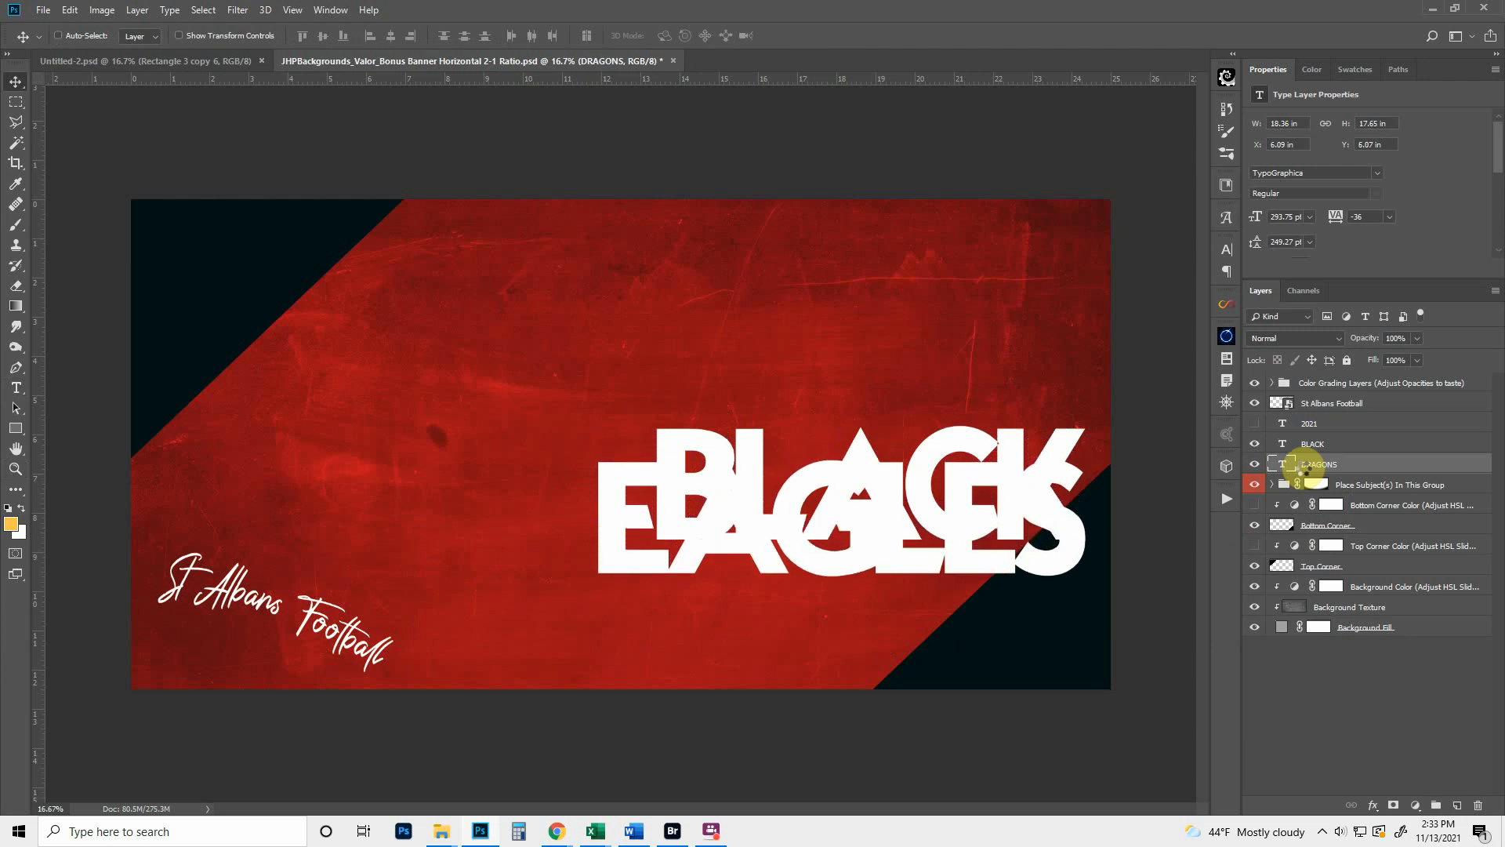
key("shift+Down")
key("shift+Down")
key("shift+Down")
key("shift+Down")
key("shift+Down")
key("shift+Down")
key("shift+Down")
key("shift+Down")
key("shift+Down")
key("shift+Down")
key("shift+Down")
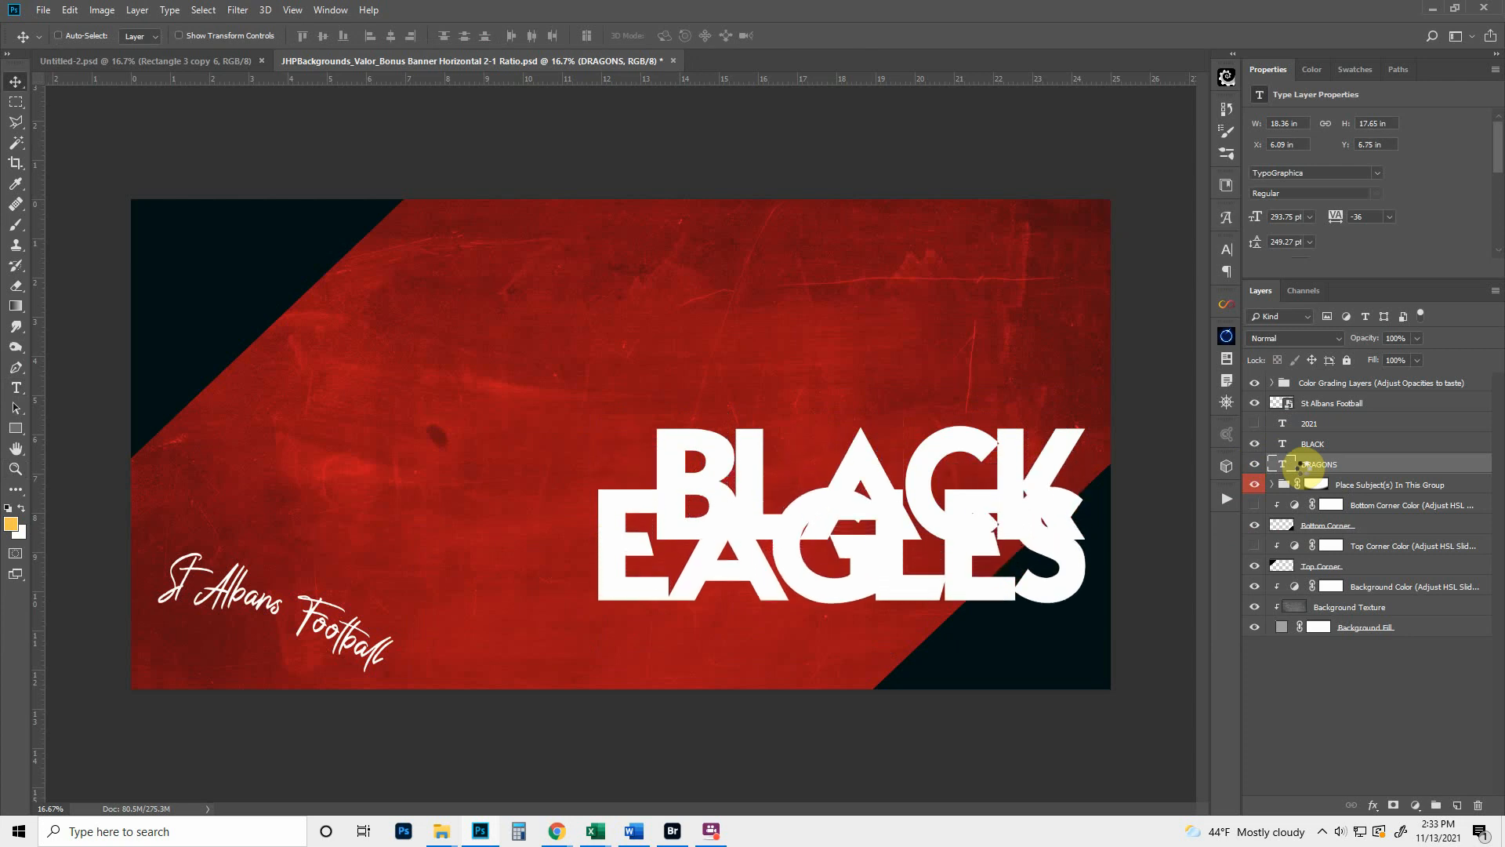
key("shift+Down")
key("shift+Down")
key("shift+Down")
key("shift+Down")
key("shift+Down")
key("shift+Down")
key("shift+Down")
key("shift+Down")
key("shift+Down")
key("shift+Down")
key("shift+Down")
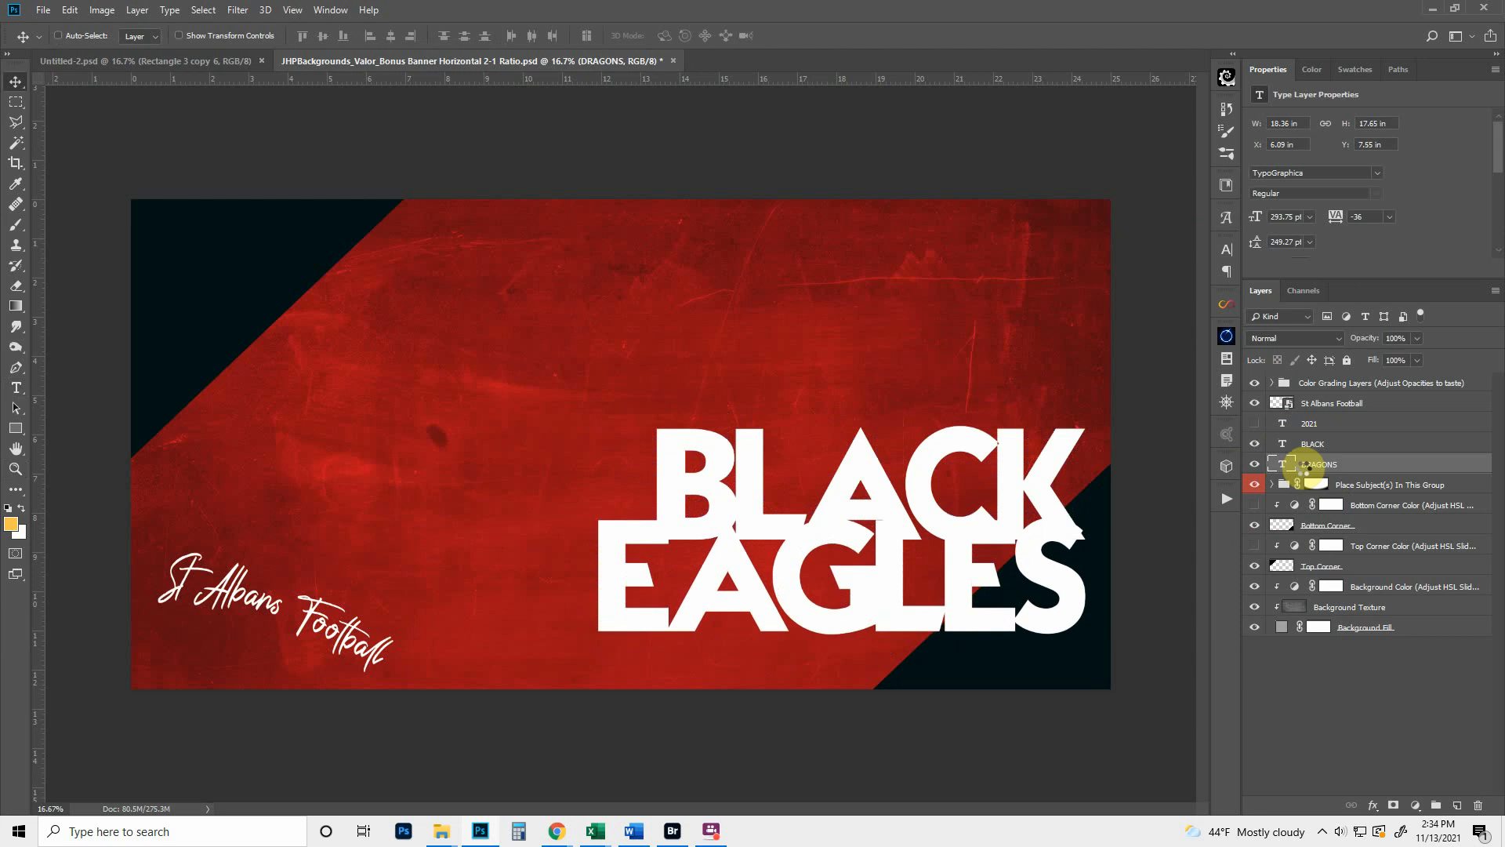
key("Down")
key("Down")
key("Down")
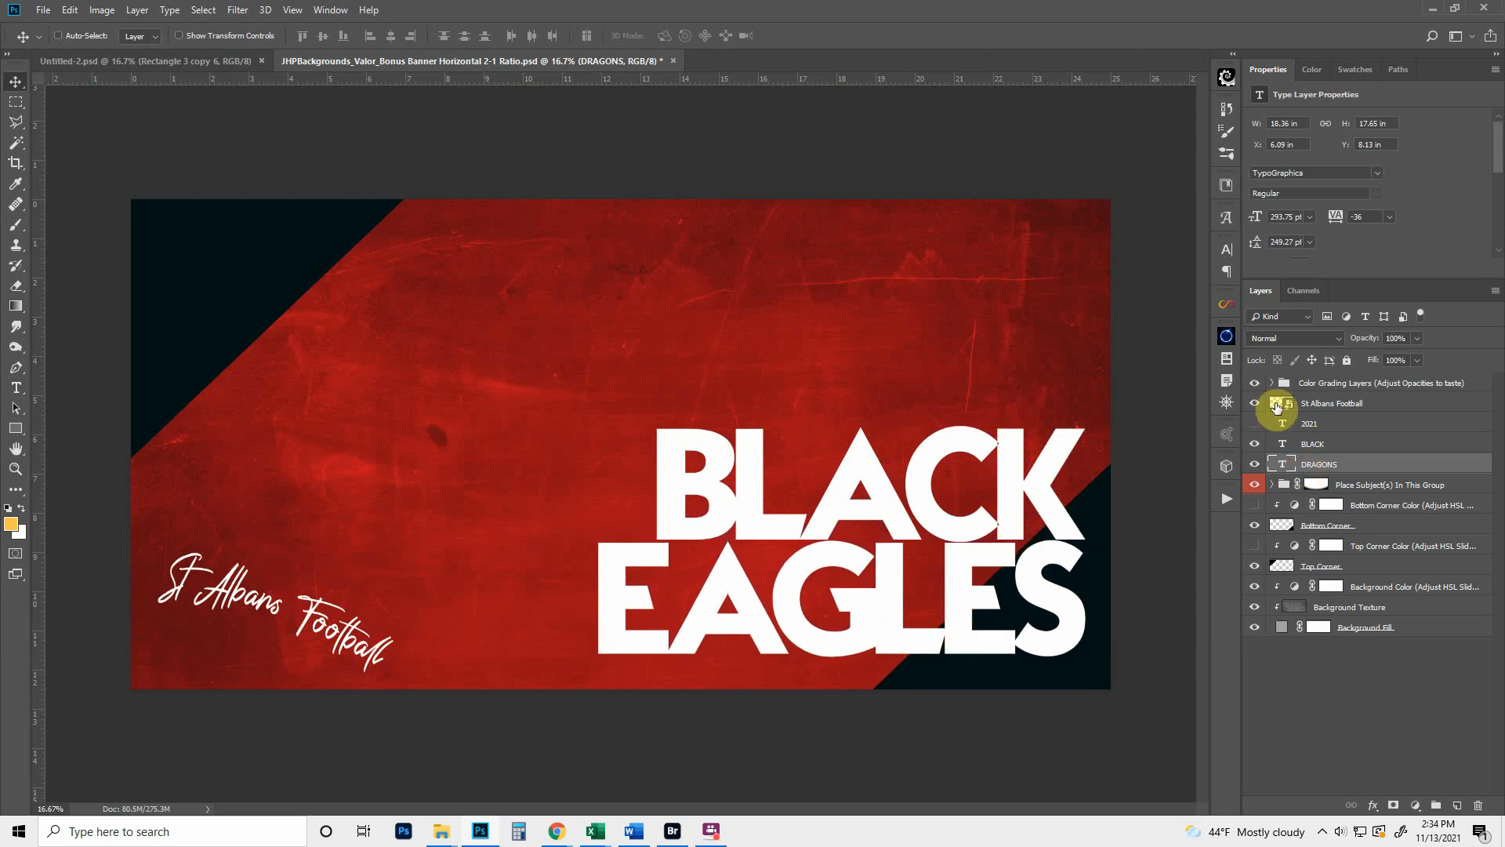
Step: Check the BLACK and EAGLES text layers by hiding both and showing them again
left_click(1255, 444)
left_click(1255, 464)
left_click(1255, 464)
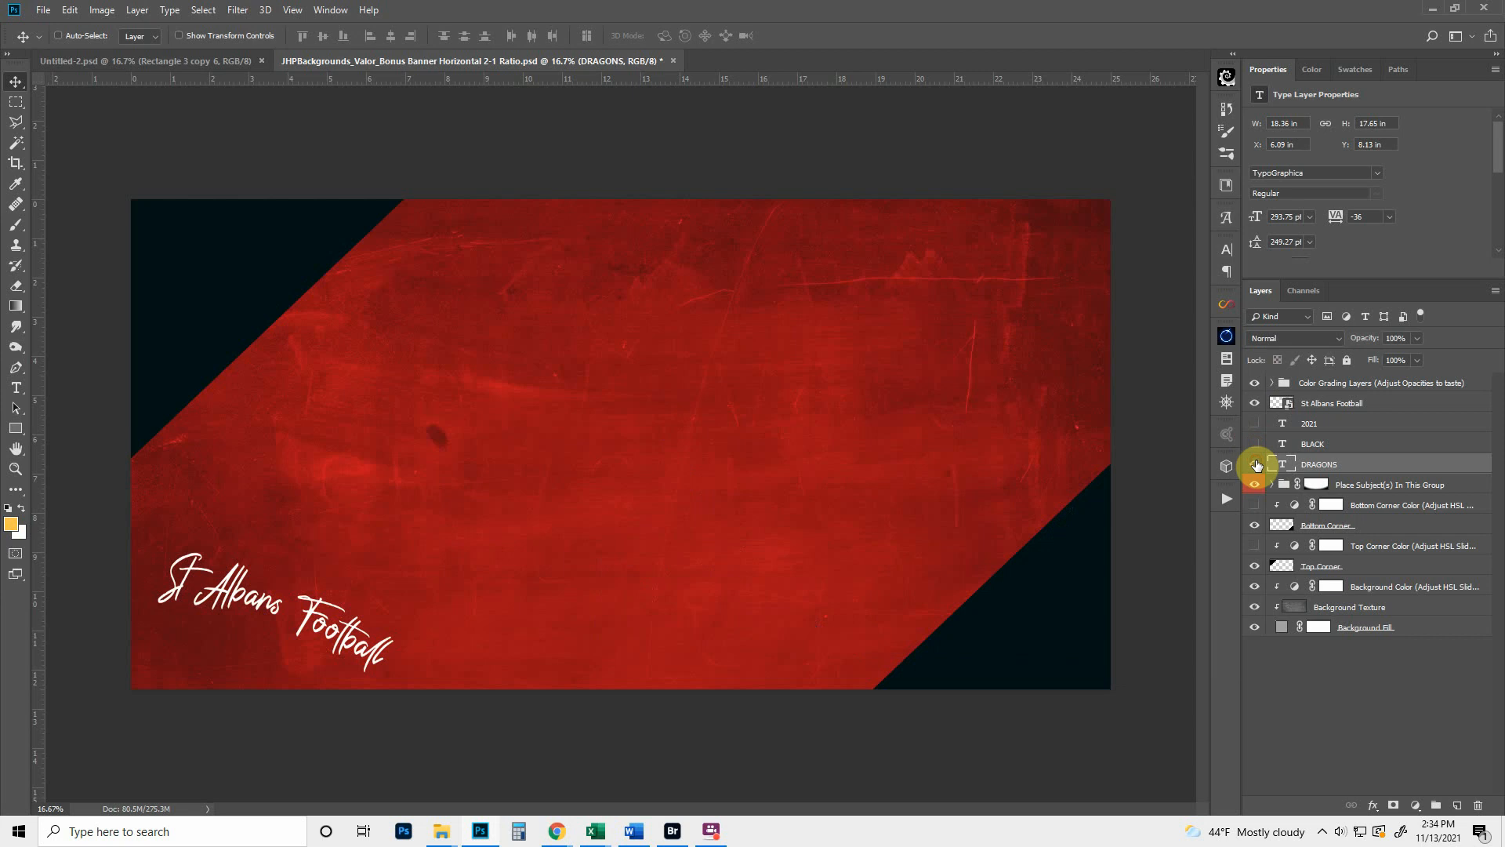
left_click(1254, 444)
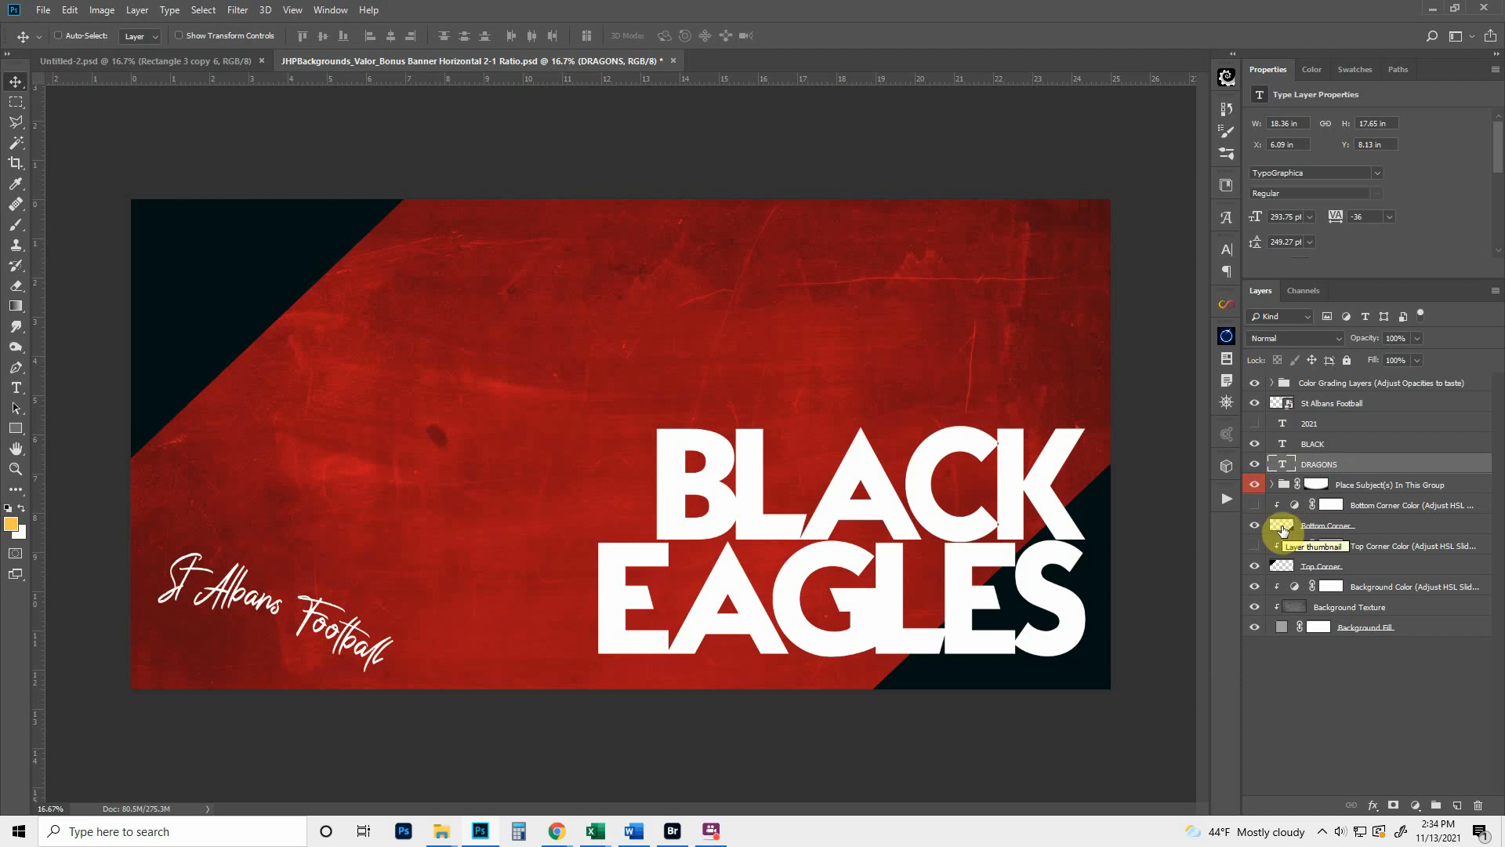
Step: Mask the Bottom Corner shape out of the EAGLES text using its outline as selection, and copy that layer mask to the BLACK text
key("ctrl")
left_click(1282, 532, "ctrl")
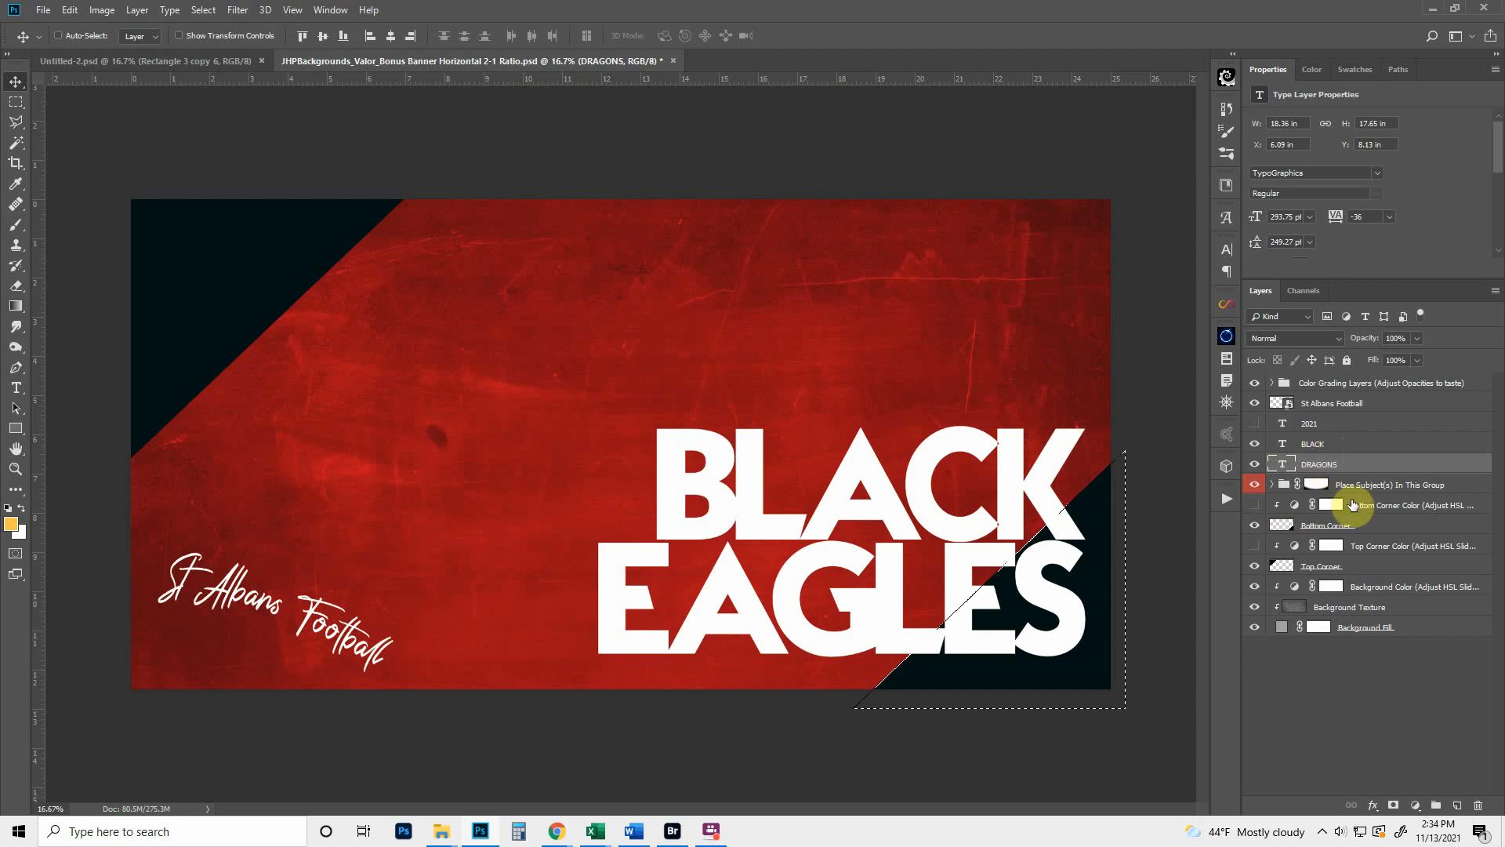
left_click(1396, 808)
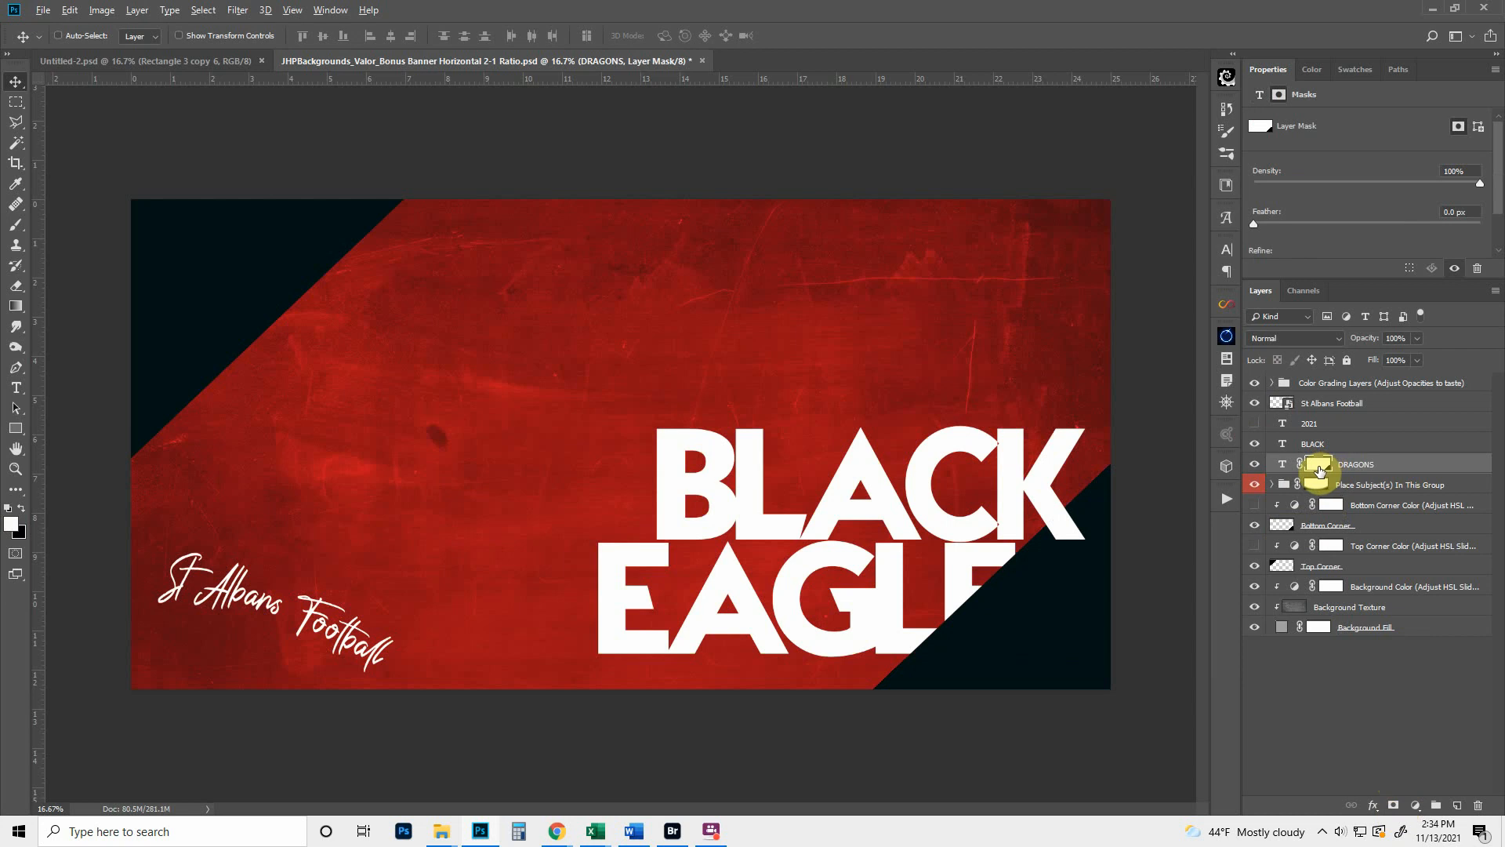
left_click_drag(1327, 468, 1336, 444)
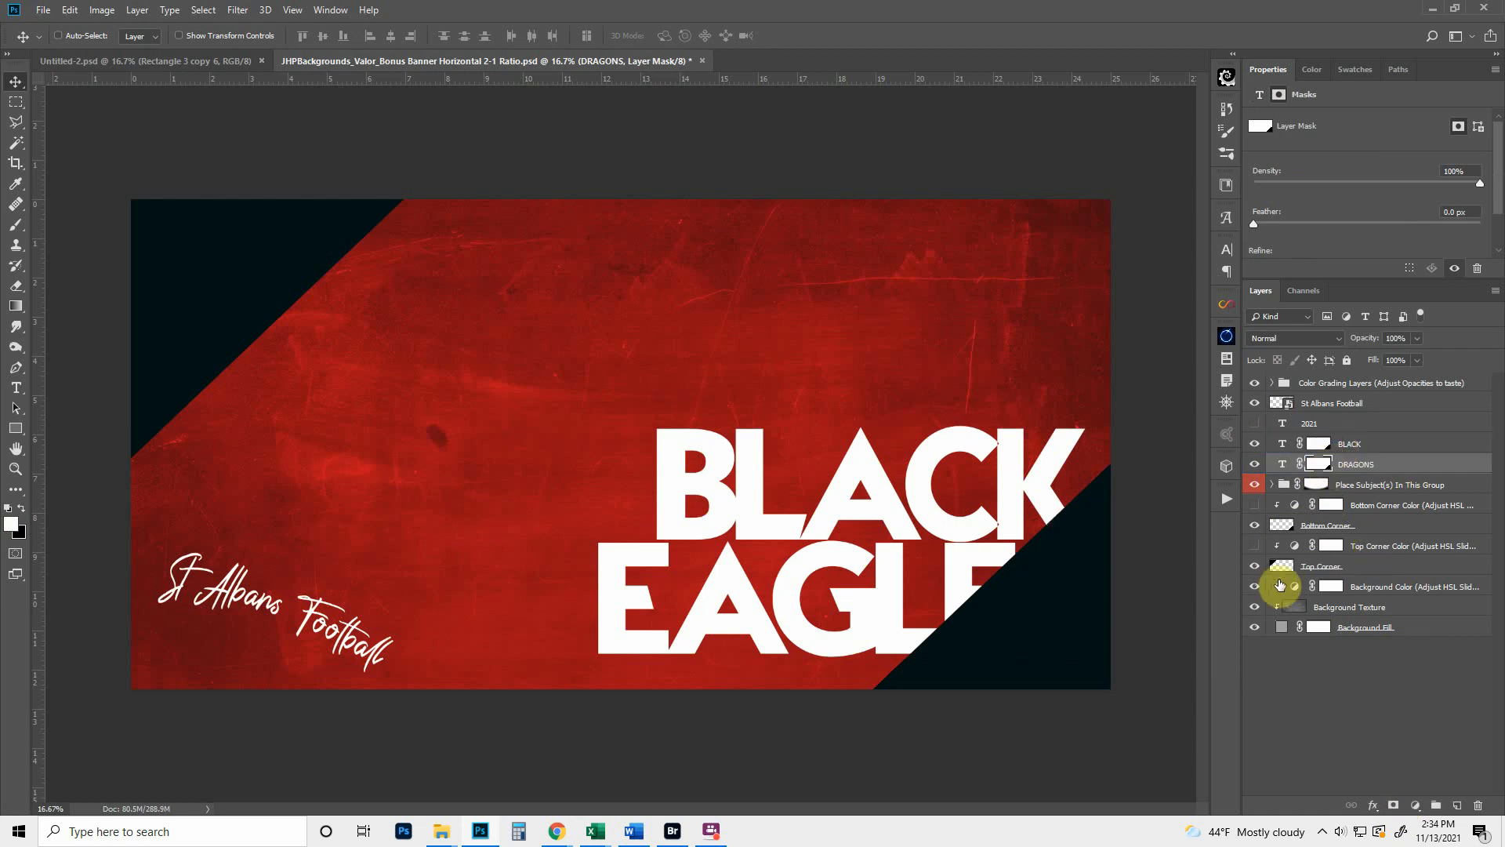
Step: Load the combined BLACK and EAGLES letter outlines as a selection and mask those letters out of the Bottom Corner layer
left_click(1283, 444, "ctrl")
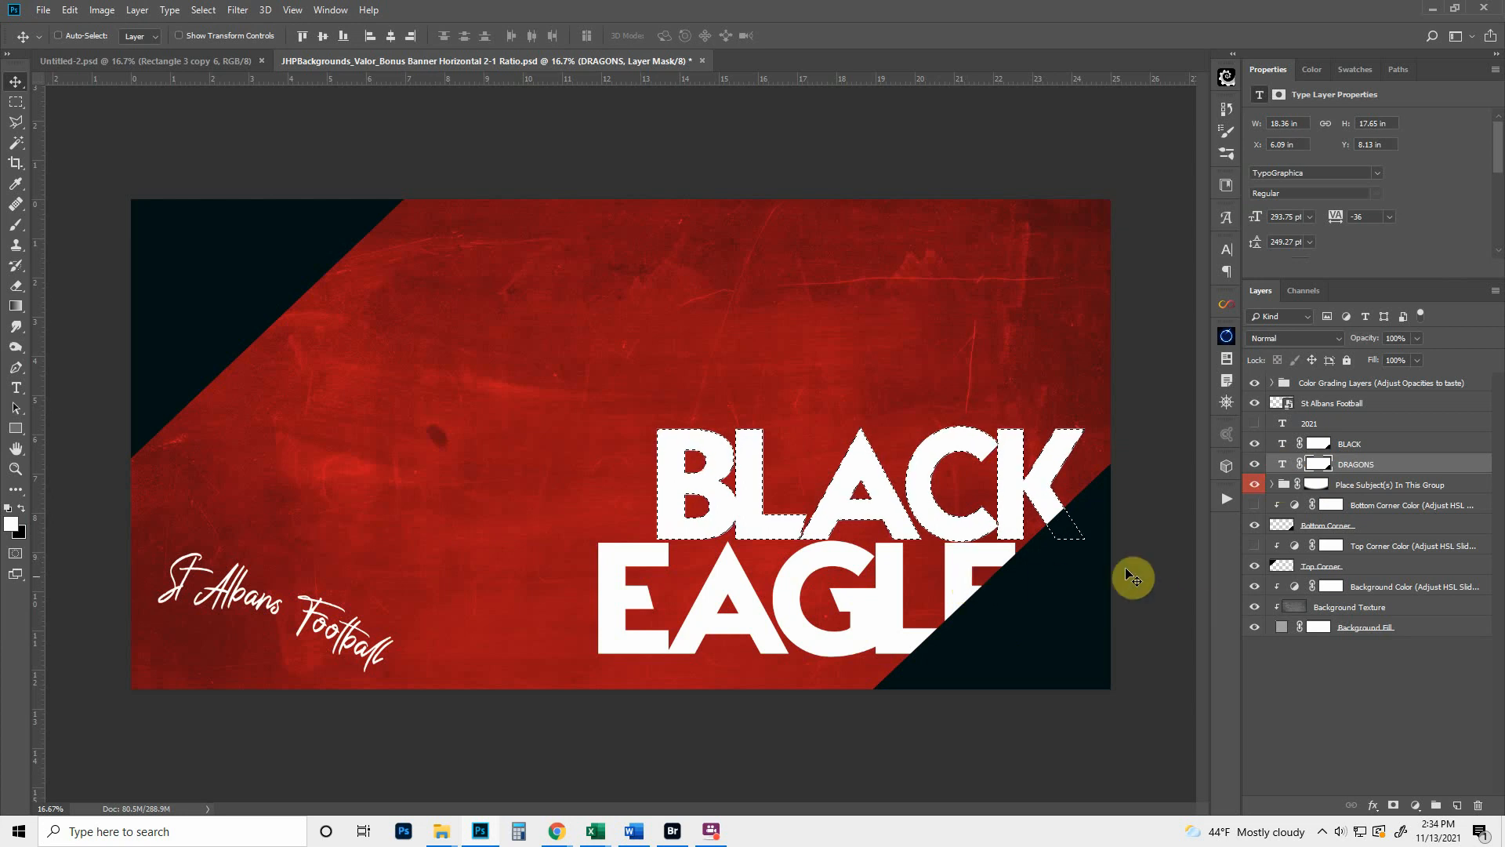
left_click(1282, 463, "ctrl+shift")
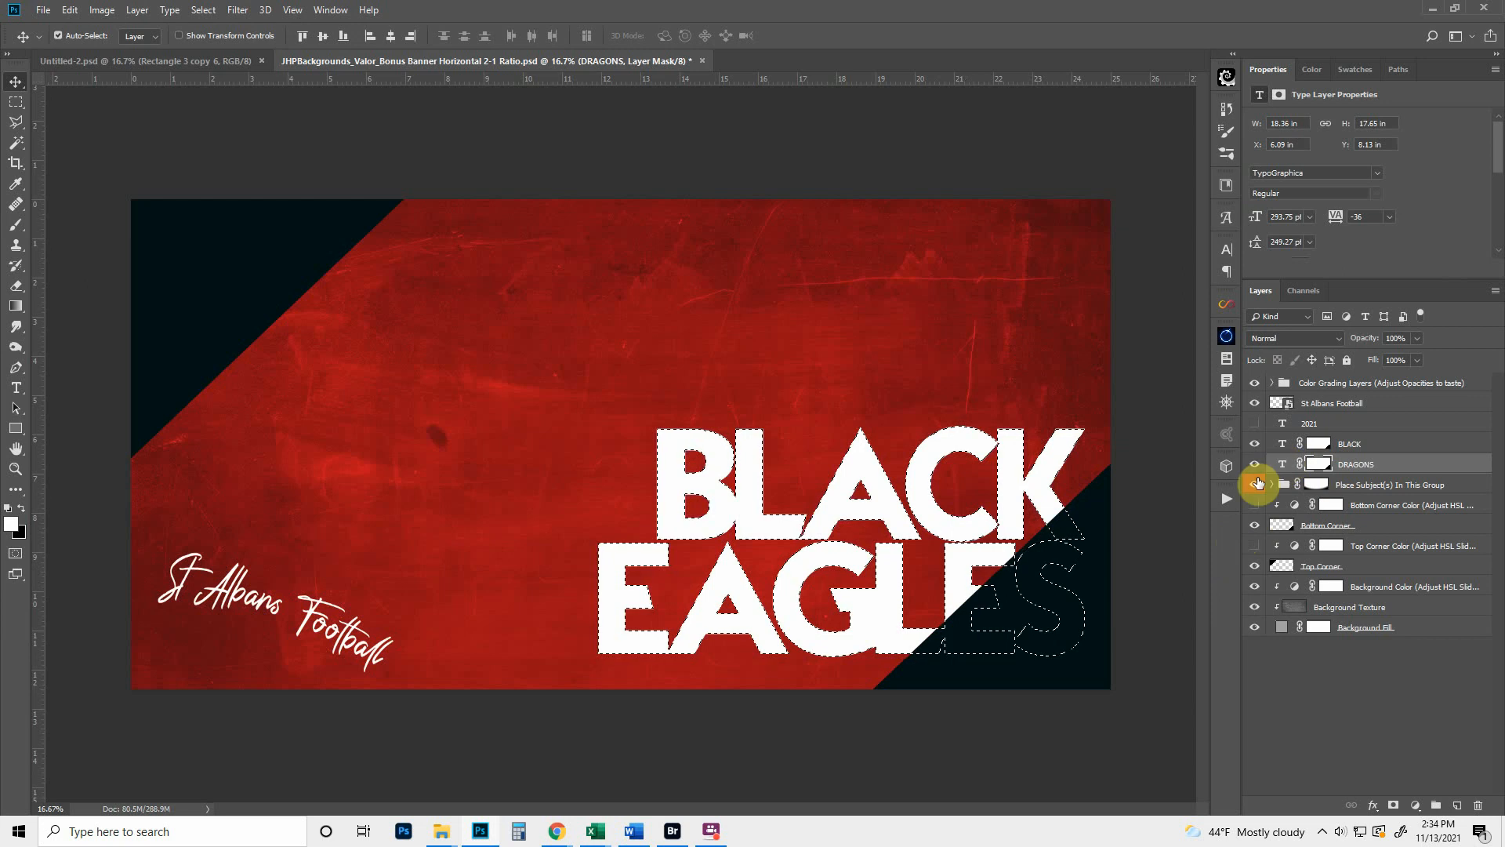
left_click(1337, 526)
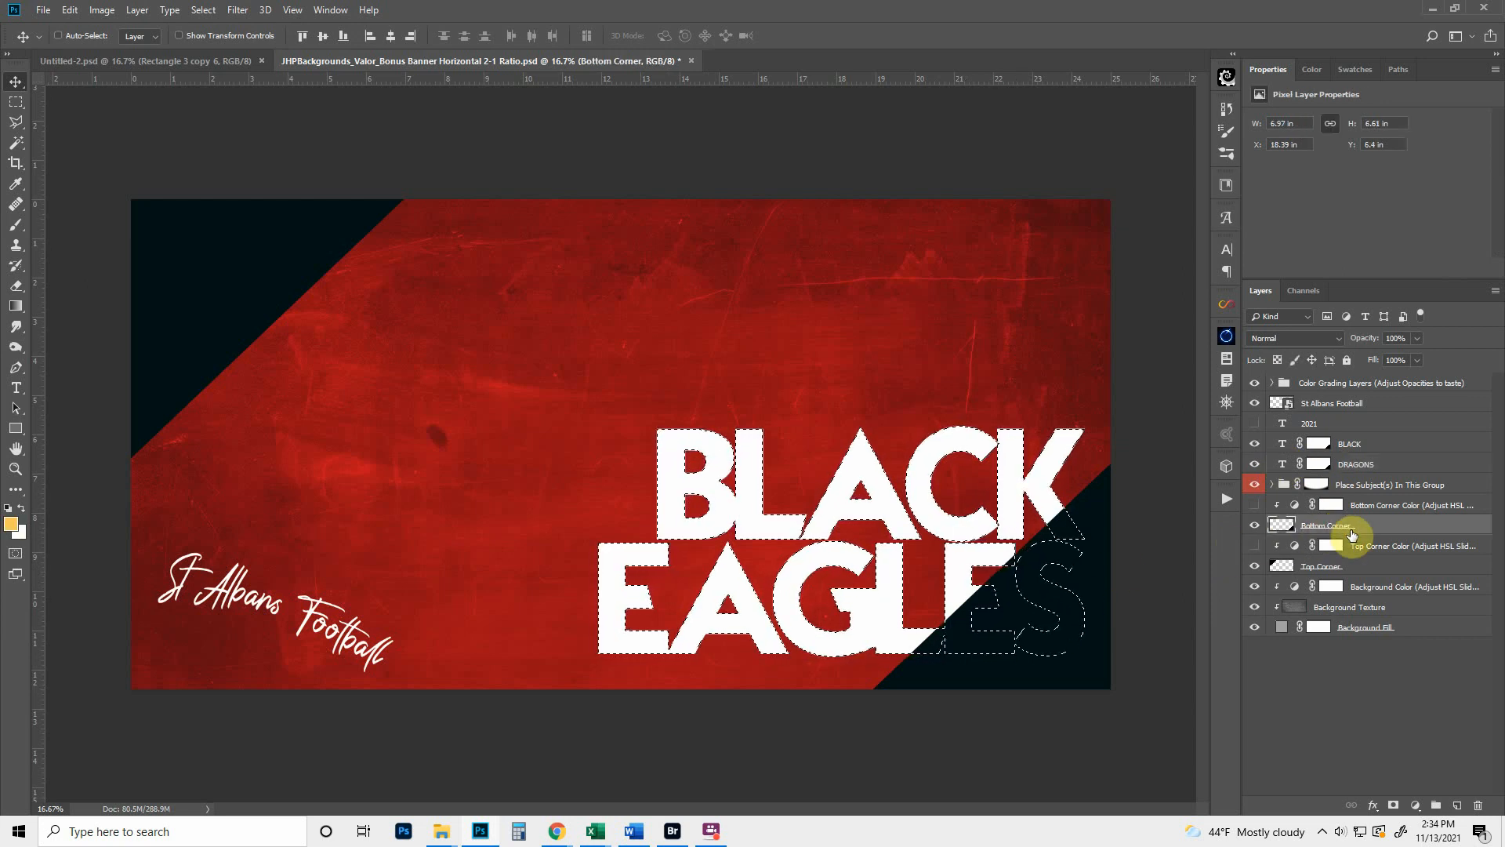
left_click(1394, 805)
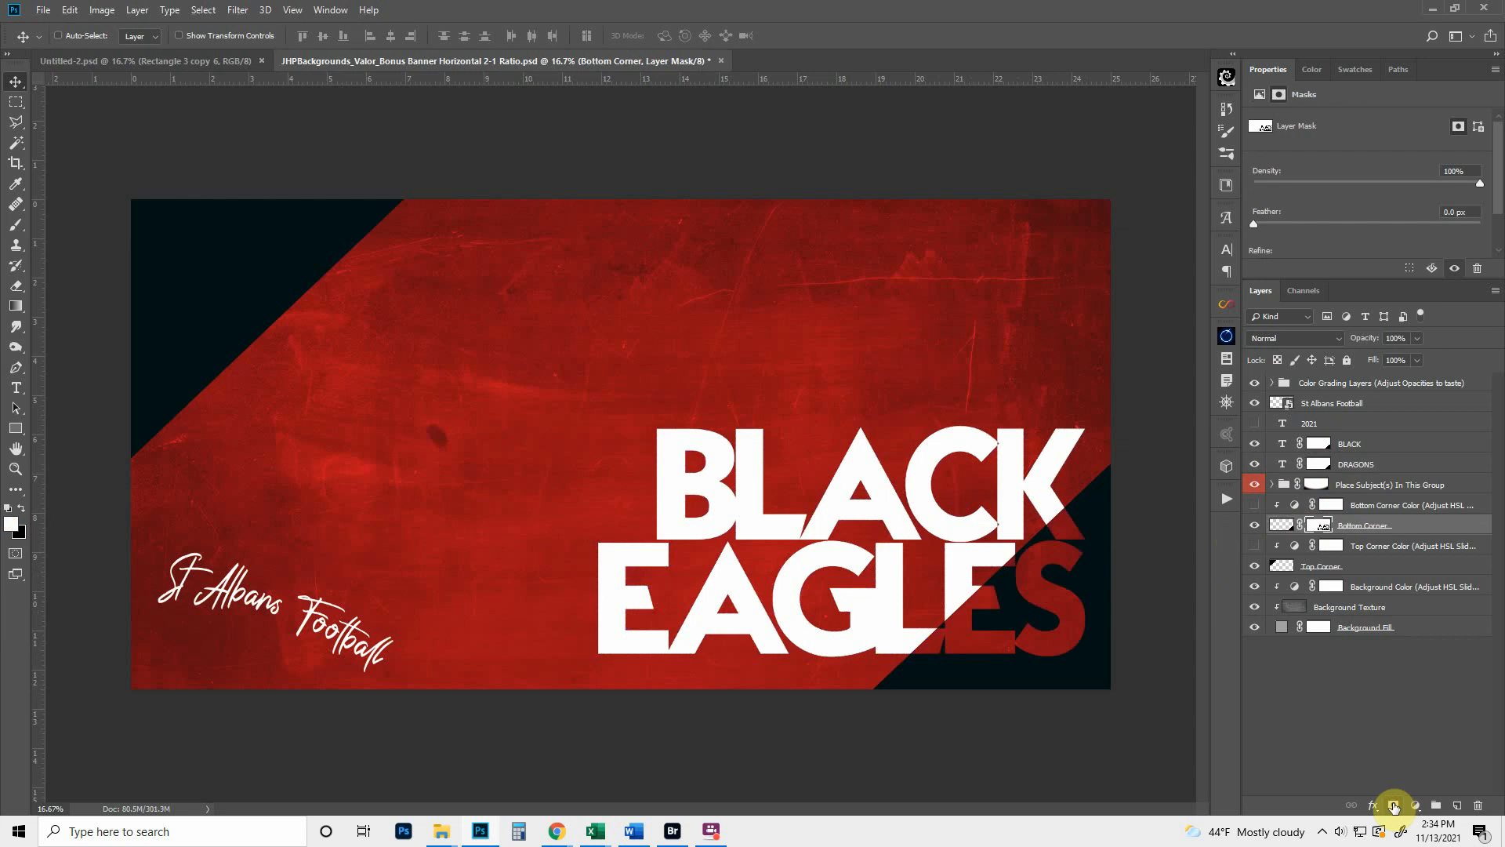